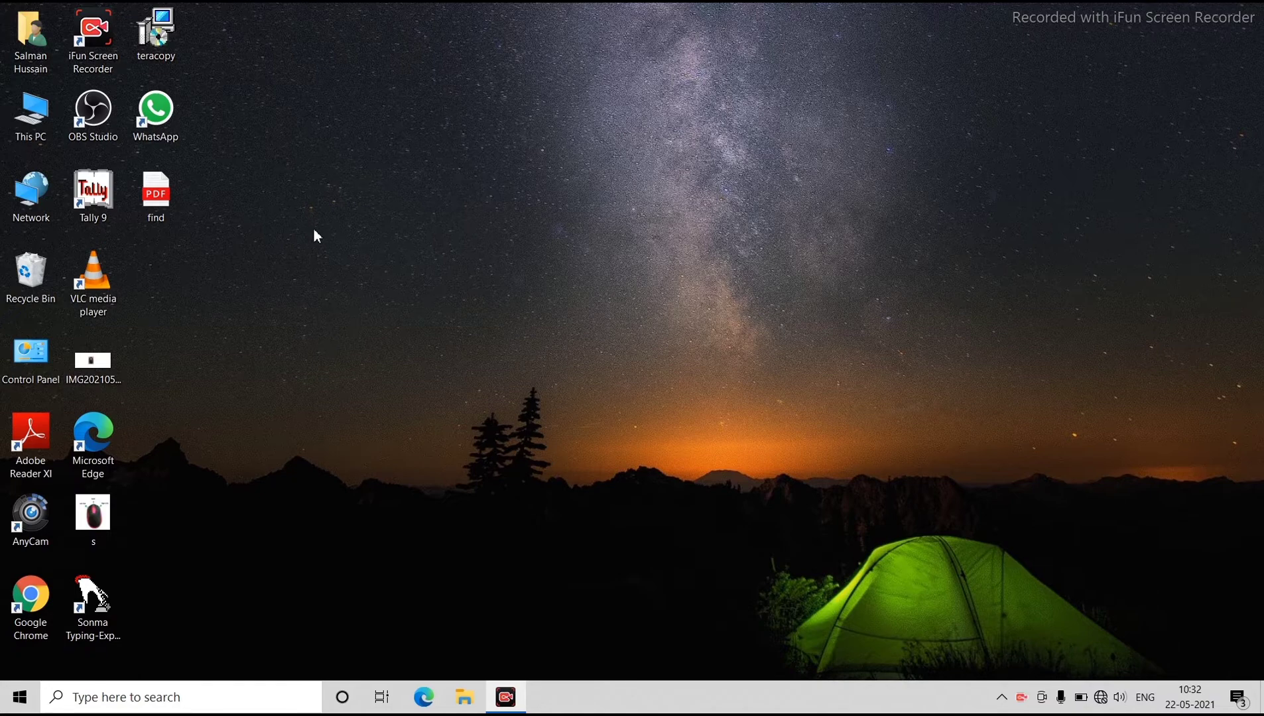
Refresh the desktop twice from its shortcut menu, opening Shut Down Windows with Alt+F4 each time
{"action": "right_click", "coordinate": [383, 291]}
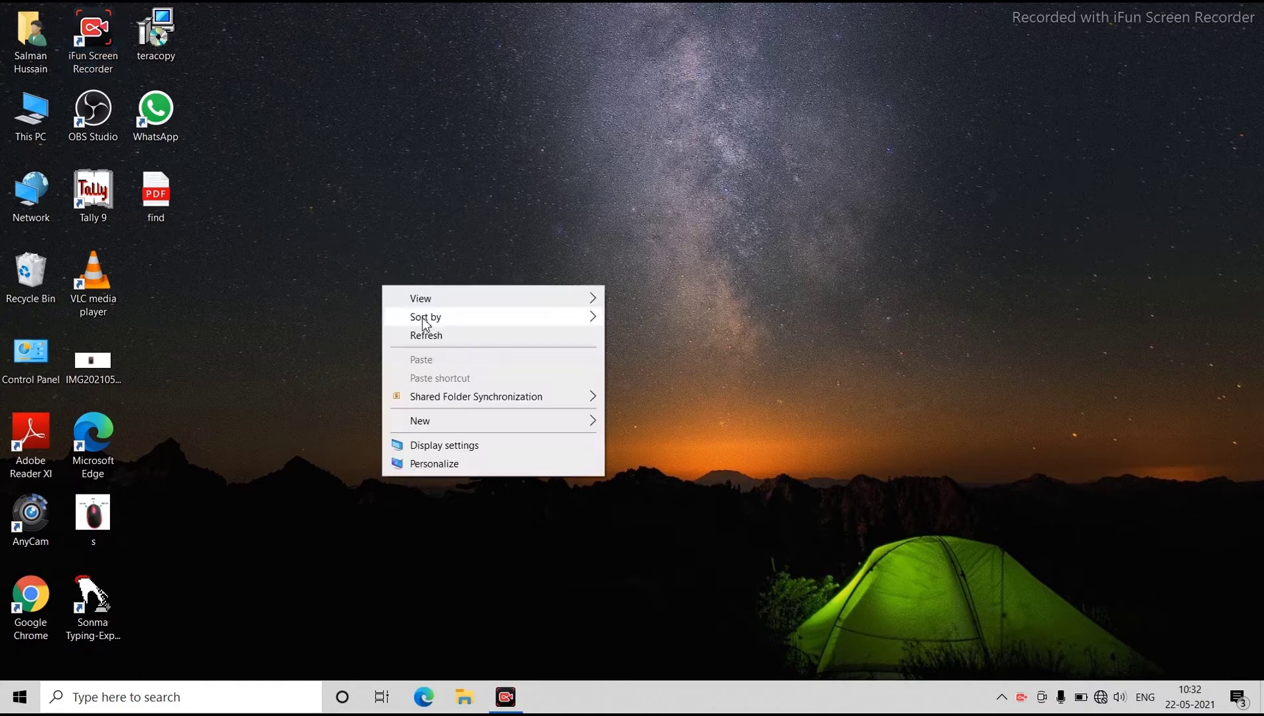
{"action": "left_click", "coordinate": [425, 333]}
{"action": "key", "text": "alt+F4"}
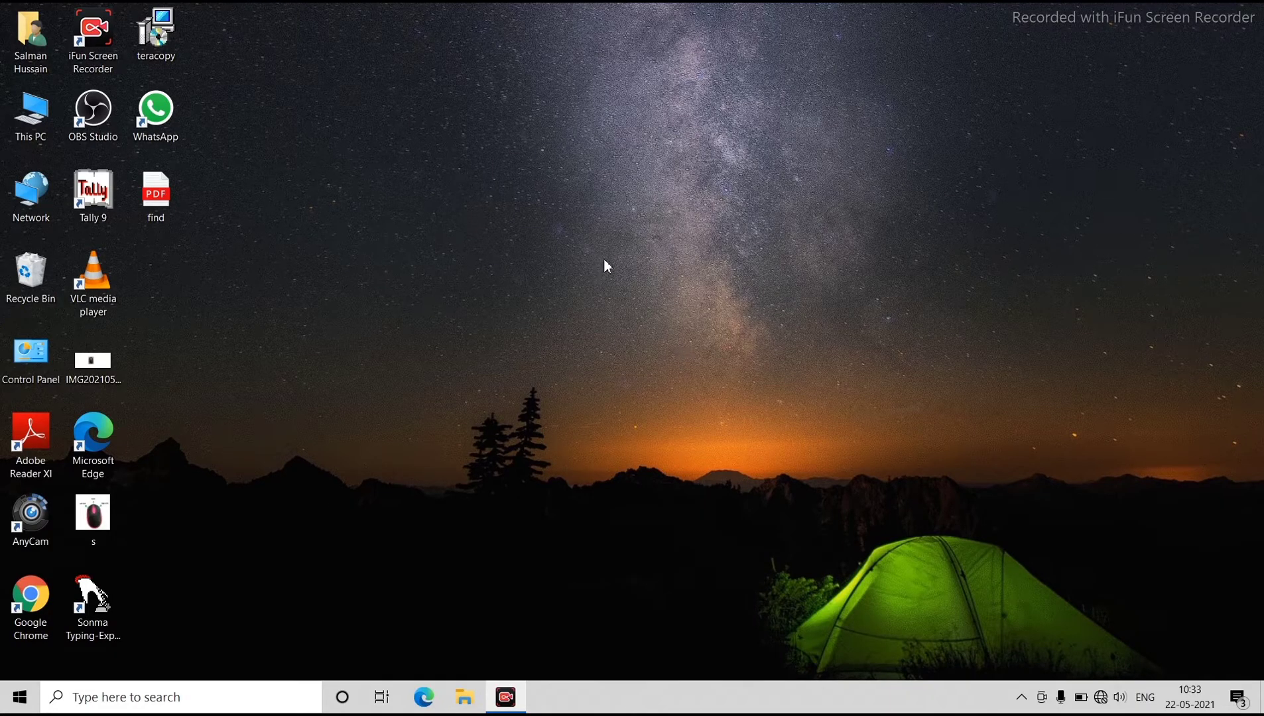
{"action": "right_click", "coordinate": [572, 263]}
{"action": "left_click", "coordinate": [609, 310]}
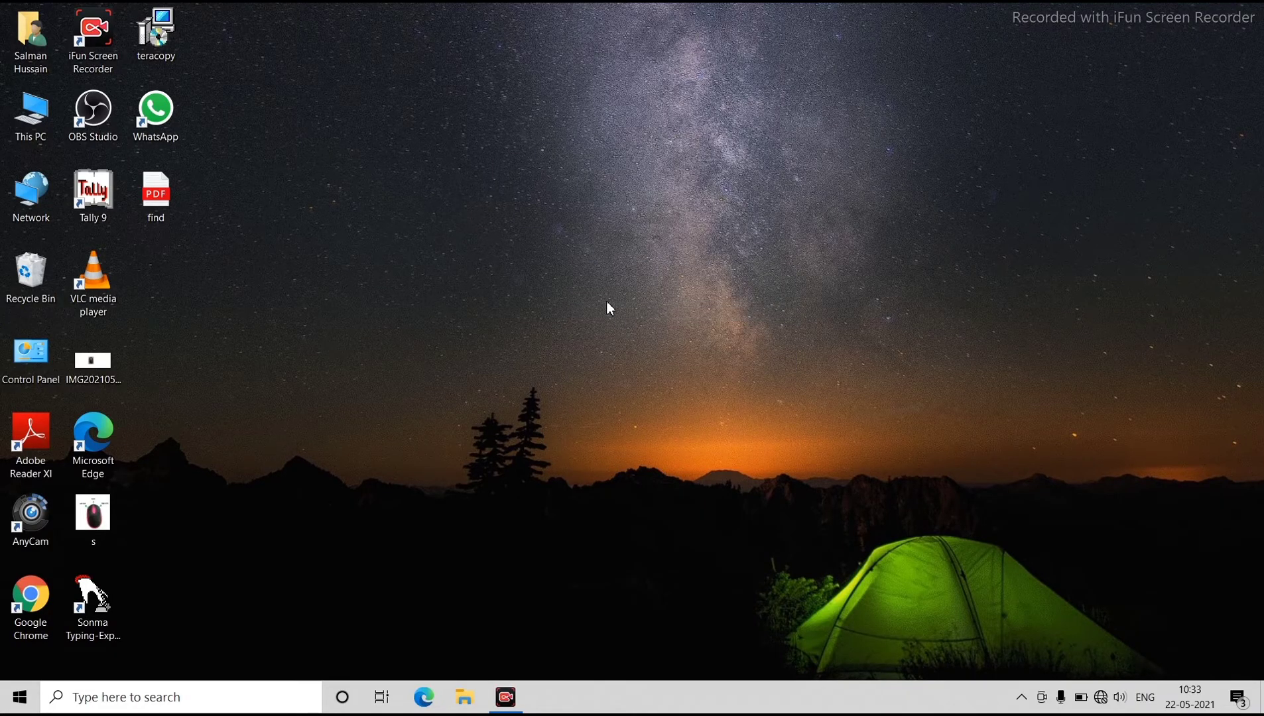
{"action": "key", "text": "alt+F4"}
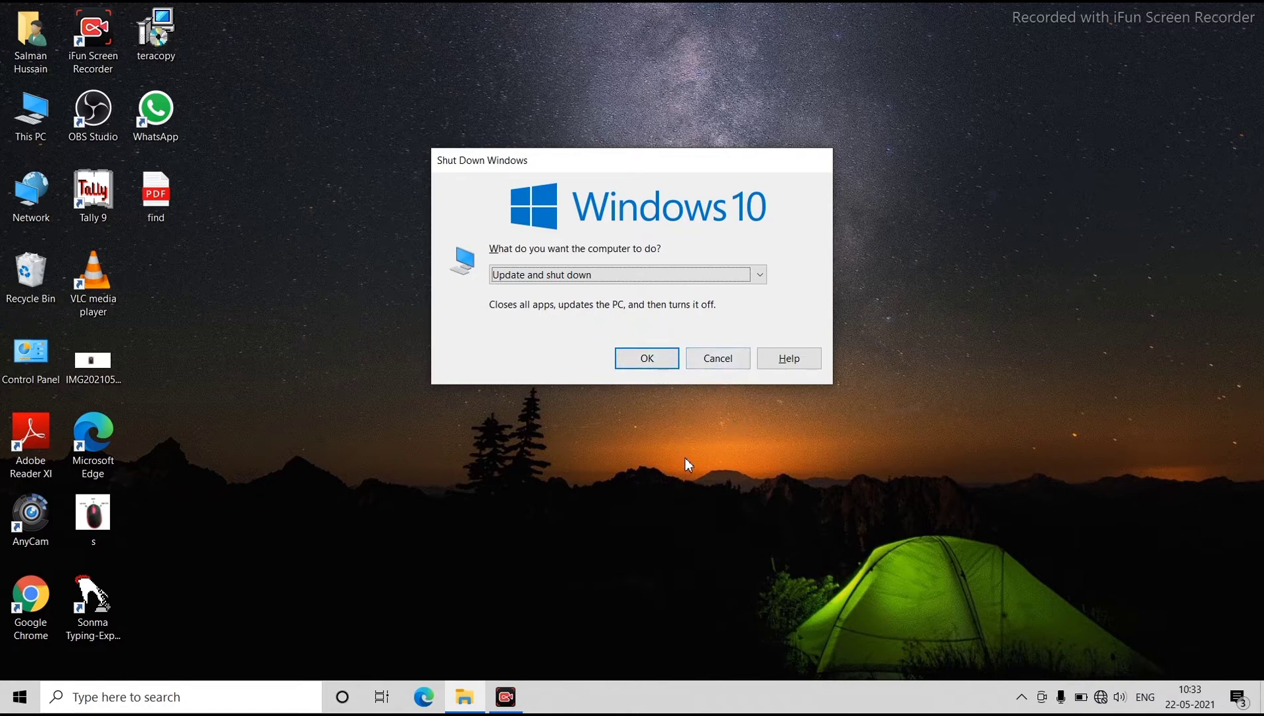
Dismiss the Shut Down dialog, refresh the desktop, then open and escape the dialog once more
{"action": "key", "text": "Escape"}
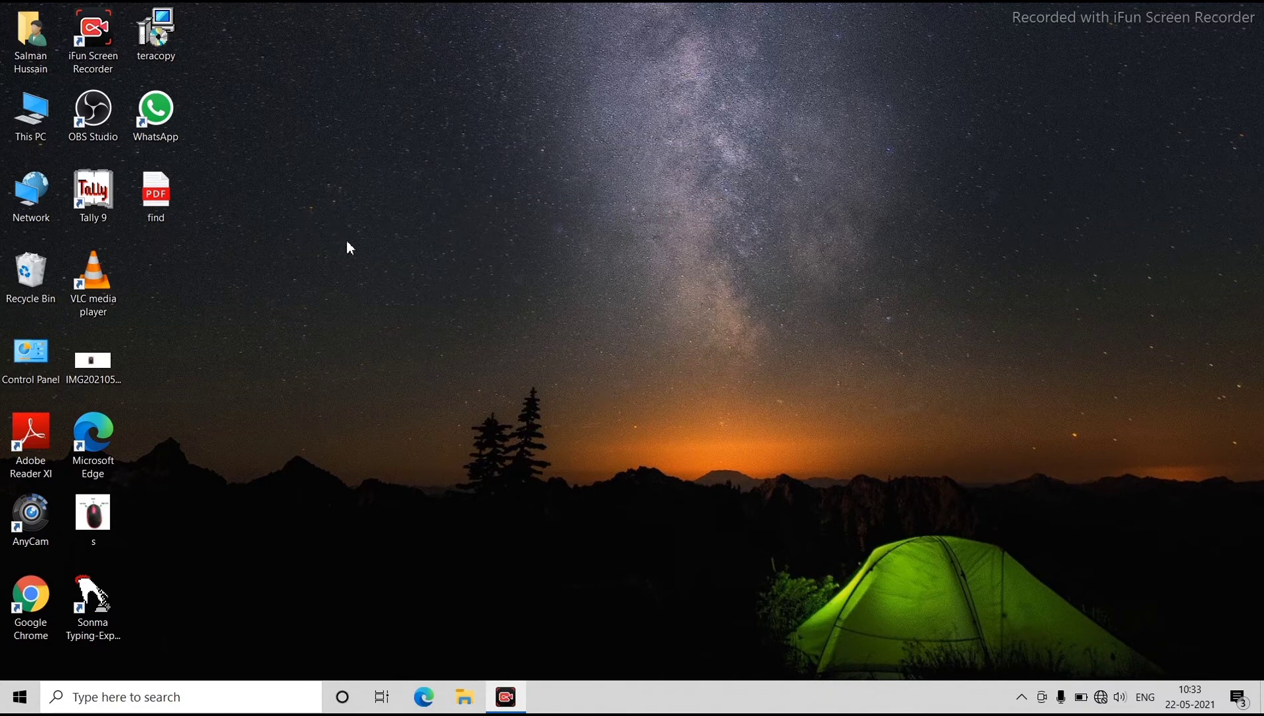
{"action": "right_click", "coordinate": [387, 275]}
{"action": "left_click", "coordinate": [437, 328]}
{"action": "key", "text": "alt+F4"}
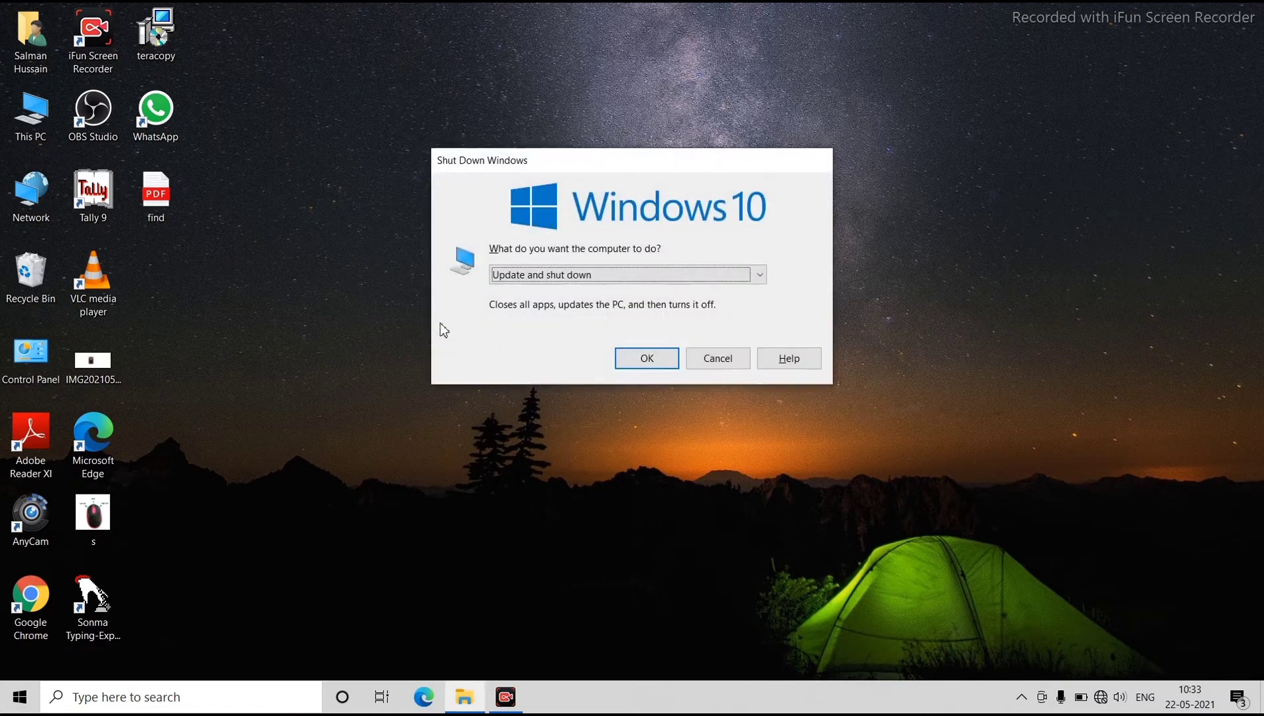
{"action": "key", "text": "Escape"}
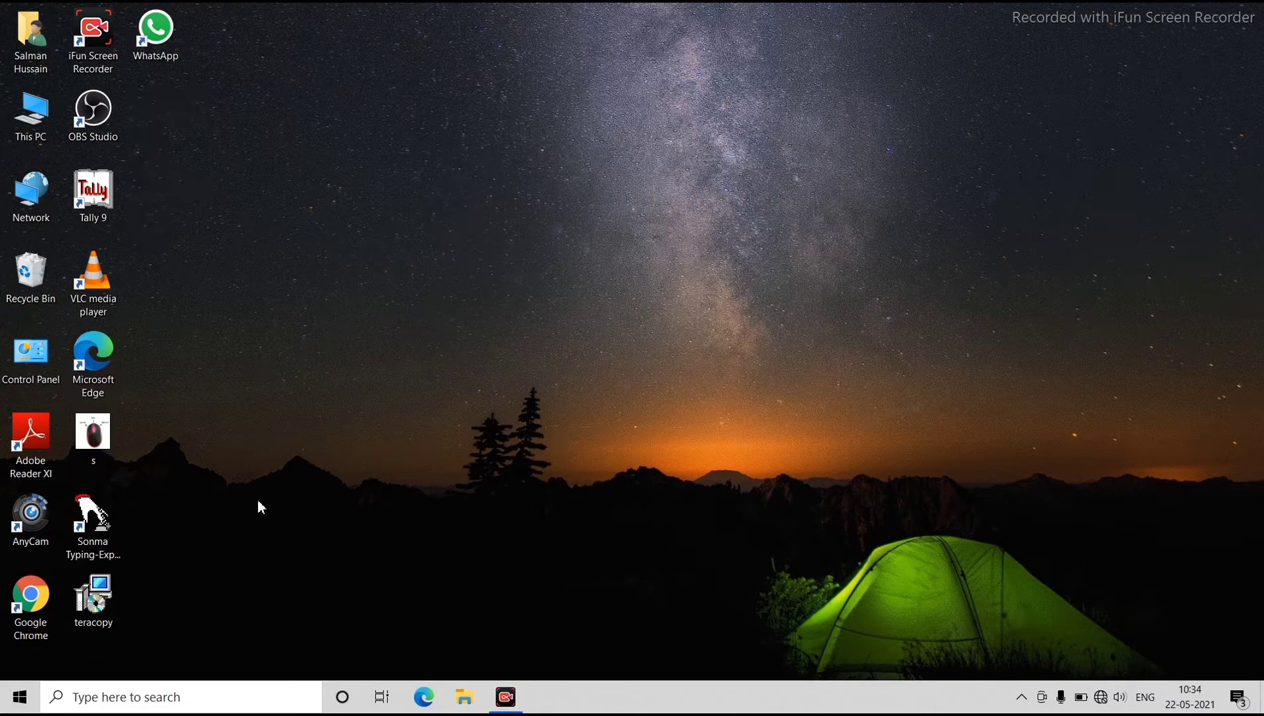
Refresh the desktop again, reopen Shut Down Windows with Alt+F4, and cancel it
{"action": "right_click", "coordinate": [255, 274]}
{"action": "right_click", "coordinate": [220, 255]}
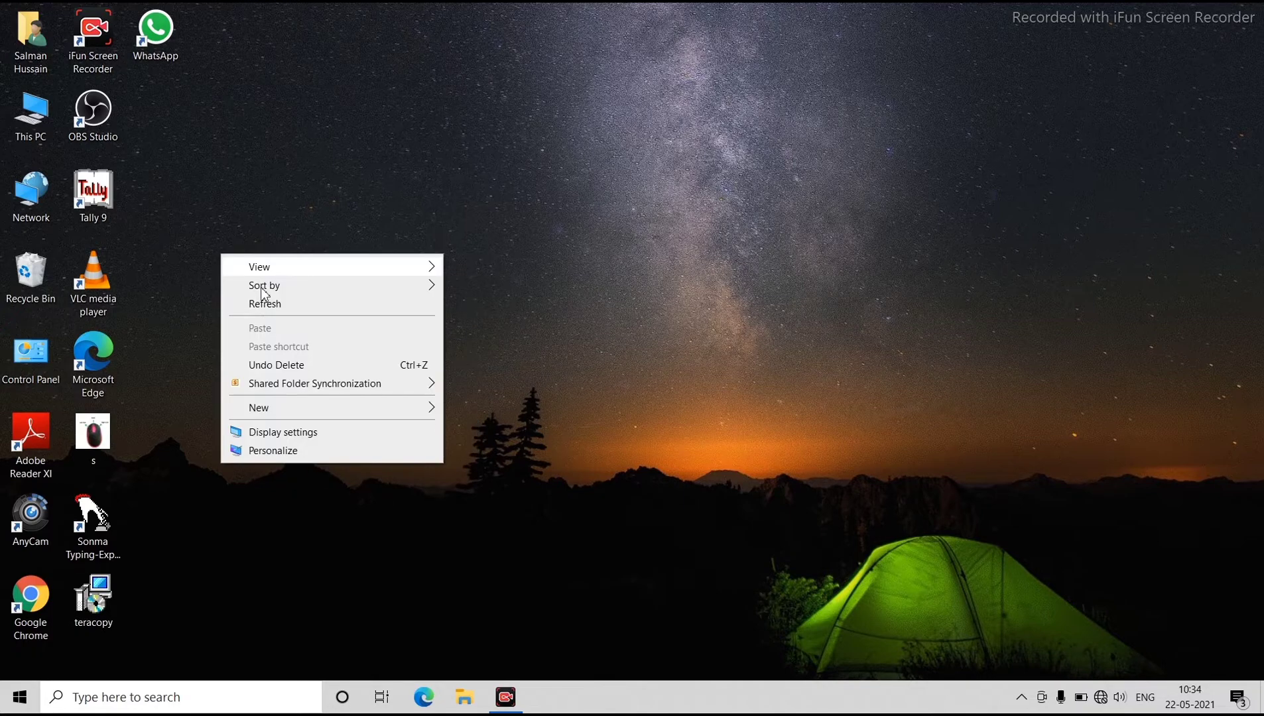
{"action": "left_click", "coordinate": [277, 308]}
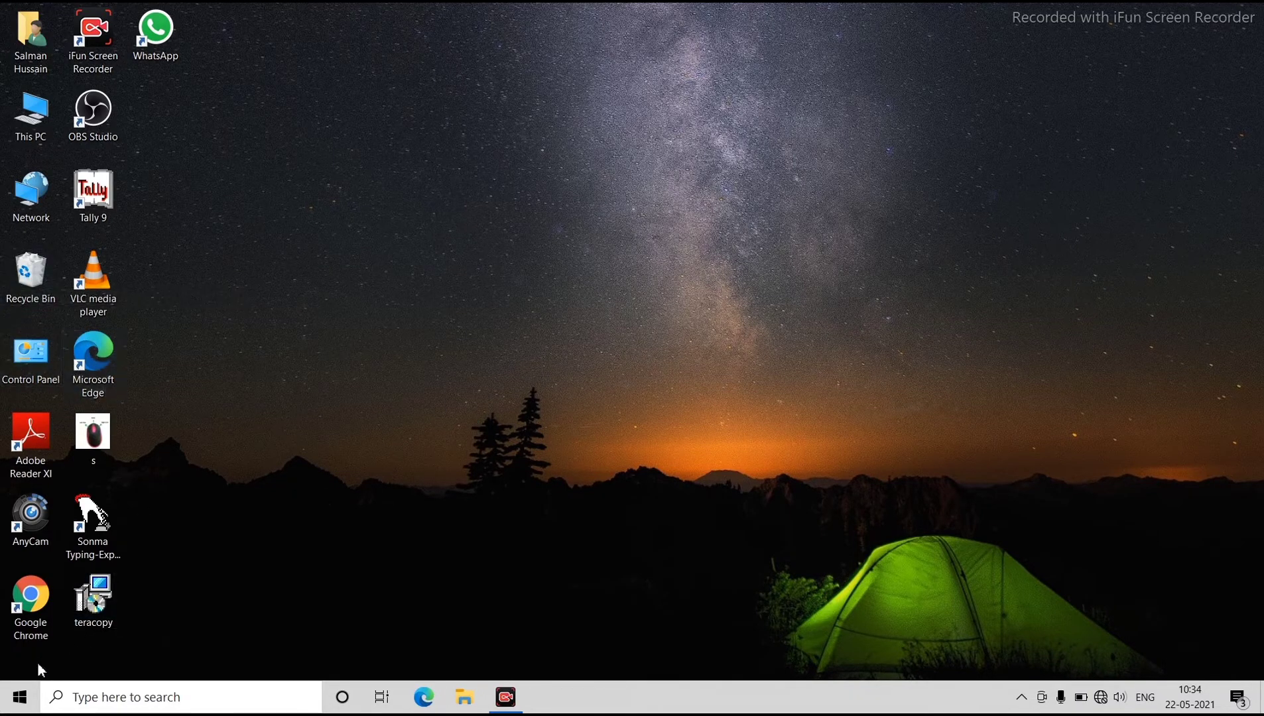
{"action": "key", "text": "alt+F4"}
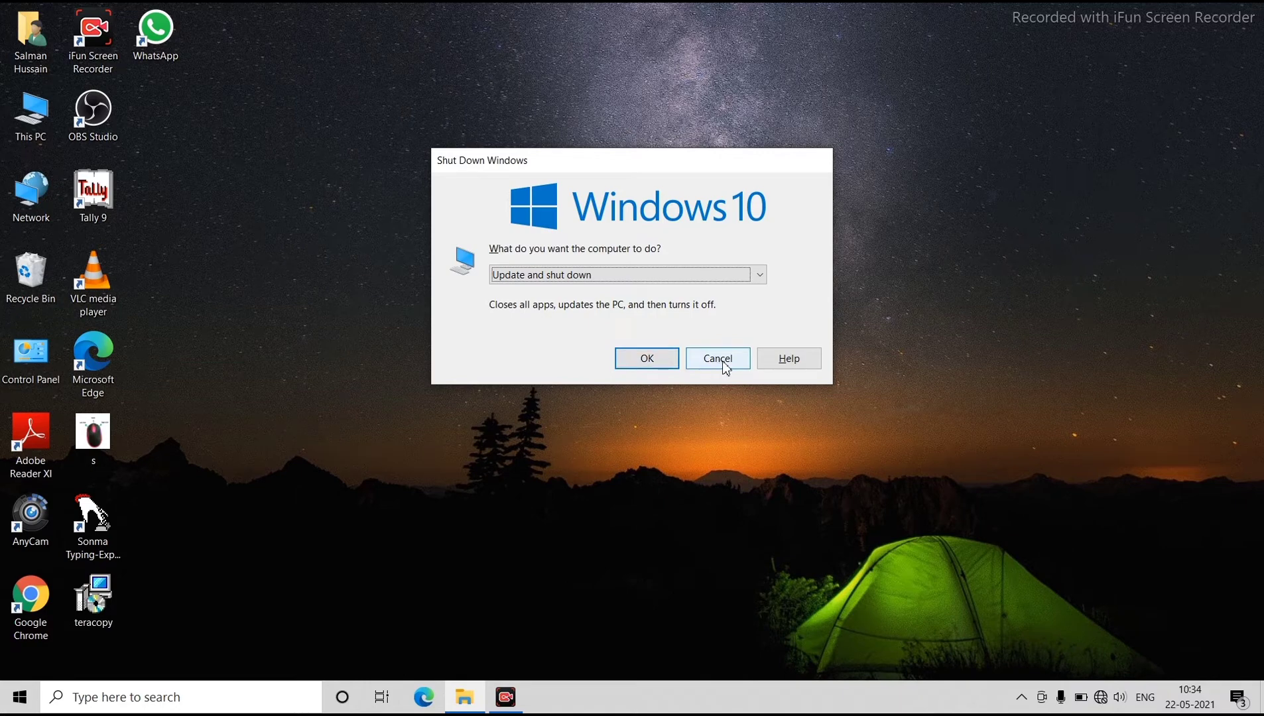
{"action": "left_click", "coordinate": [727, 365]}
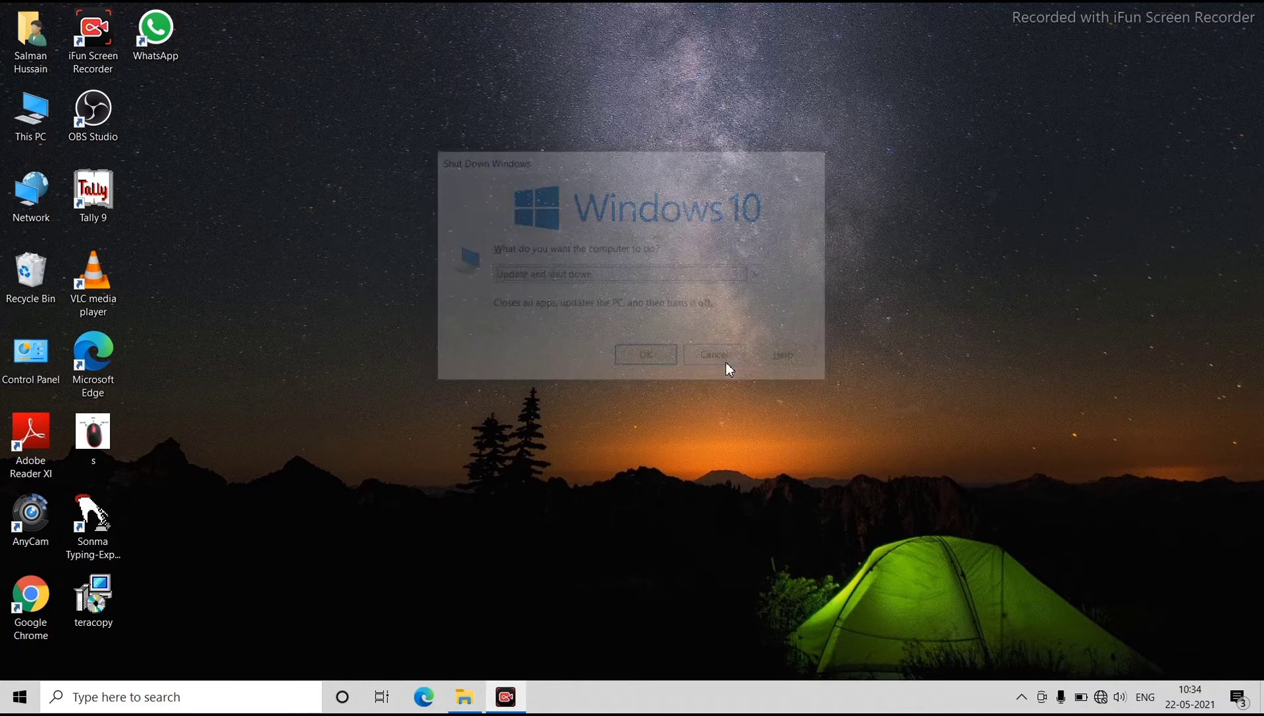
Refresh the desktop three more times from its shortcut menu
{"action": "right_click", "coordinate": [597, 199]}
{"action": "left_click", "coordinate": [639, 255]}
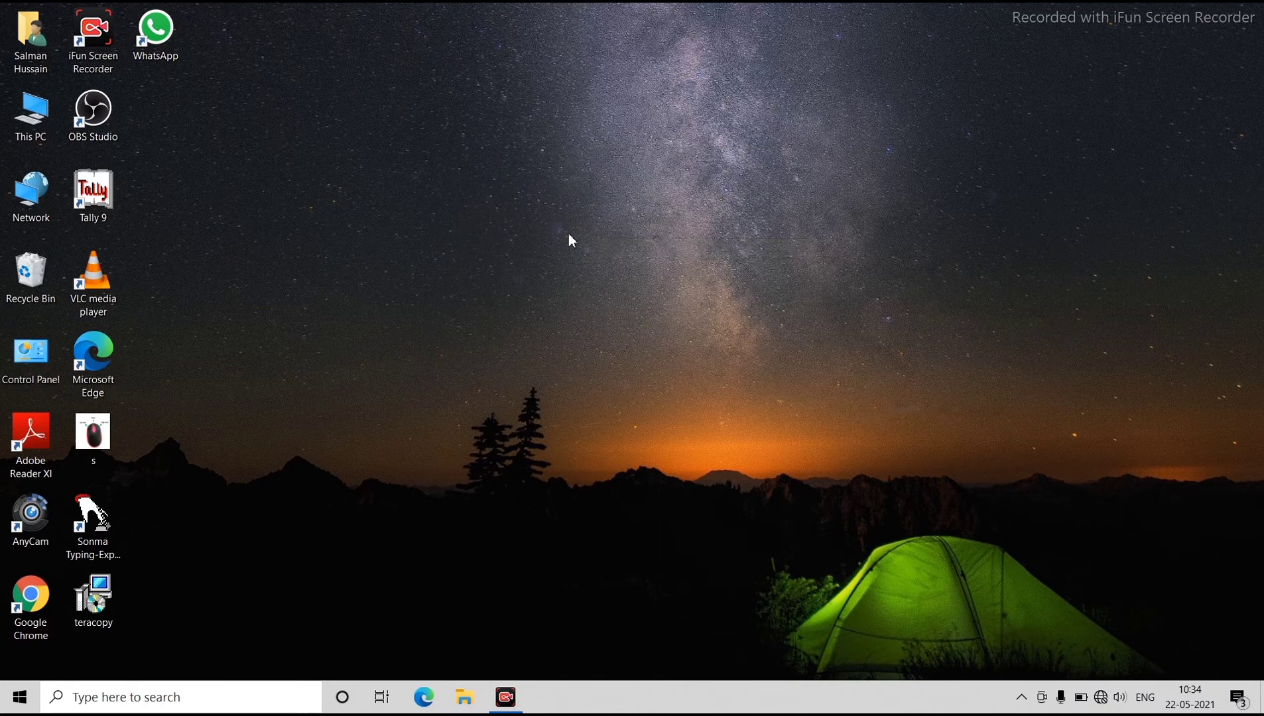
{"action": "right_click", "coordinate": [365, 179]}
{"action": "left_click", "coordinate": [399, 234]}
{"action": "right_click", "coordinate": [356, 146]}
{"action": "left_click", "coordinate": [387, 195]}
Run winword from the Run box to start Word 2010, then bring up Word Help with F1
{"action": "key", "text": "super+r"}
{"action": "type", "text": "winword"}
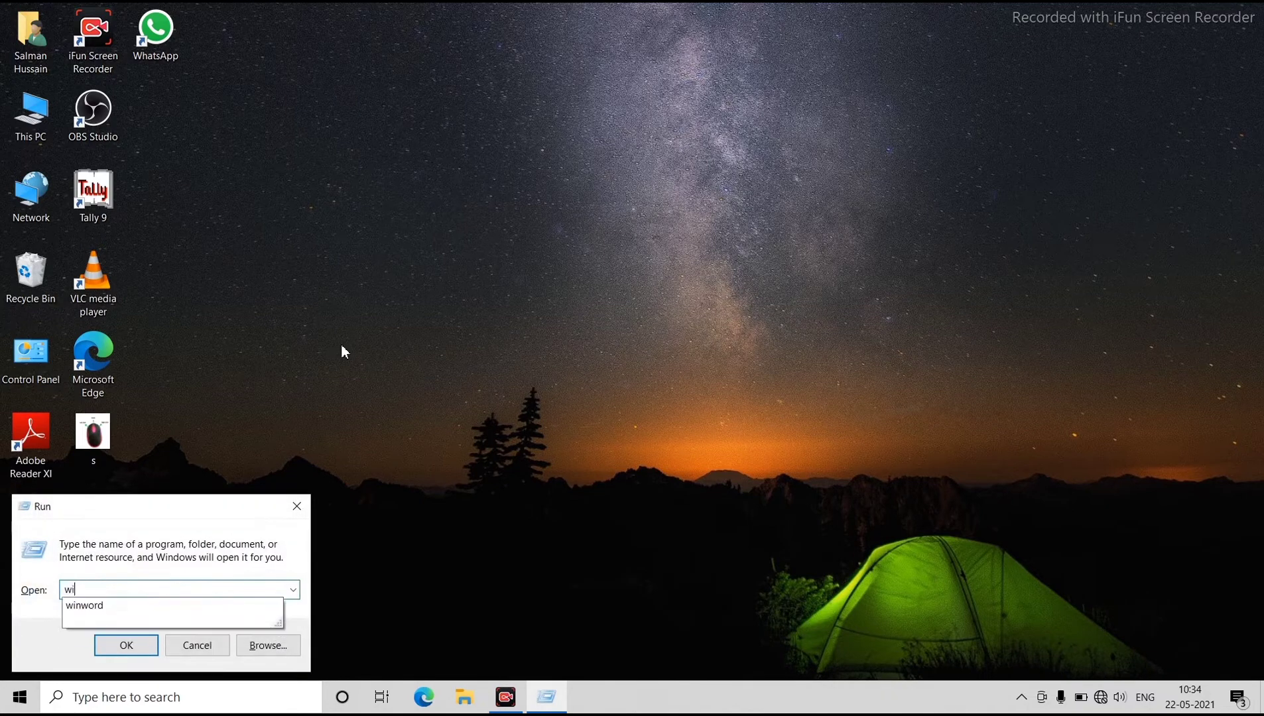
{"action": "key", "text": "Return"}
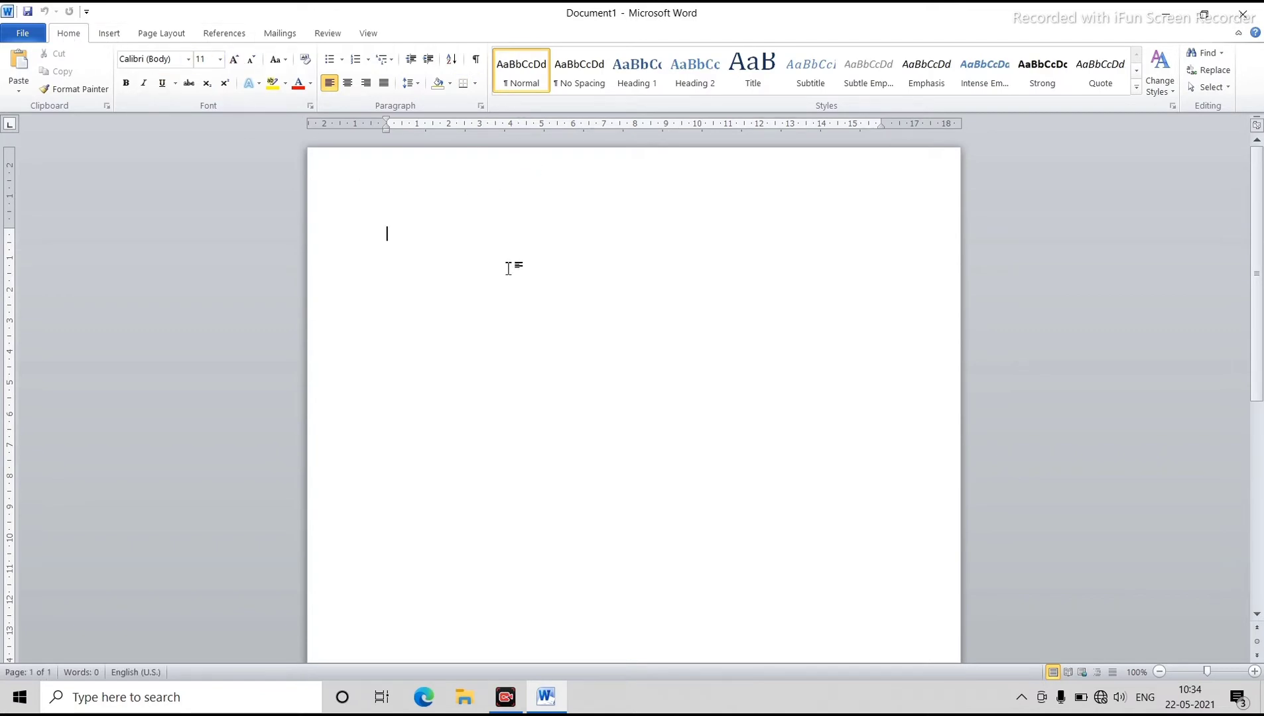
{"action": "key", "text": "F1"}
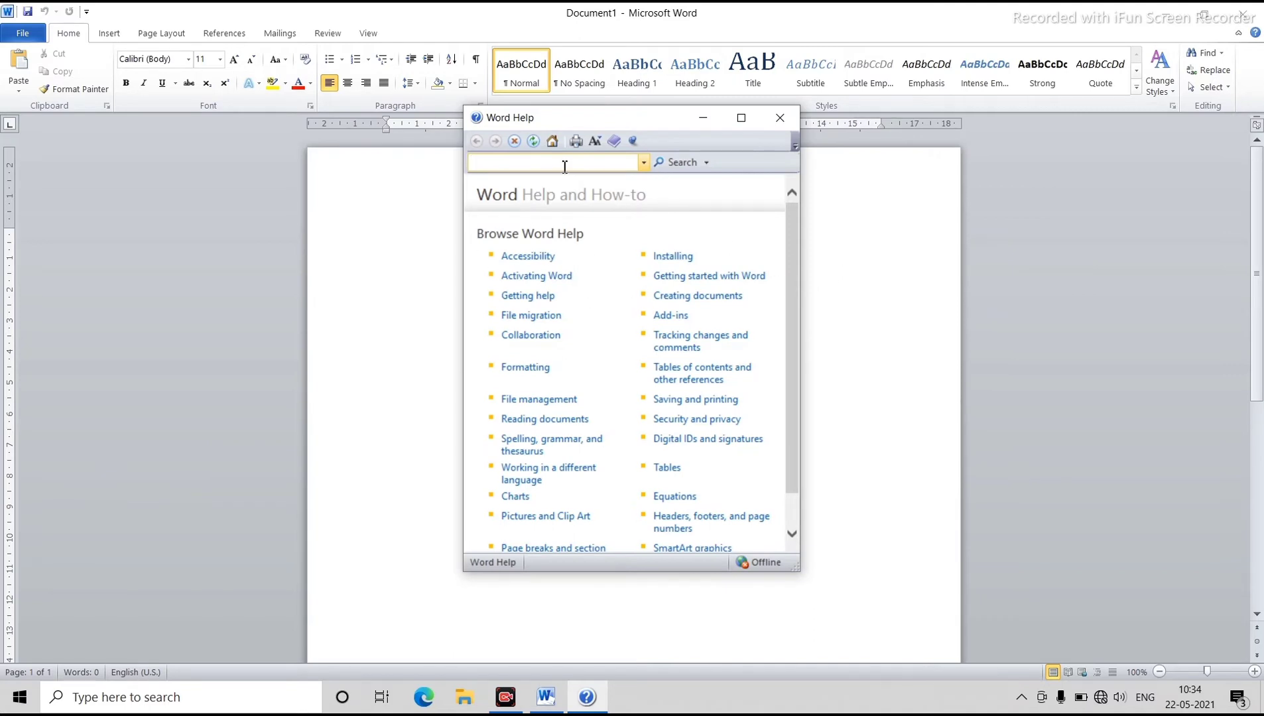
Search Word Help for 'msword', then for 'Microsoft word', and scroll the results
{"action": "type", "text": "msword"}
{"action": "key", "text": "Return"}
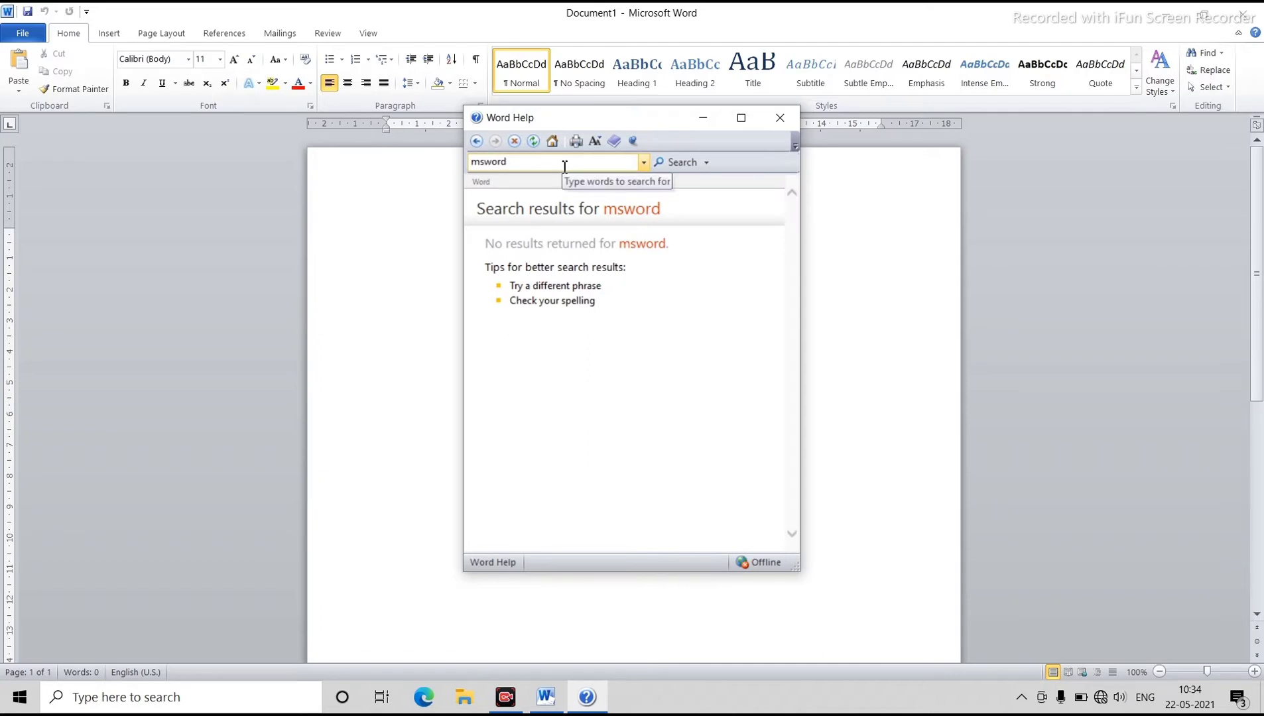
{"action": "left_click", "coordinate": [564, 167]}
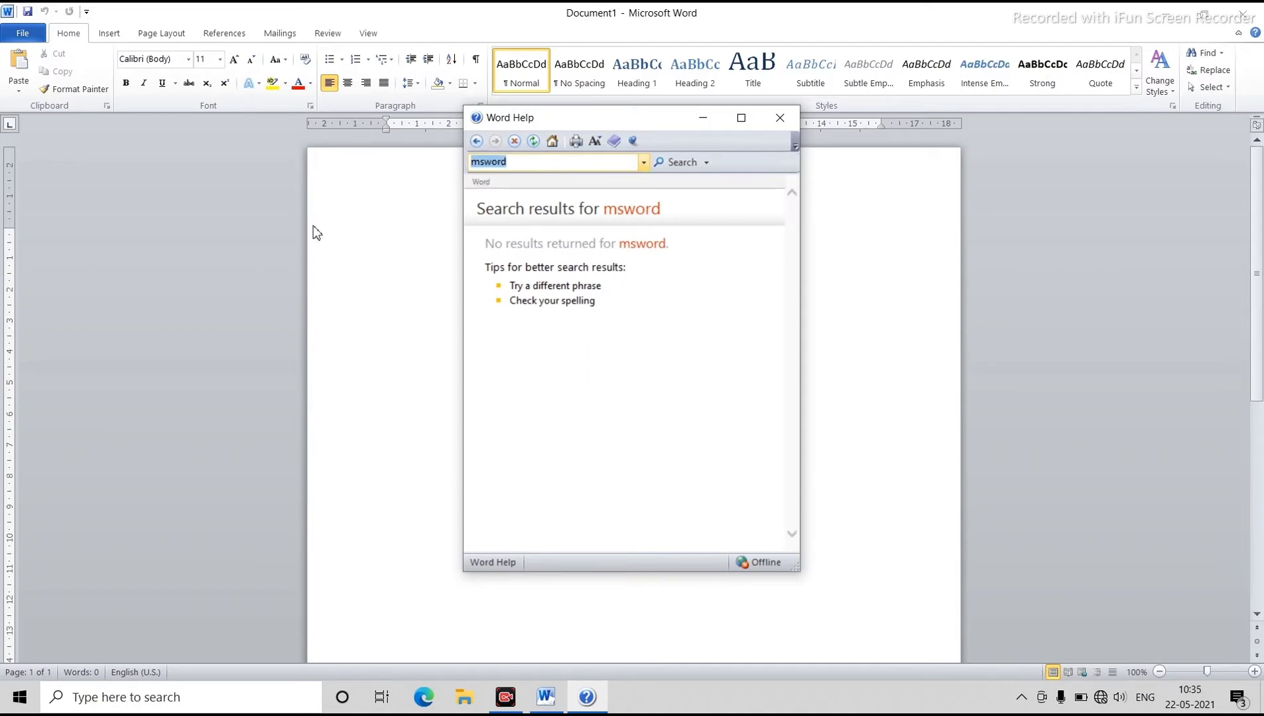
{"action": "type", "text": "Microsoft word"}
{"action": "key", "text": "Return"}
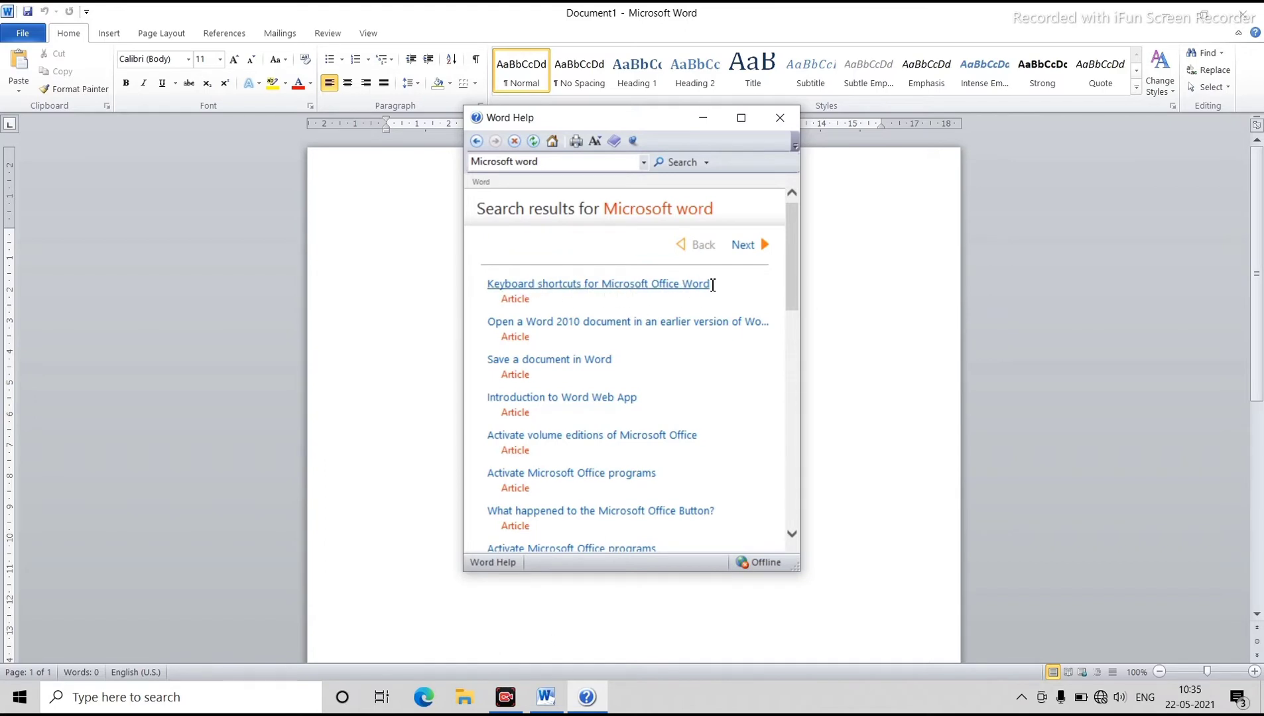
{"action": "left_click_drag", "start_coordinate": [792, 285], "coordinate": [793, 419]}
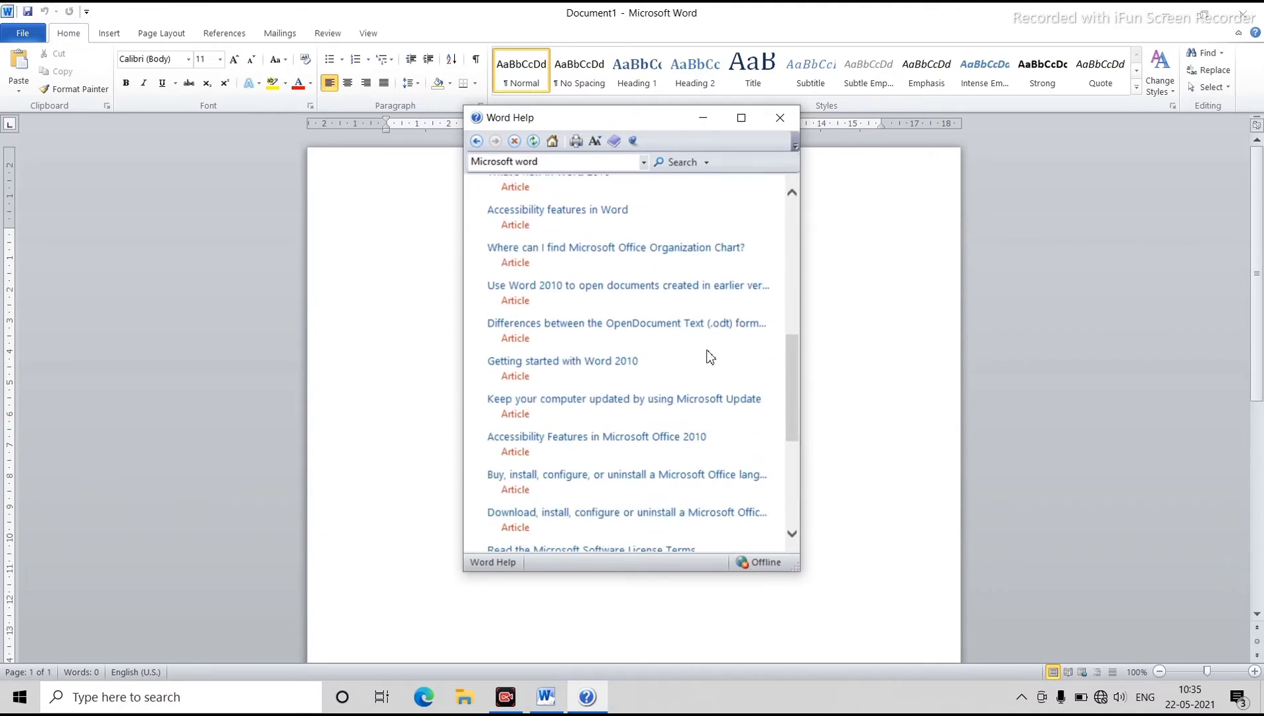
Reopen Word Help and rerun the earlier 'Microsoft word' search from the history list
{"action": "left_click", "coordinate": [791, 117]}
{"action": "key", "text": "F1"}
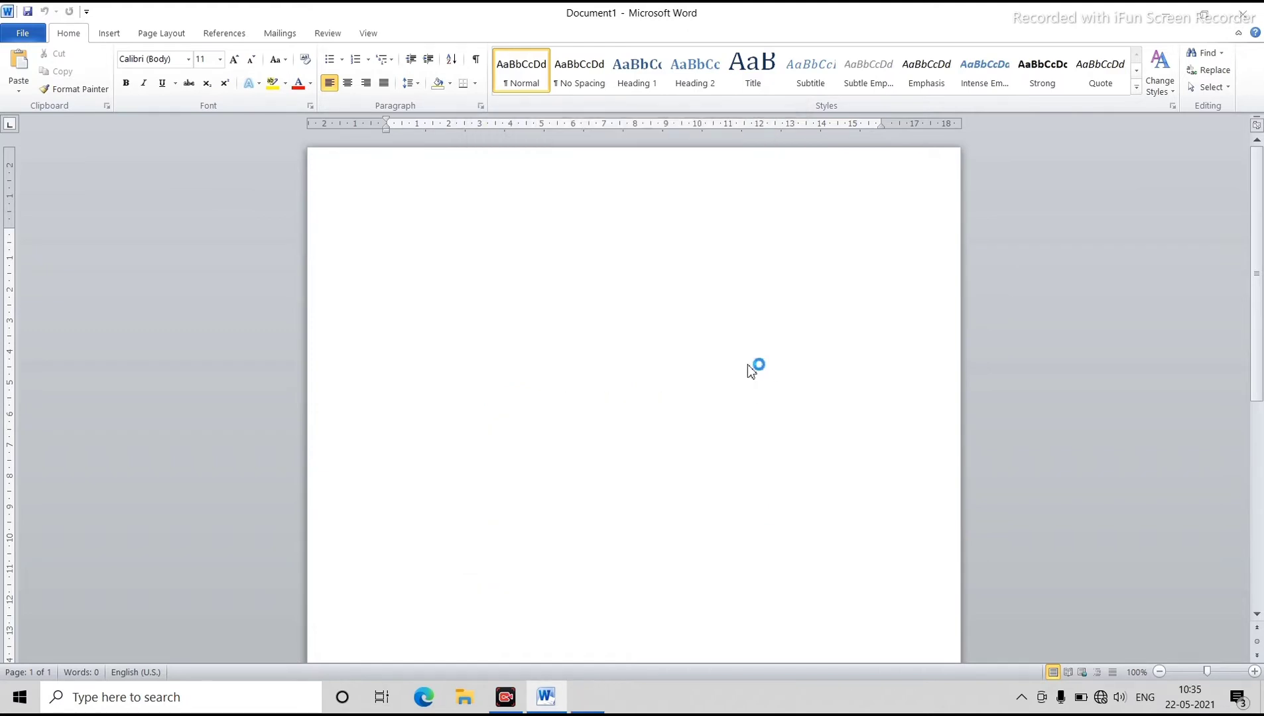
{"action": "left_click", "coordinate": [643, 163]}
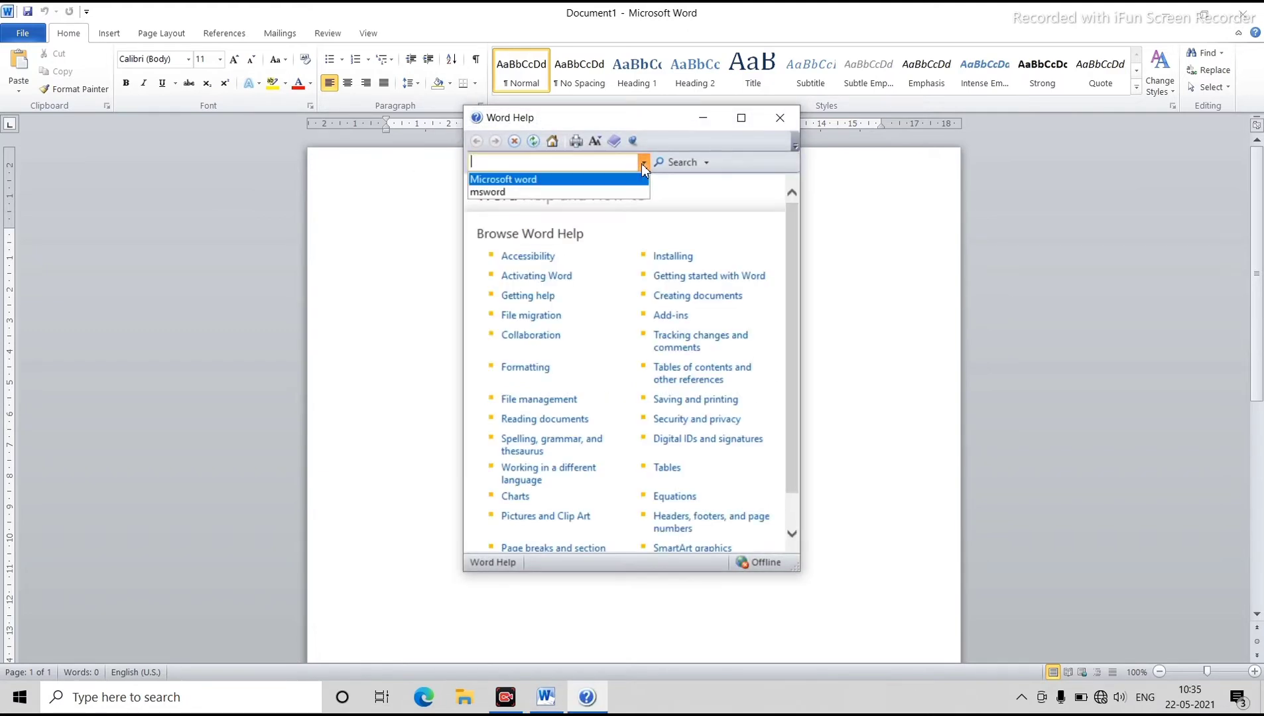
{"action": "left_click", "coordinate": [607, 179]}
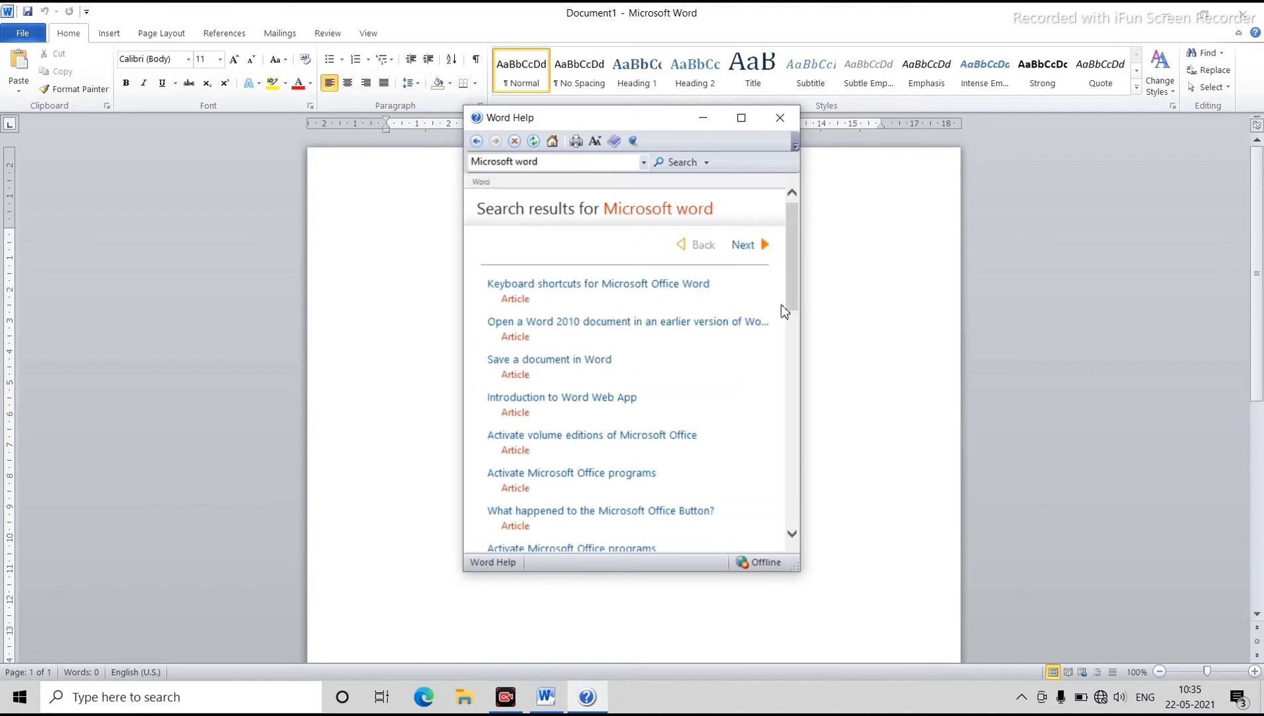
Close and reopen Word Help a couple of times, scrolling its page, and leave it closed
{"action": "left_click", "coordinate": [783, 118]}
{"action": "key", "text": "F1"}
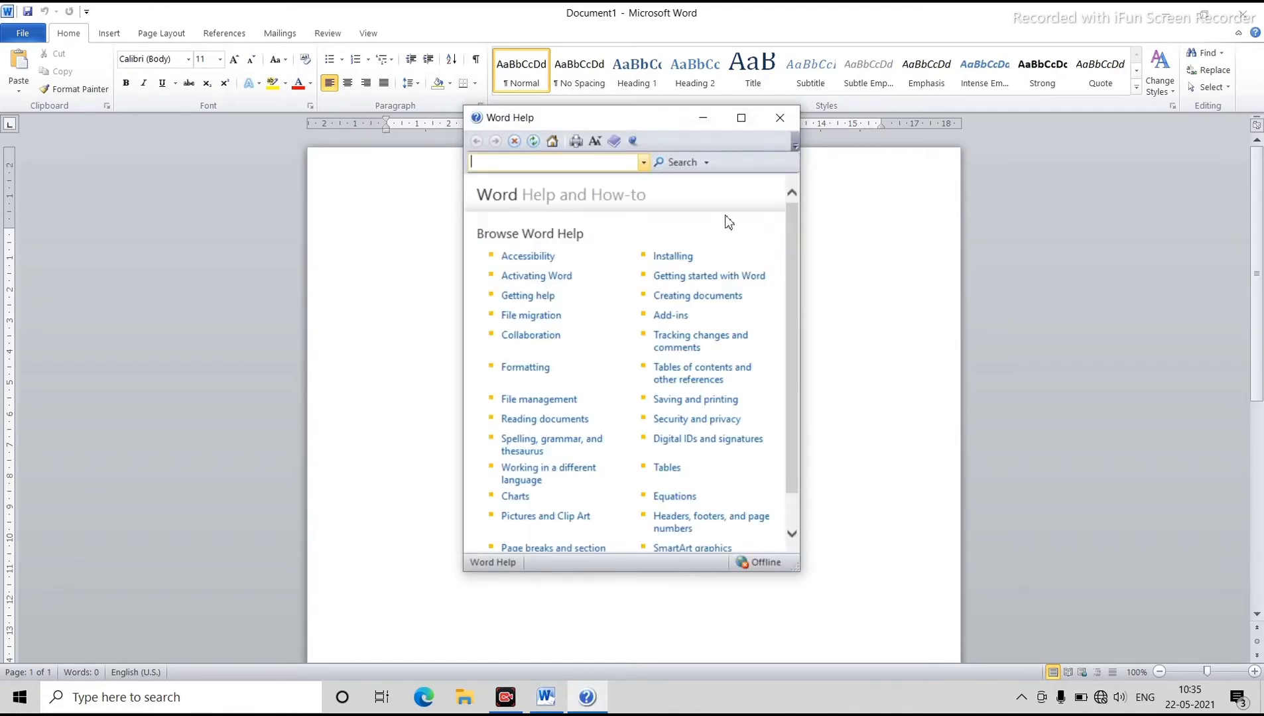
{"action": "left_click_drag", "start_coordinate": [793, 319], "coordinate": [780, 419]}
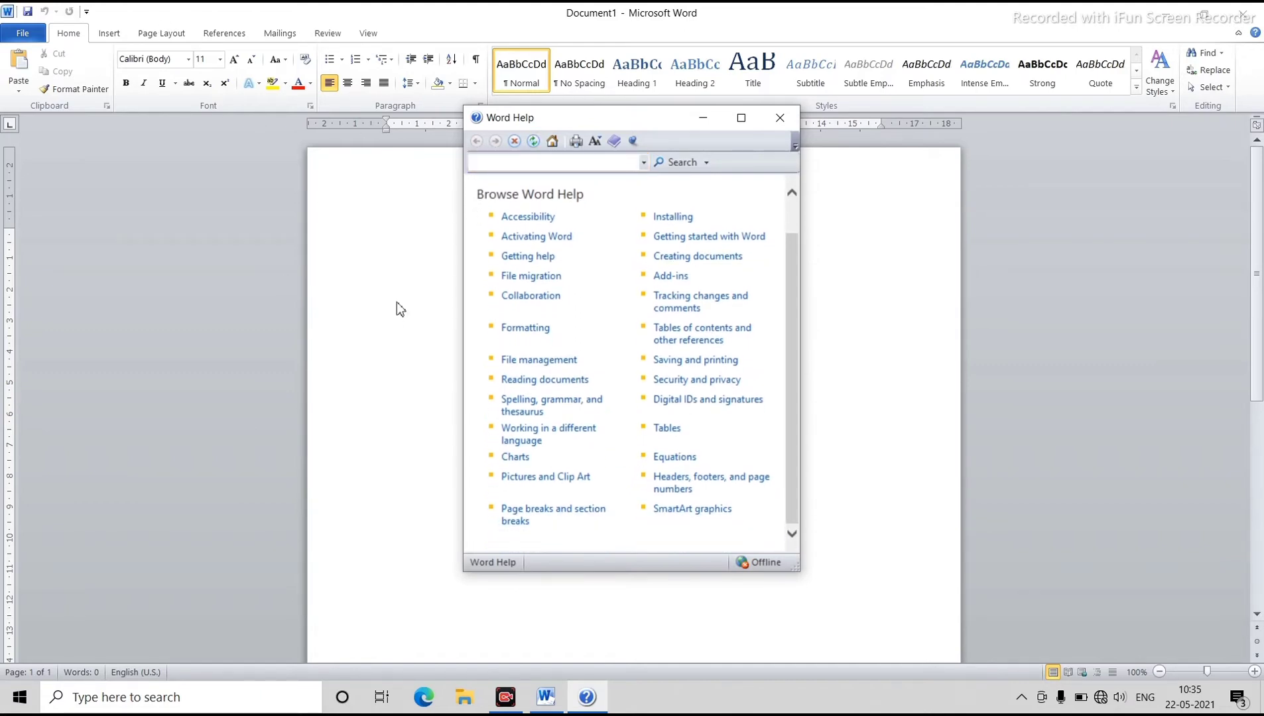
{"action": "left_click", "coordinate": [780, 117]}
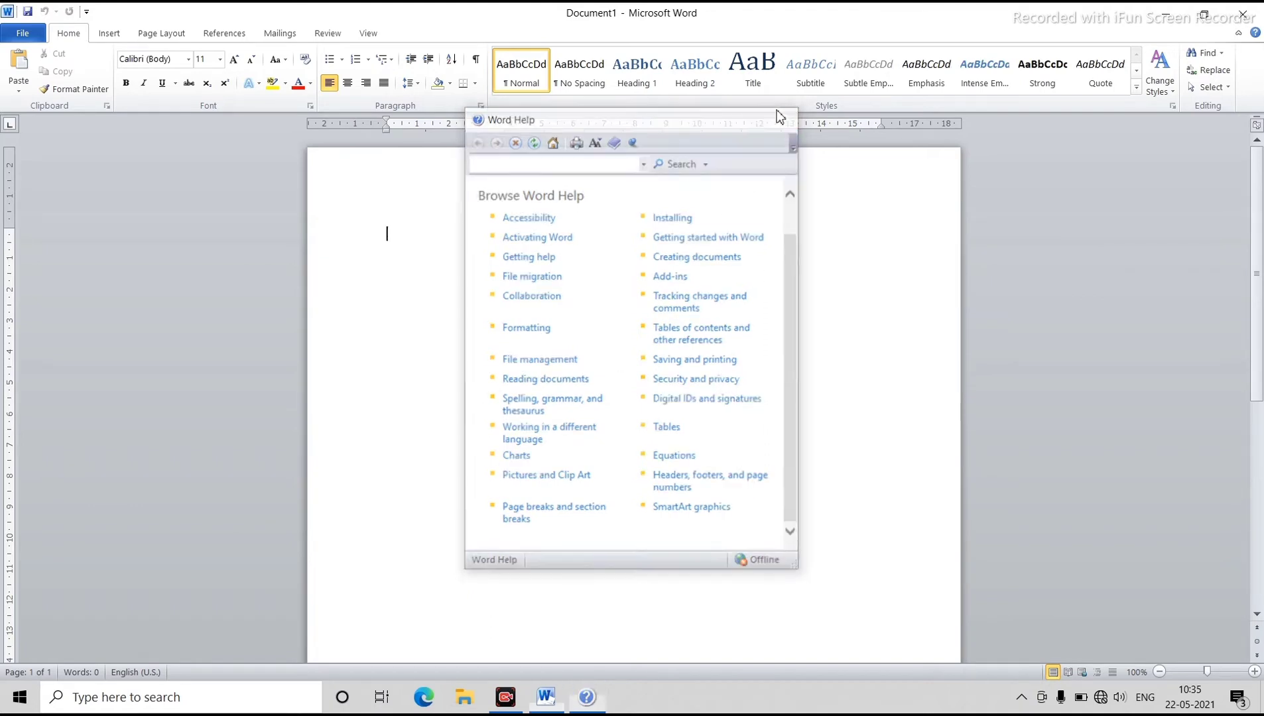
{"action": "key", "text": "F1"}
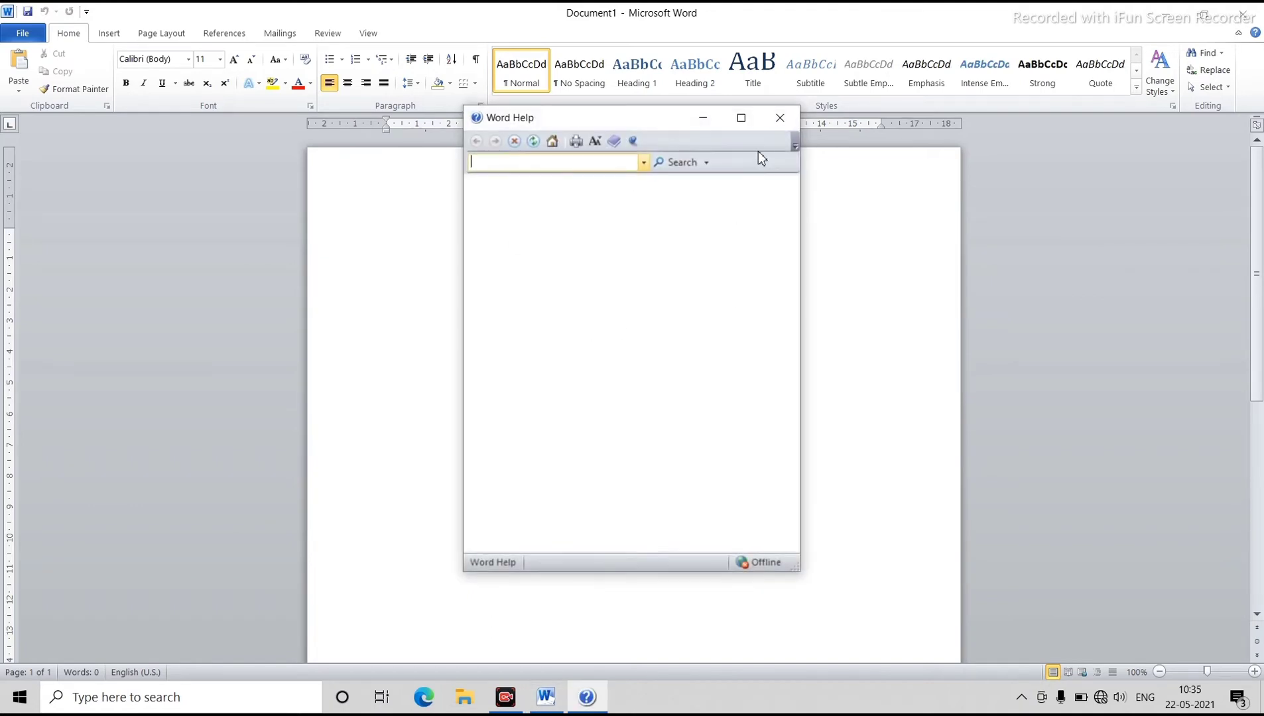
{"action": "left_click", "coordinate": [780, 118]}
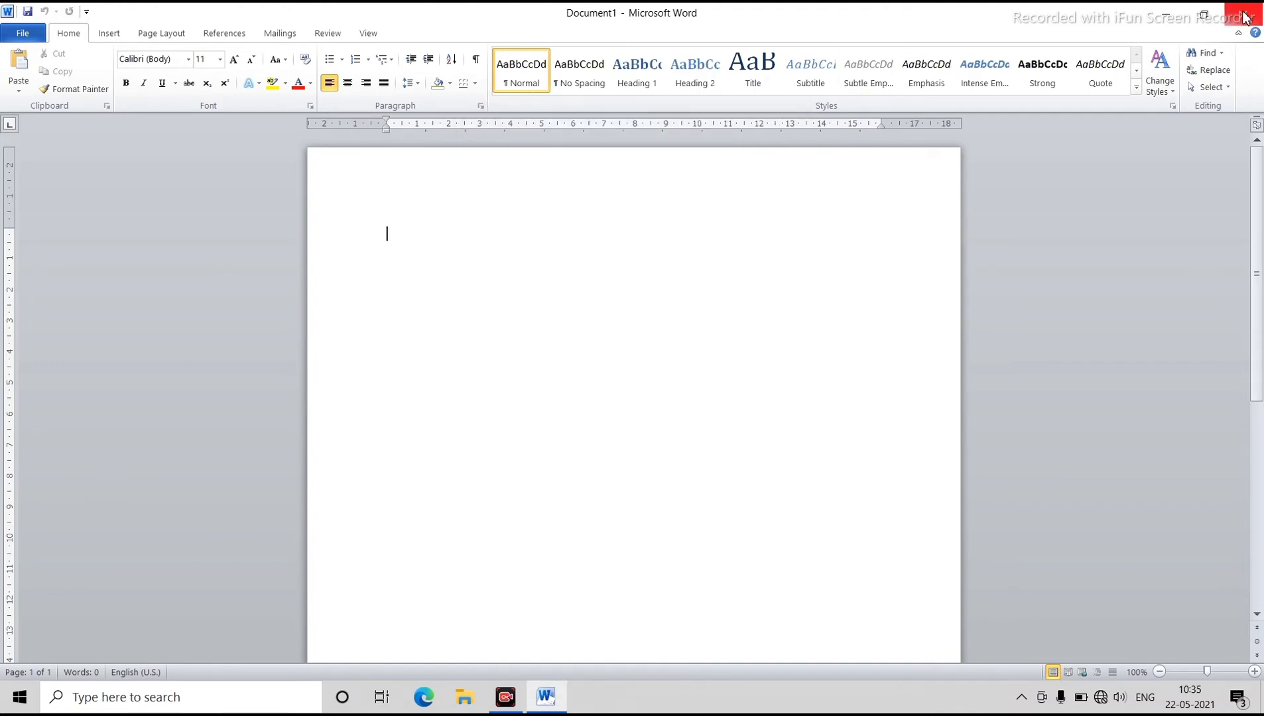
Switch to the Insert ribbon and back to Home, open and close Help, then close Word
{"action": "left_click", "coordinate": [107, 34]}
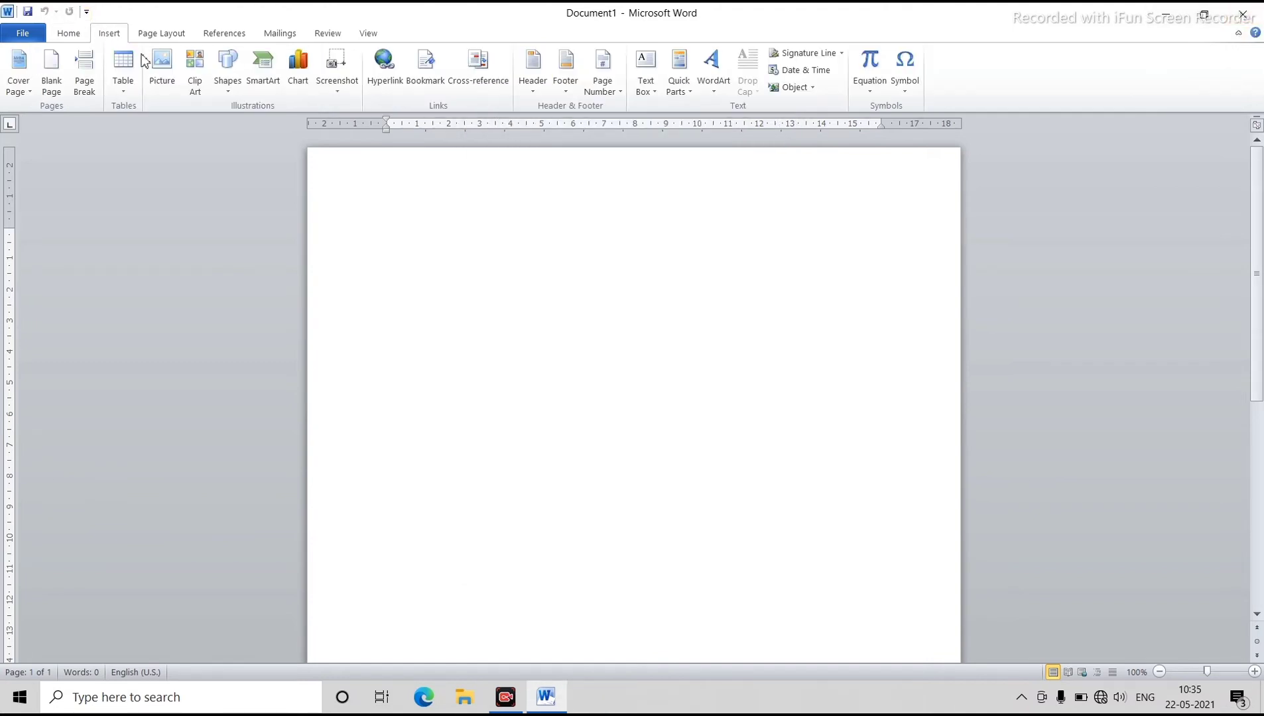
{"action": "left_click", "coordinate": [69, 33]}
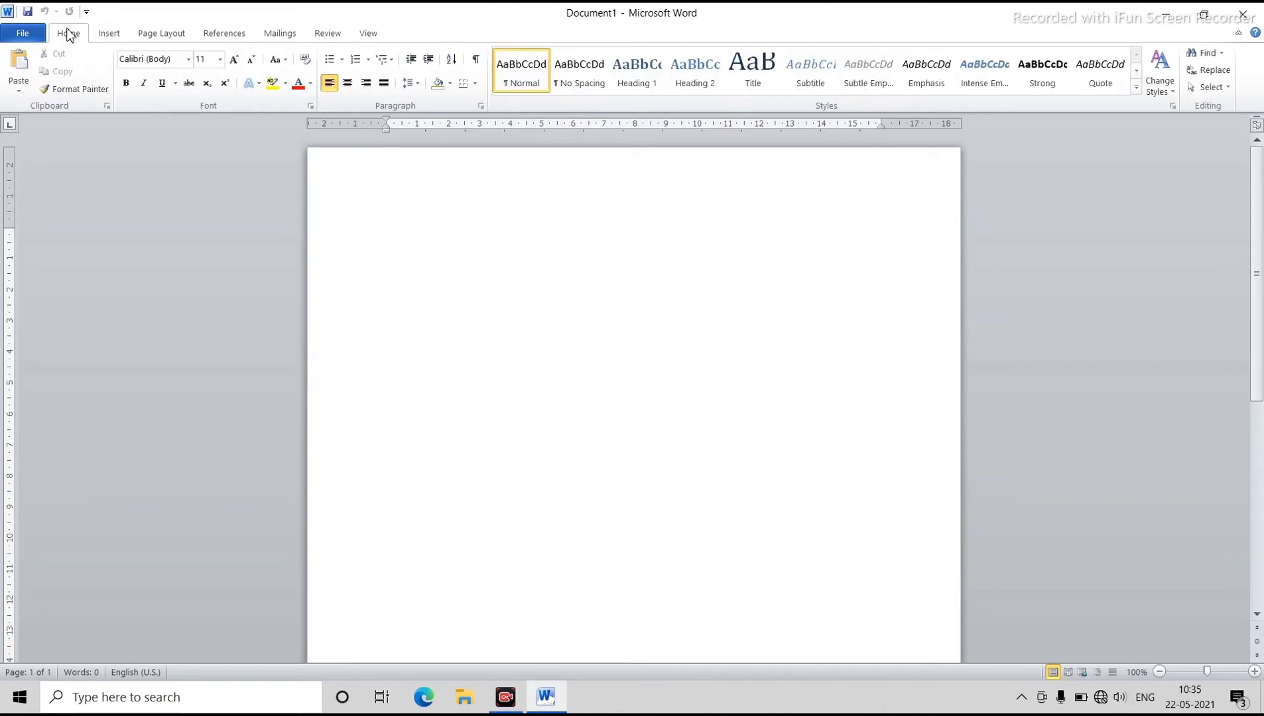
{"action": "left_click", "coordinate": [1256, 35]}
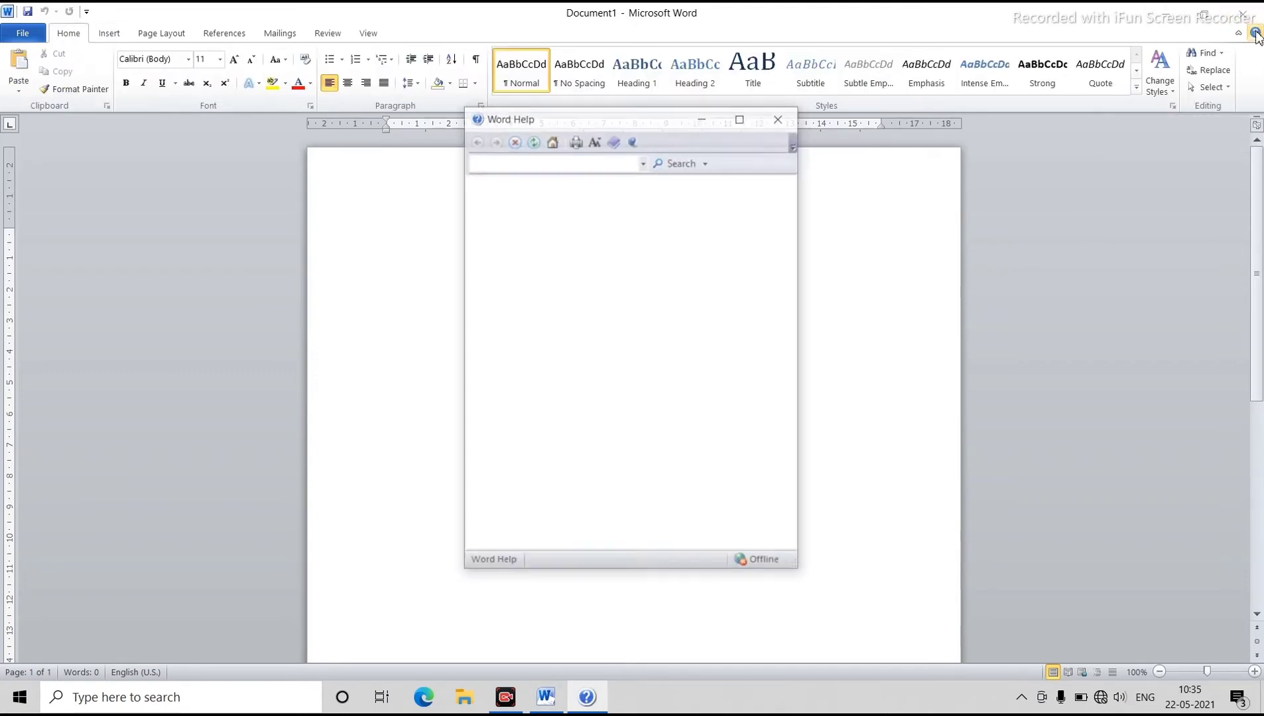
{"action": "left_click", "coordinate": [786, 120]}
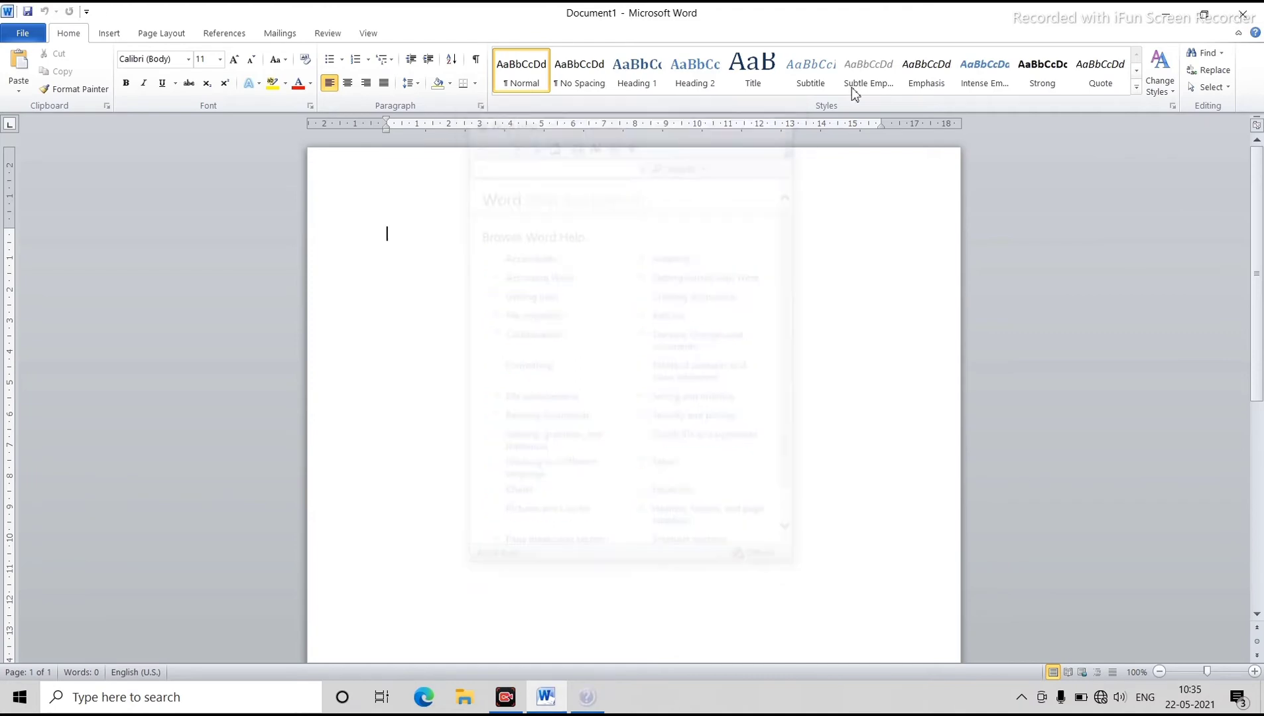
{"action": "left_click", "coordinate": [1255, 15]}
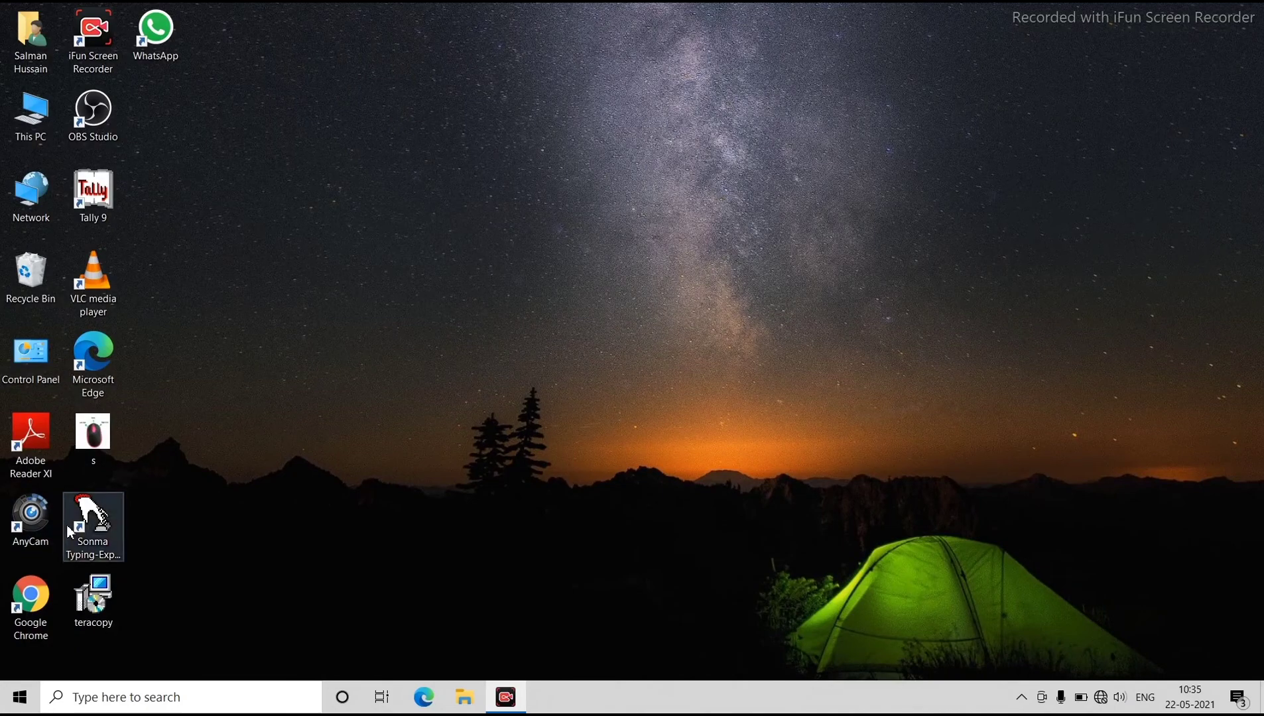
Refresh the desktop, close the Get Help window, and refresh the desktop again
{"action": "right_click", "coordinate": [498, 274]}
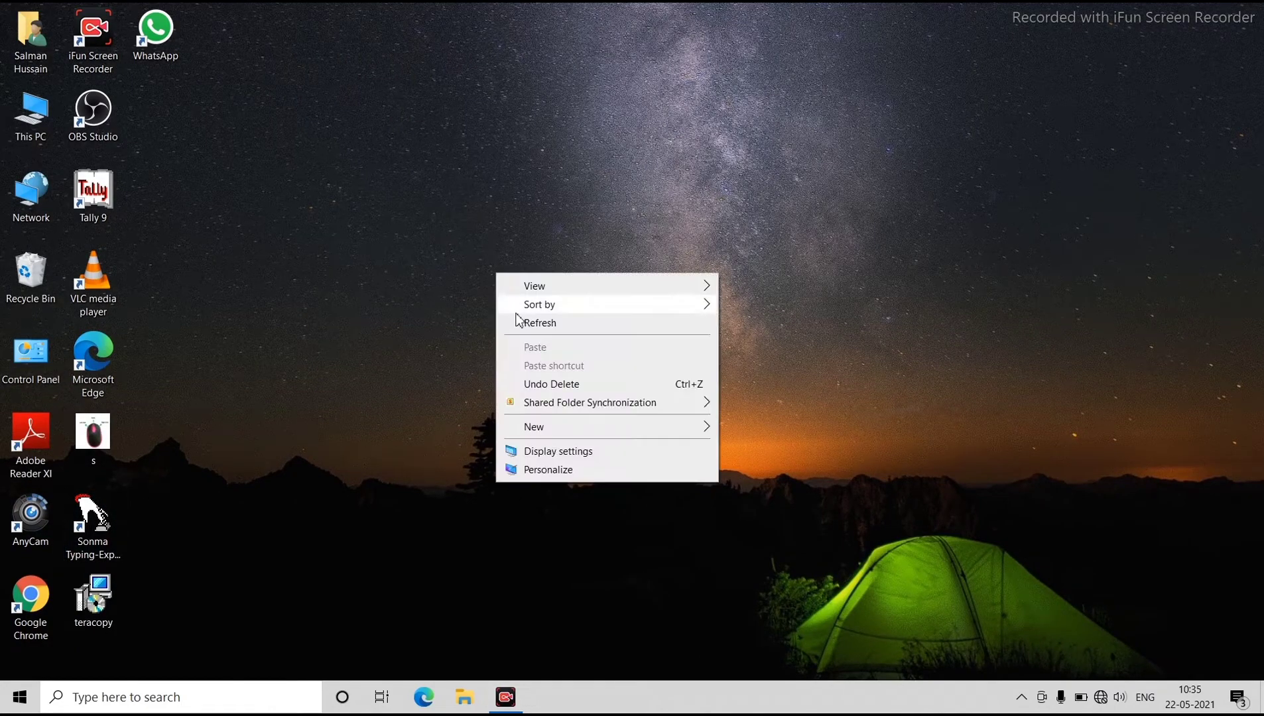
{"action": "left_click", "coordinate": [519, 322]}
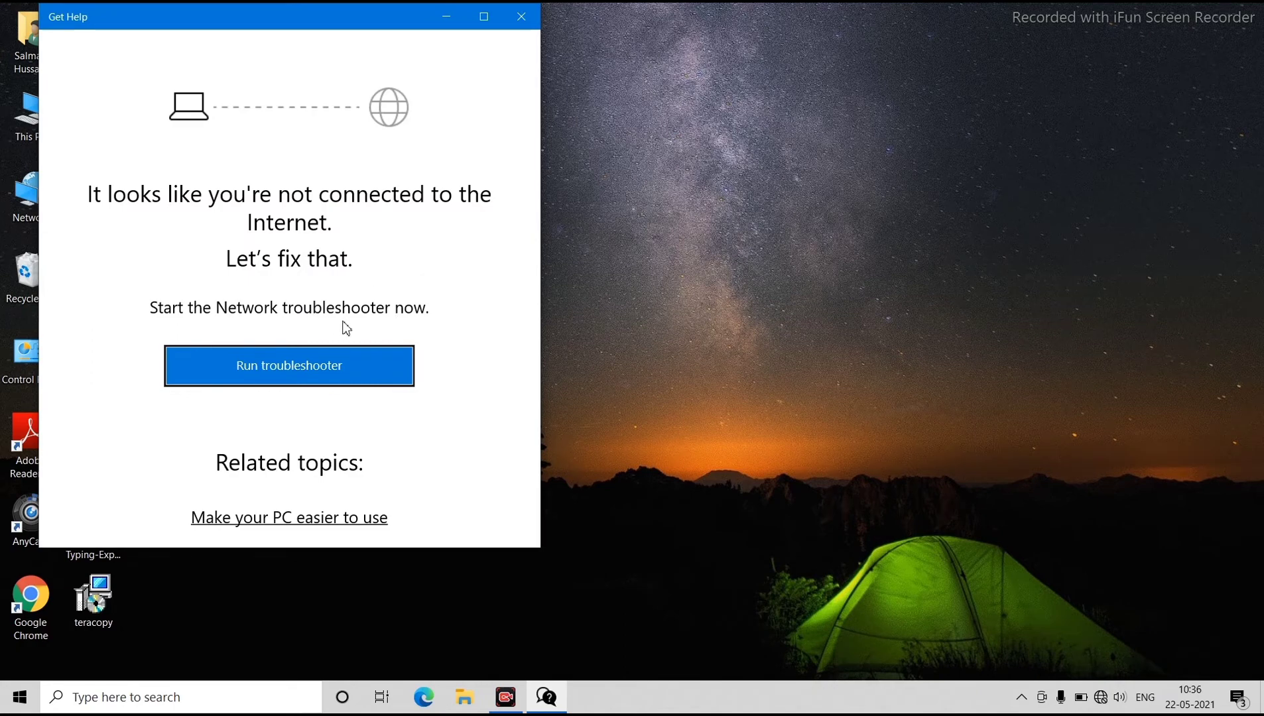
{"action": "left_click", "coordinate": [521, 27]}
{"action": "right_click", "coordinate": [499, 43]}
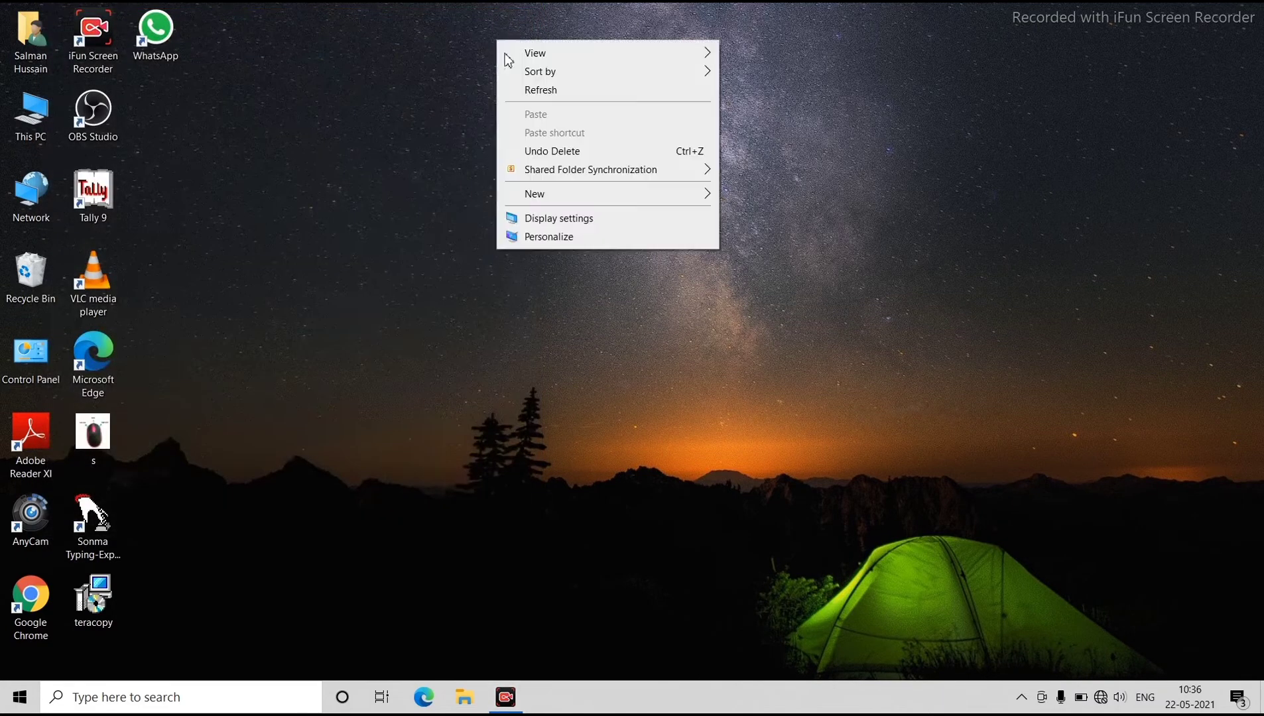
{"action": "left_click", "coordinate": [541, 90]}
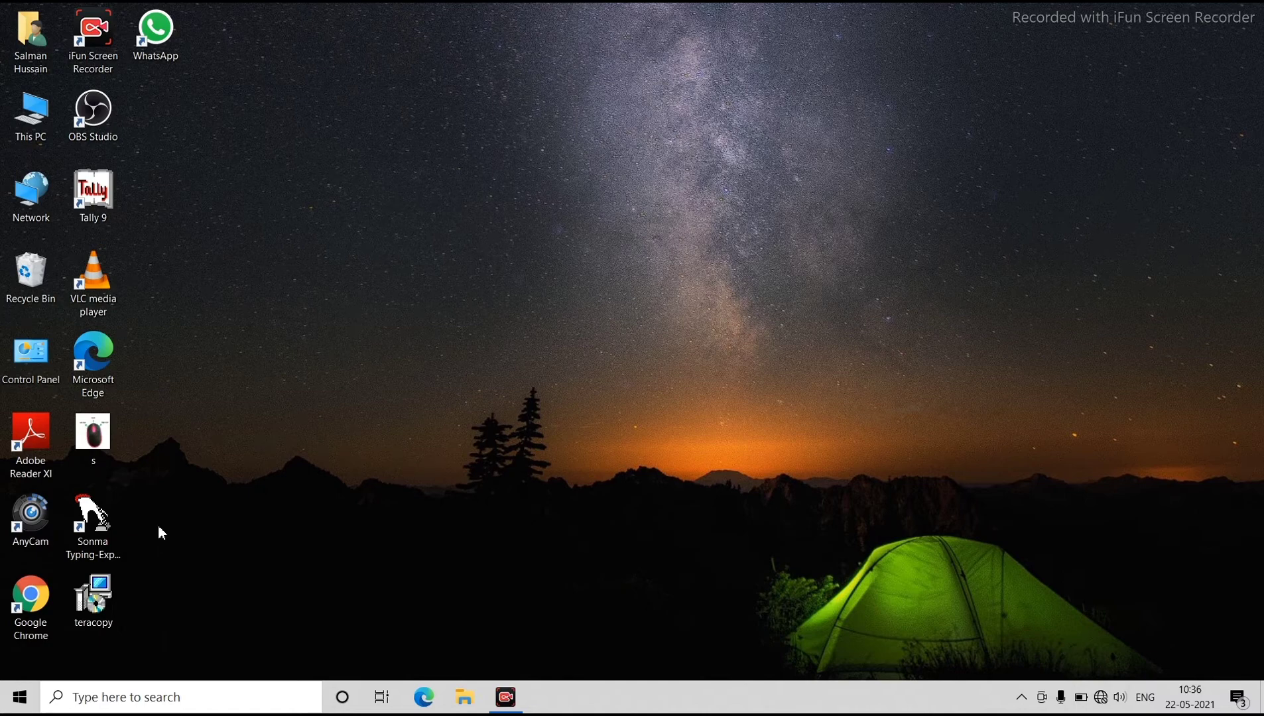
Create a new folder on the desktop through New > Folder
{"action": "right_click", "coordinate": [307, 240]}
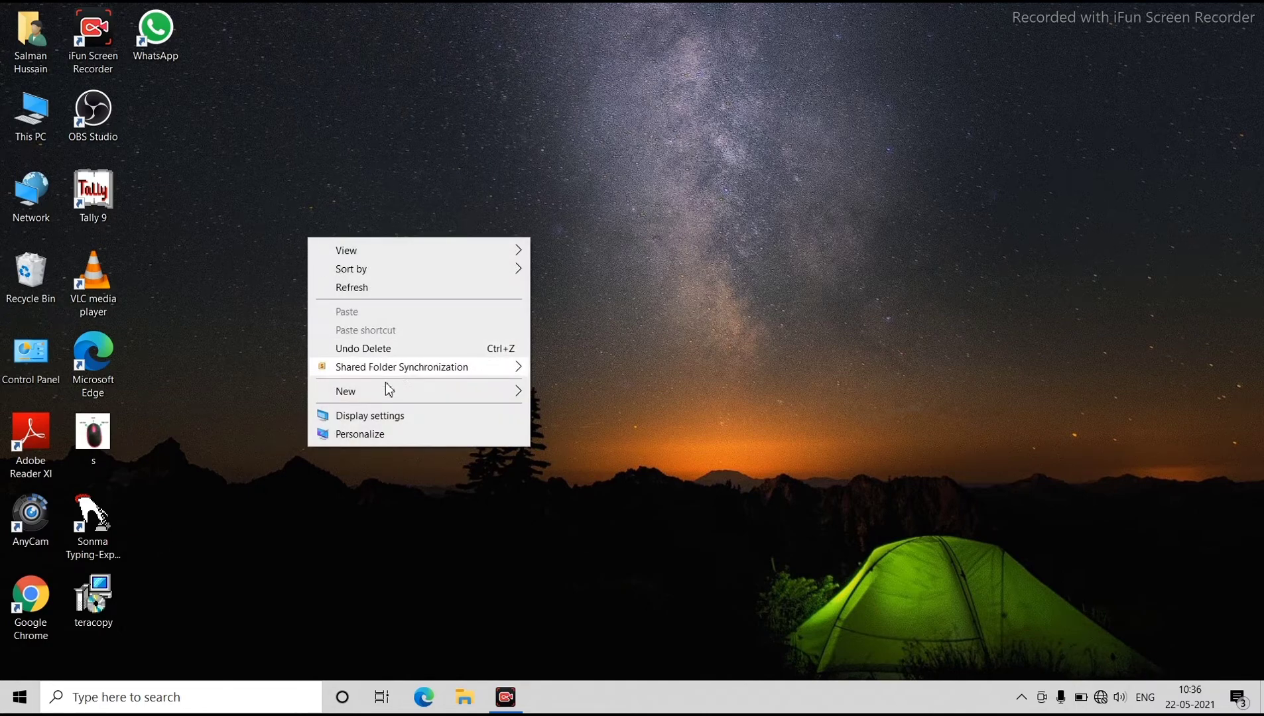
{"action": "mouse_move", "coordinate": [462, 398]}
{"action": "left_click", "coordinate": [561, 394]}
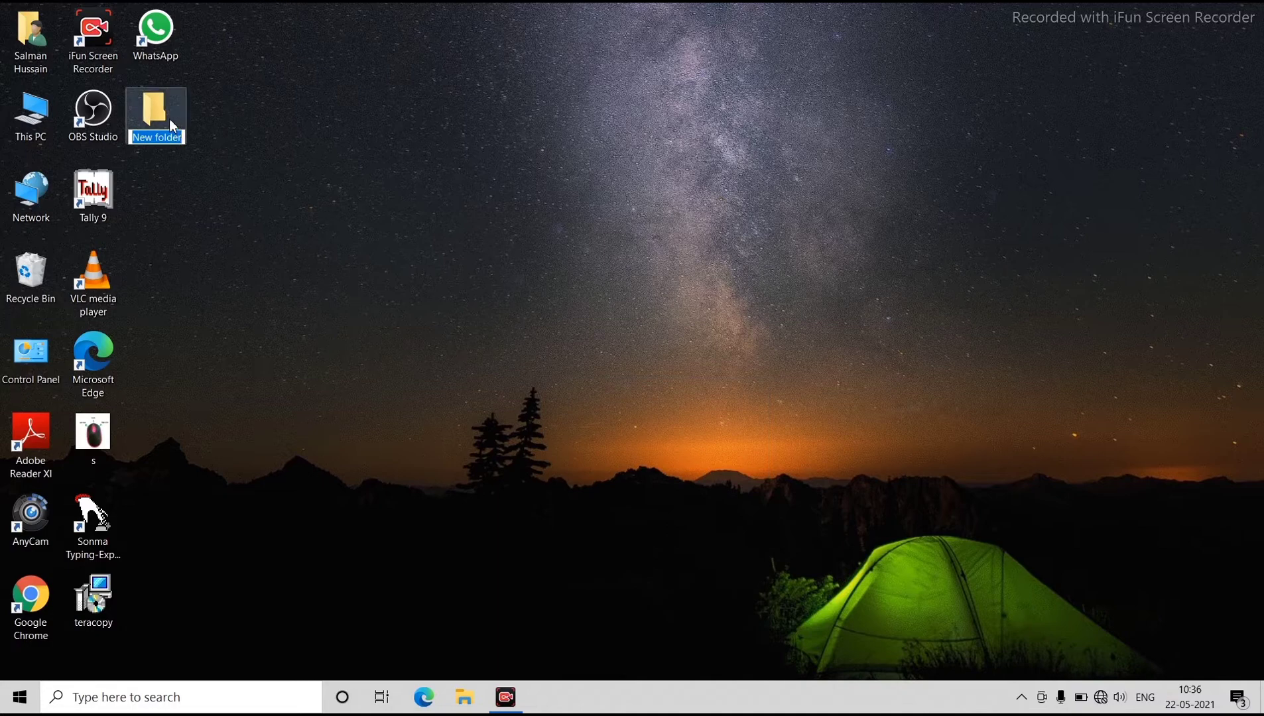
Keep the default name, refresh the desktop, then rename New folder to 'Man'
{"action": "key", "text": "Return"}
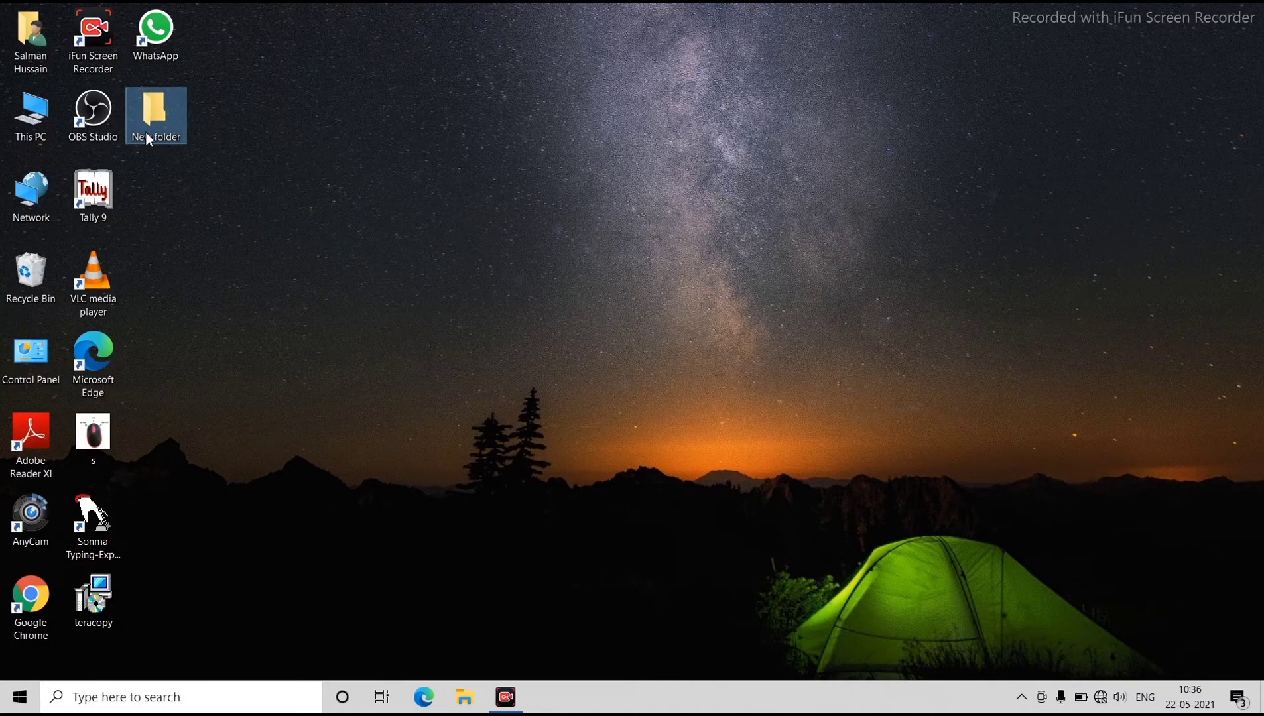
{"action": "right_click", "coordinate": [270, 142]}
{"action": "left_click", "coordinate": [312, 191]}
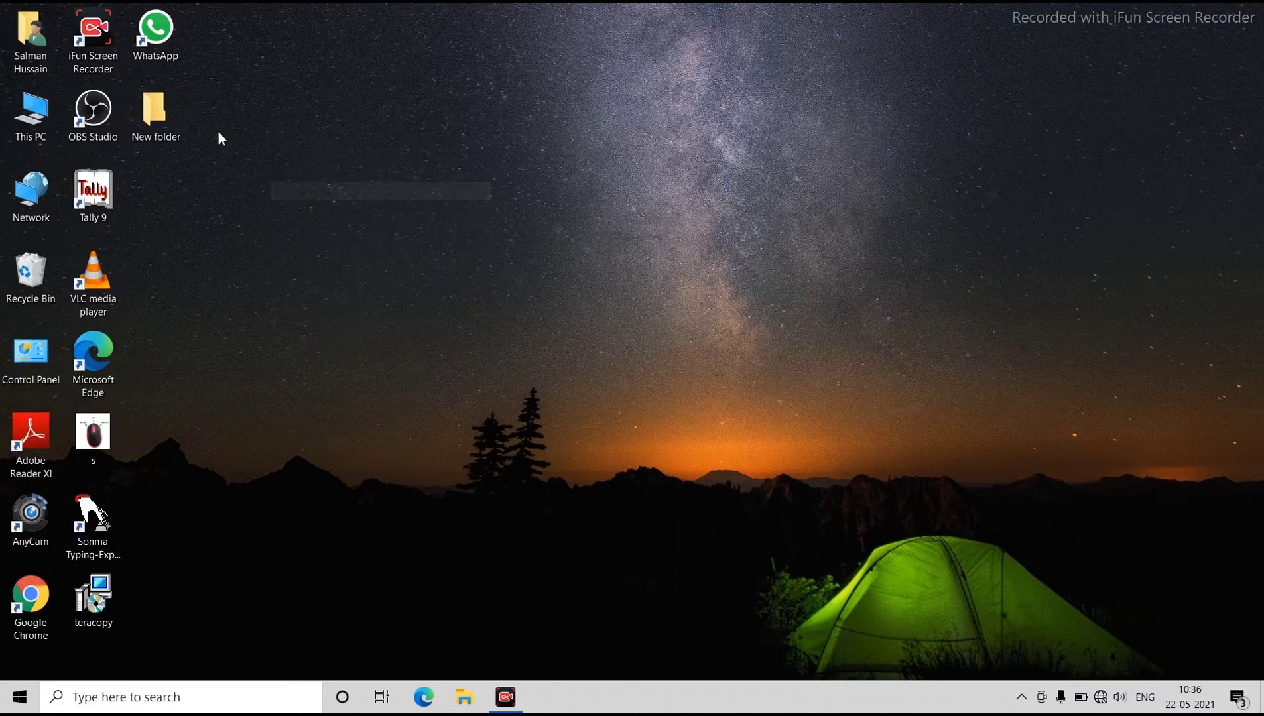
{"action": "mouse_move", "coordinate": [167, 126]}
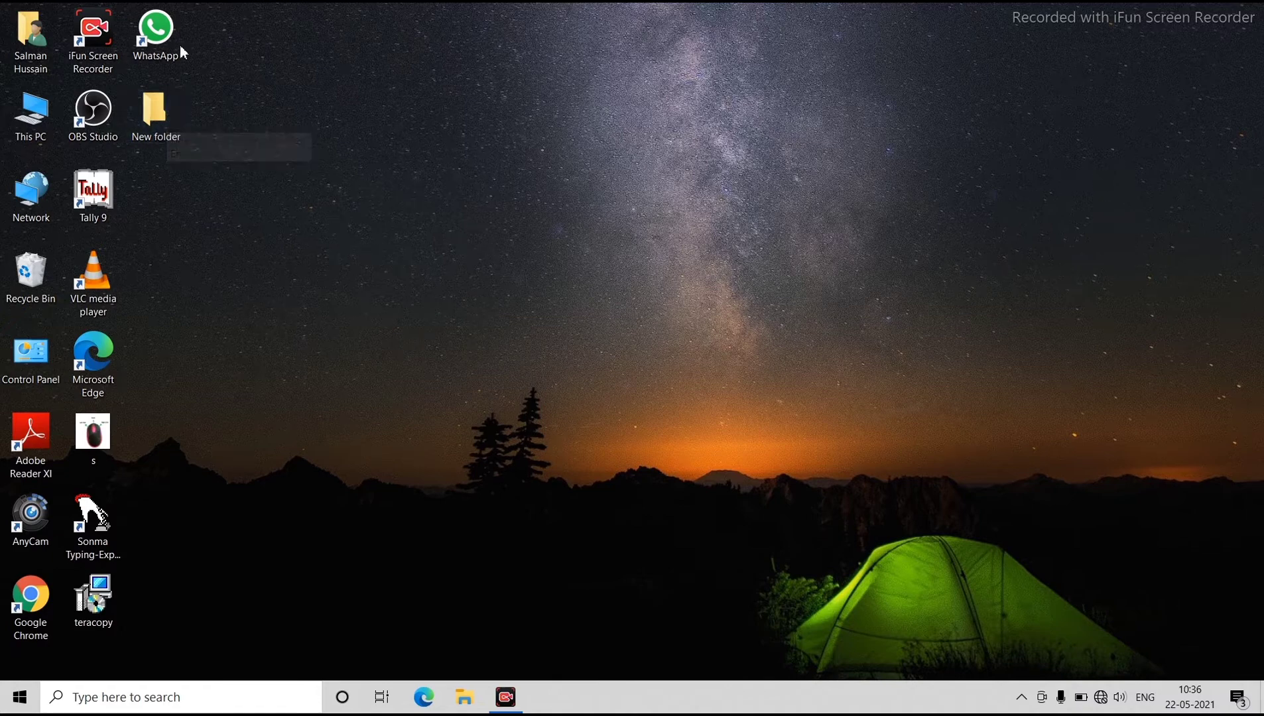
{"action": "right_click", "coordinate": [157, 117]}
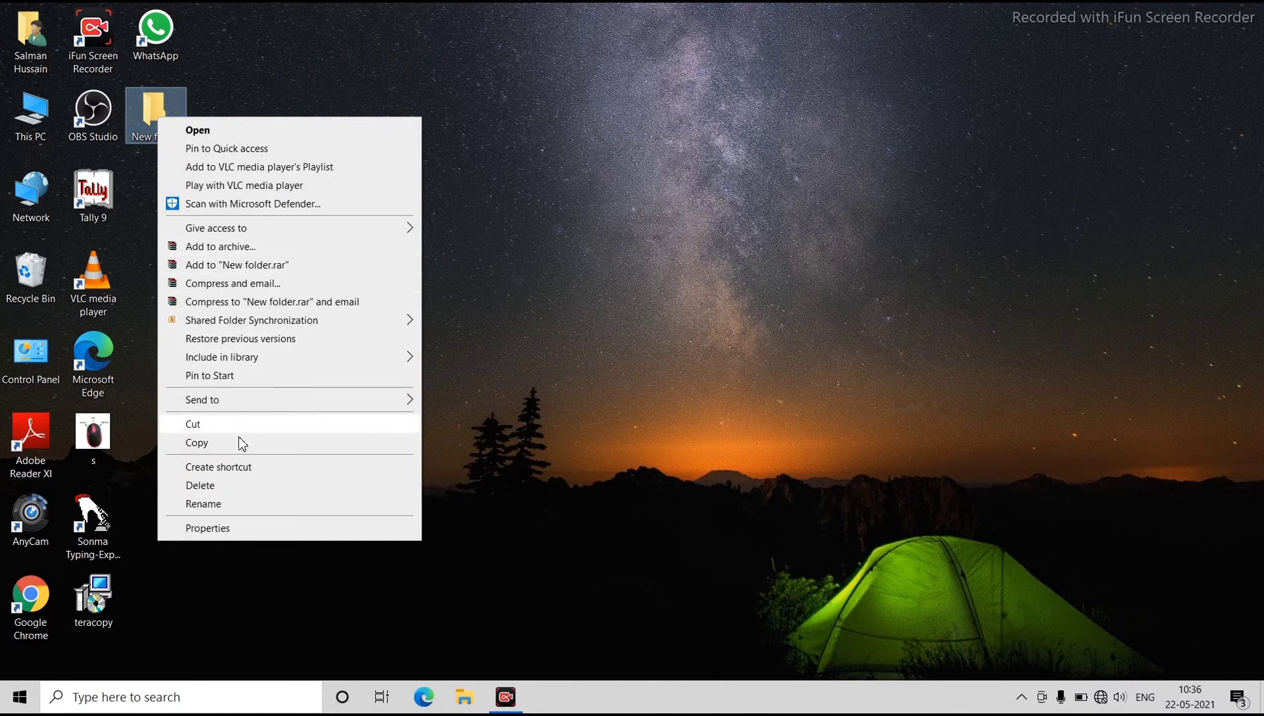
{"action": "left_click", "coordinate": [229, 506]}
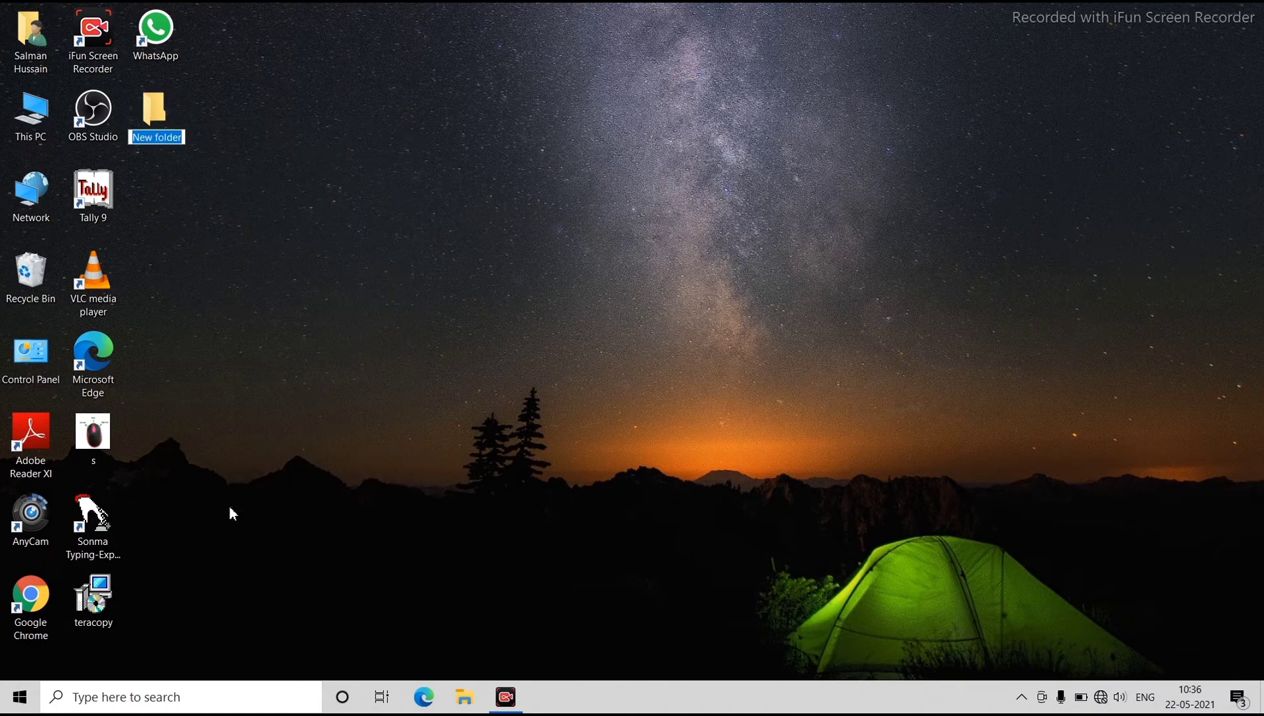
{"action": "type", "text": "Man"}
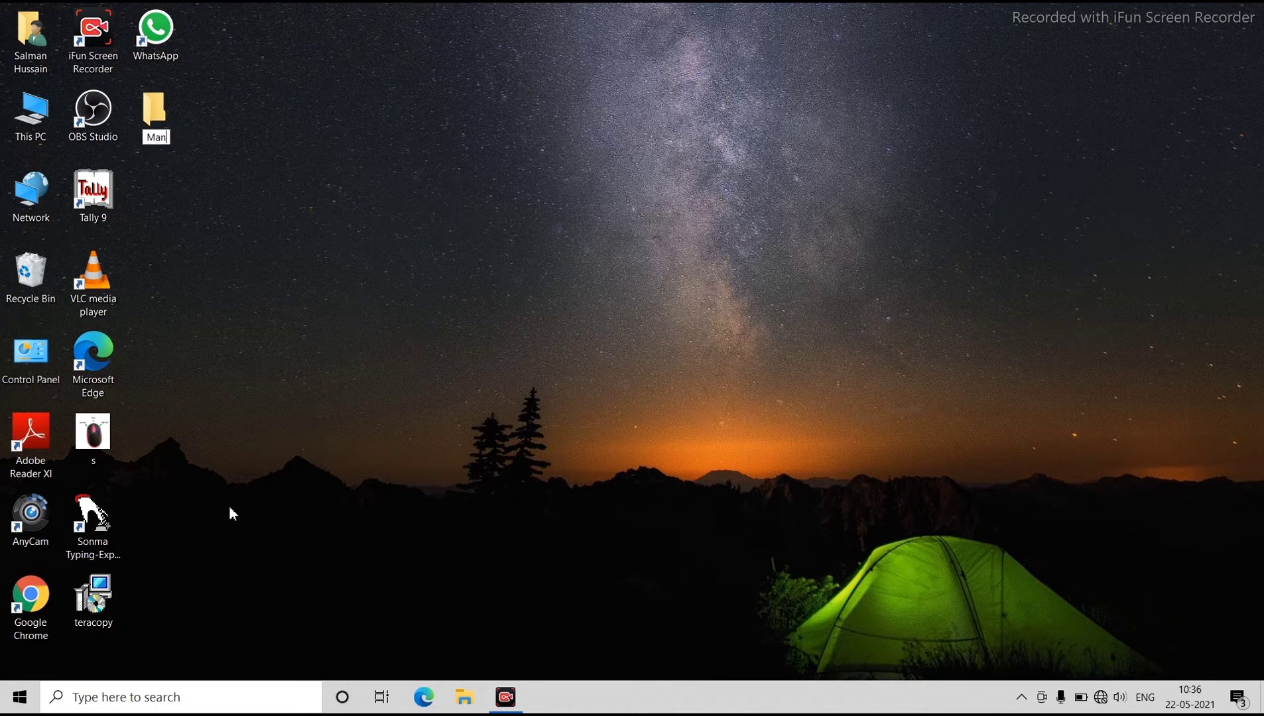
{"action": "key", "text": "Return"}
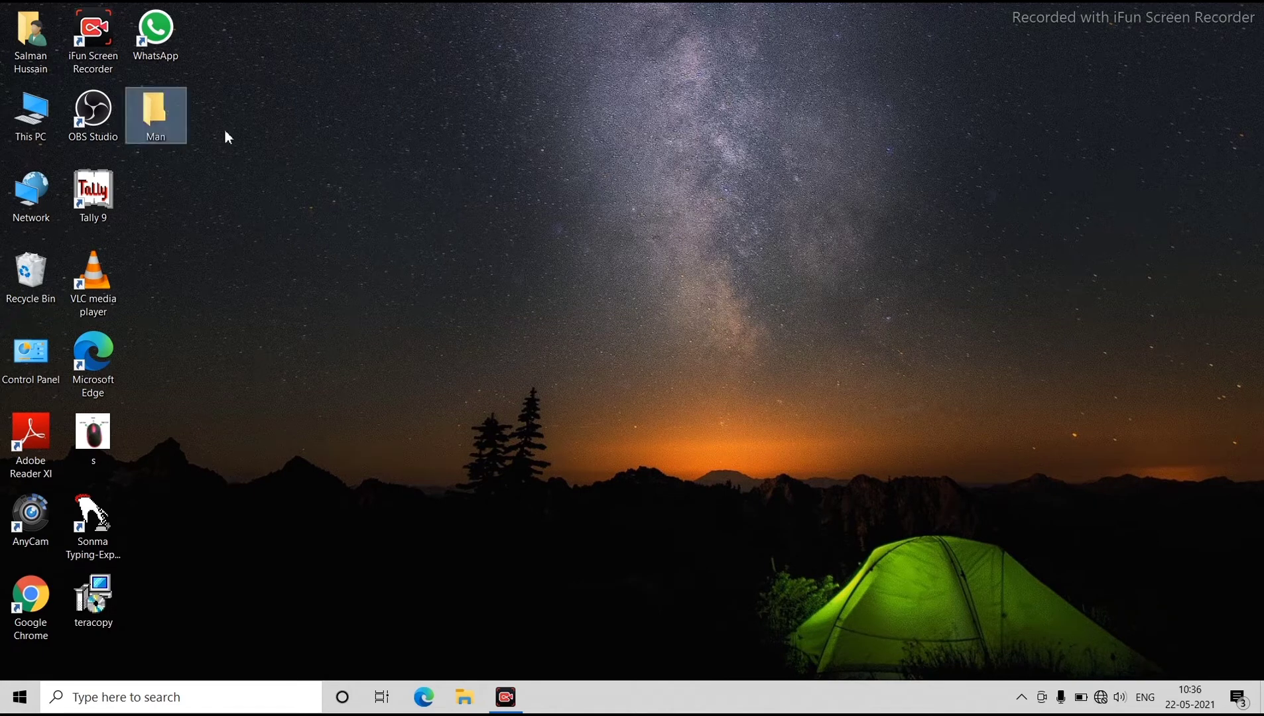
Rename the Man folder to 'Apple' and dismiss its shortcut menu
{"action": "right_click", "coordinate": [159, 117]}
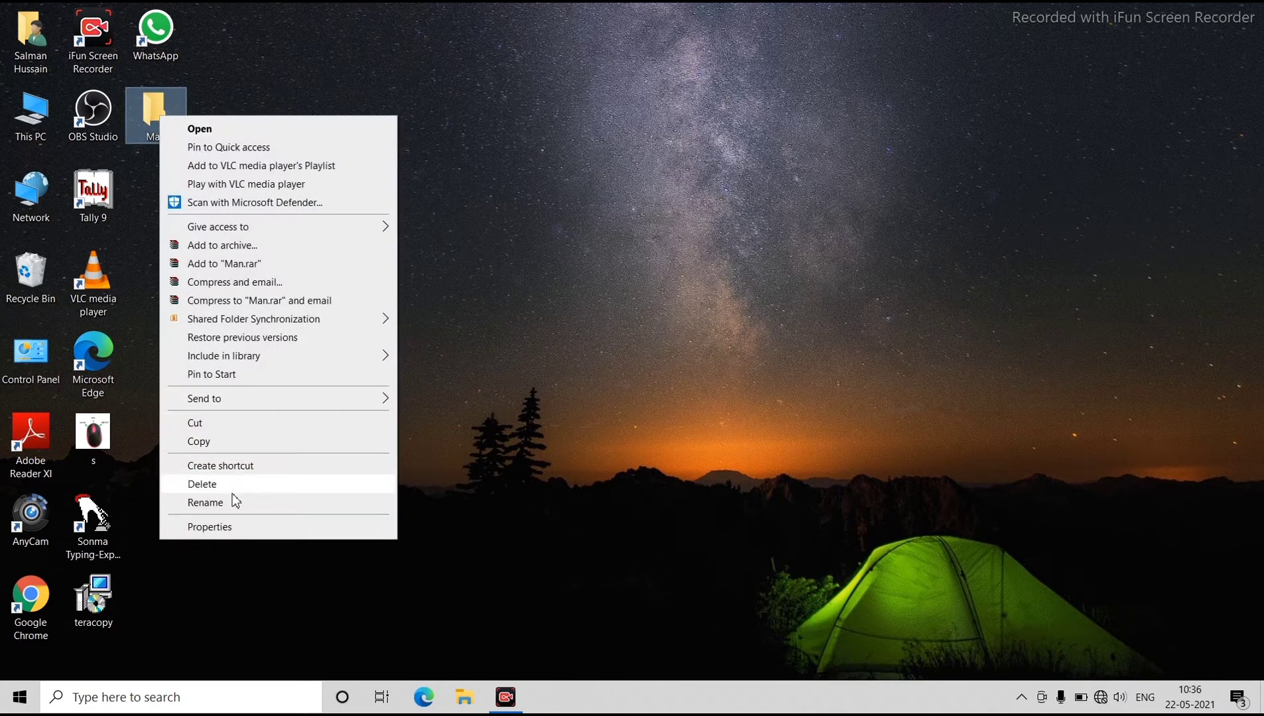
{"action": "left_click", "coordinate": [206, 503]}
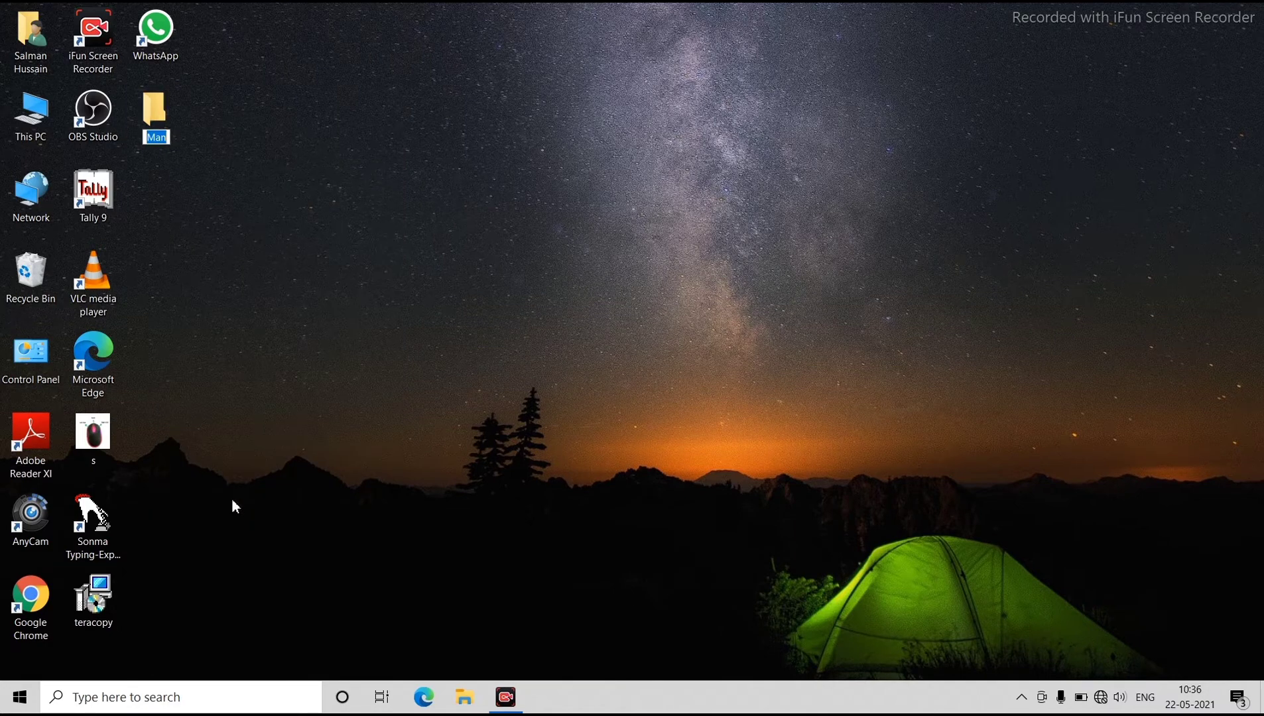
{"action": "type", "text": "Apple"}
{"action": "key", "text": "Return"}
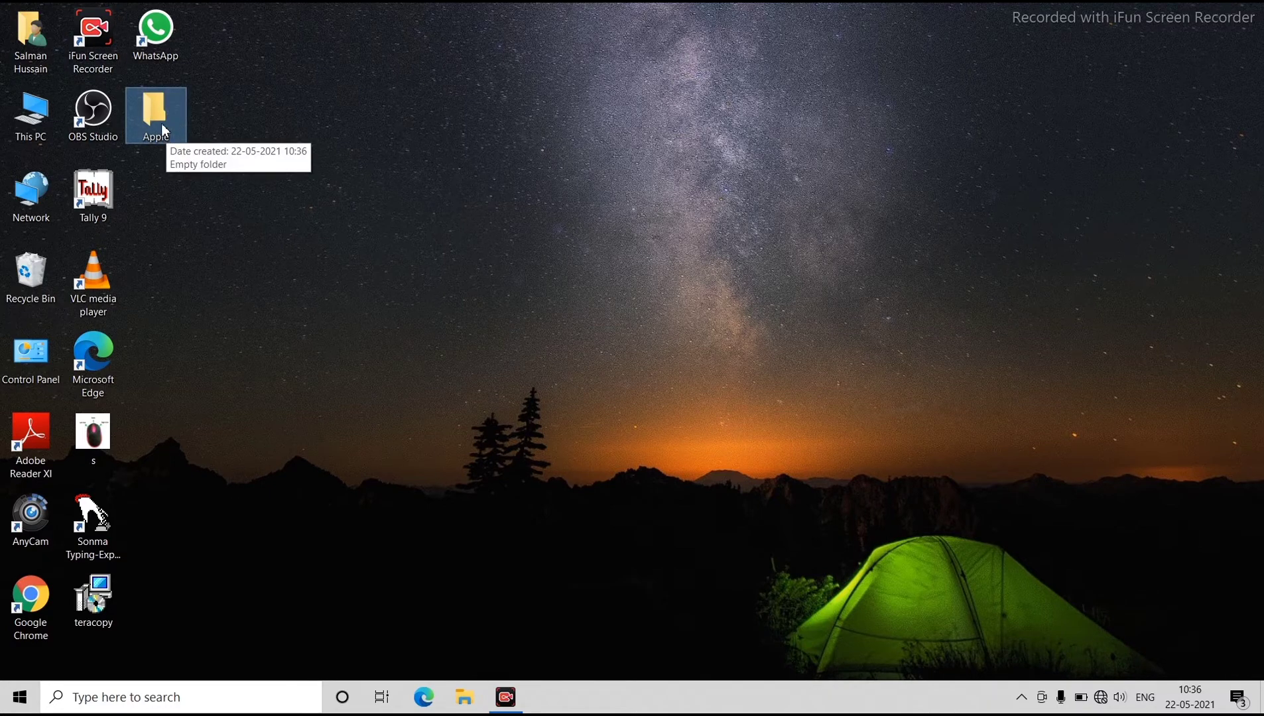
{"action": "right_click", "coordinate": [161, 124]}
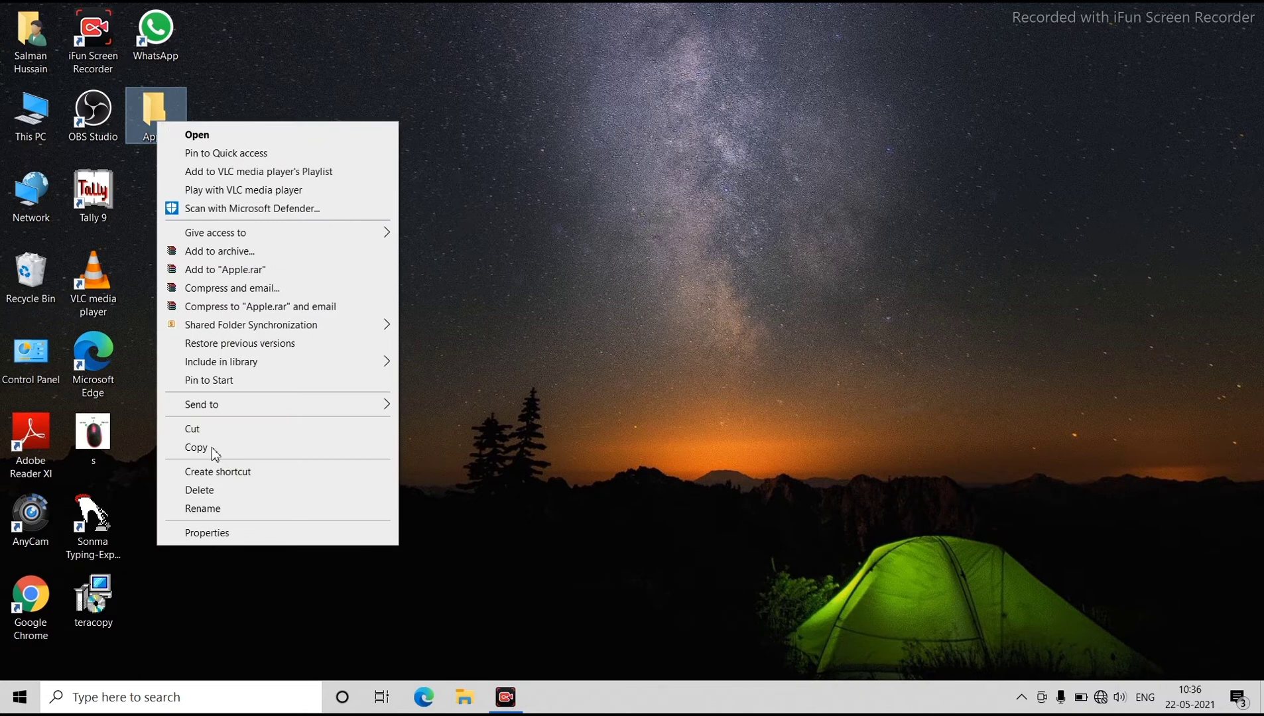
{"action": "left_click", "coordinate": [684, 410]}
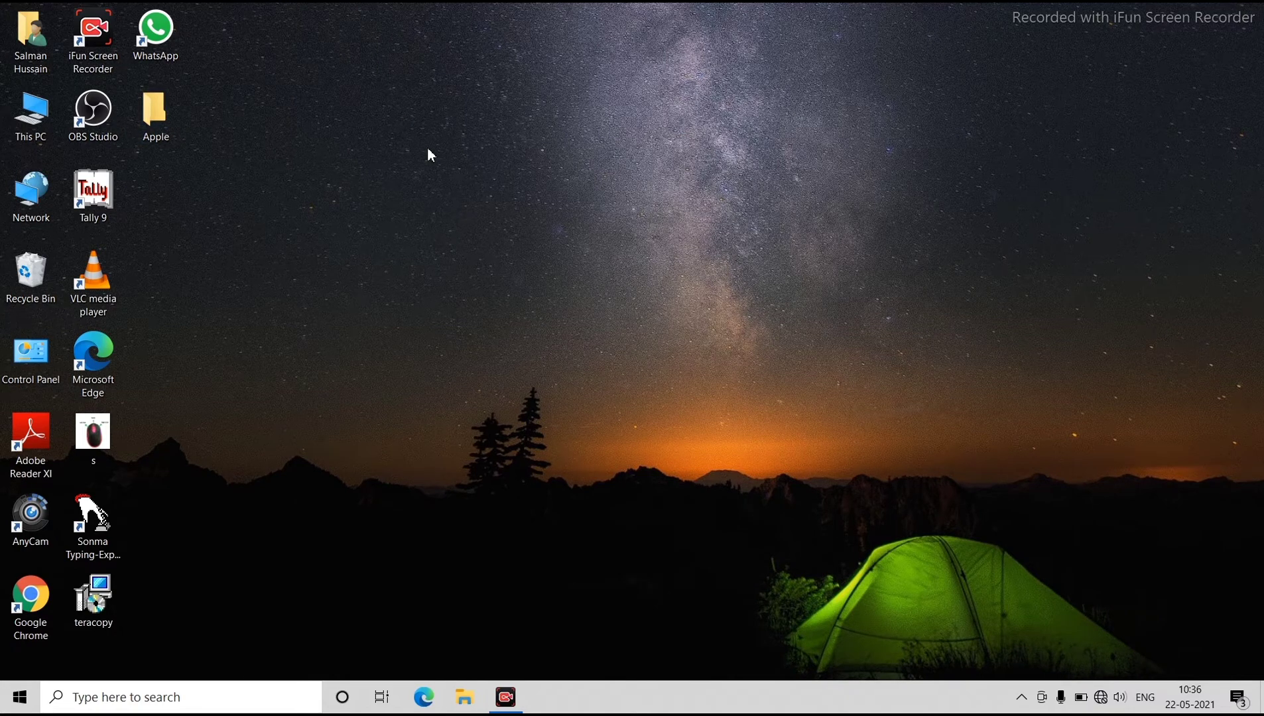
{"action": "key", "text": "Left"}
{"action": "key", "text": "Left"}
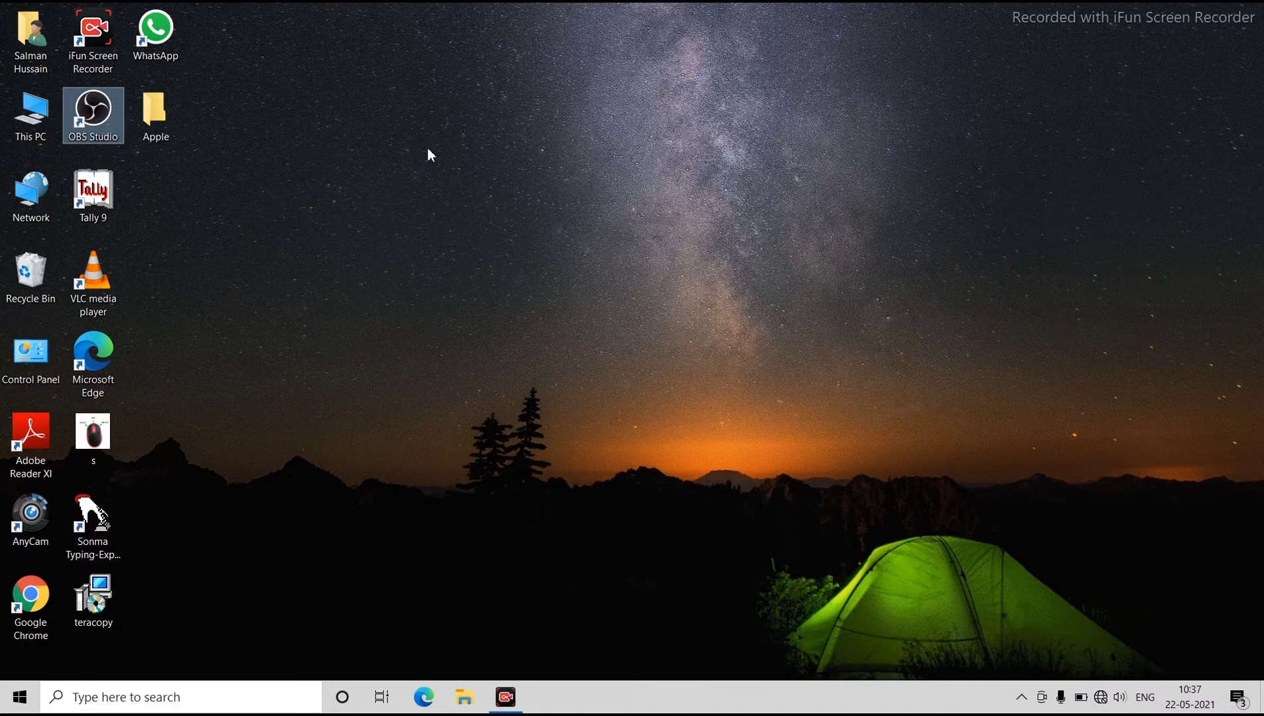
{"action": "key", "text": "Up"}
{"action": "key", "text": "Right"}
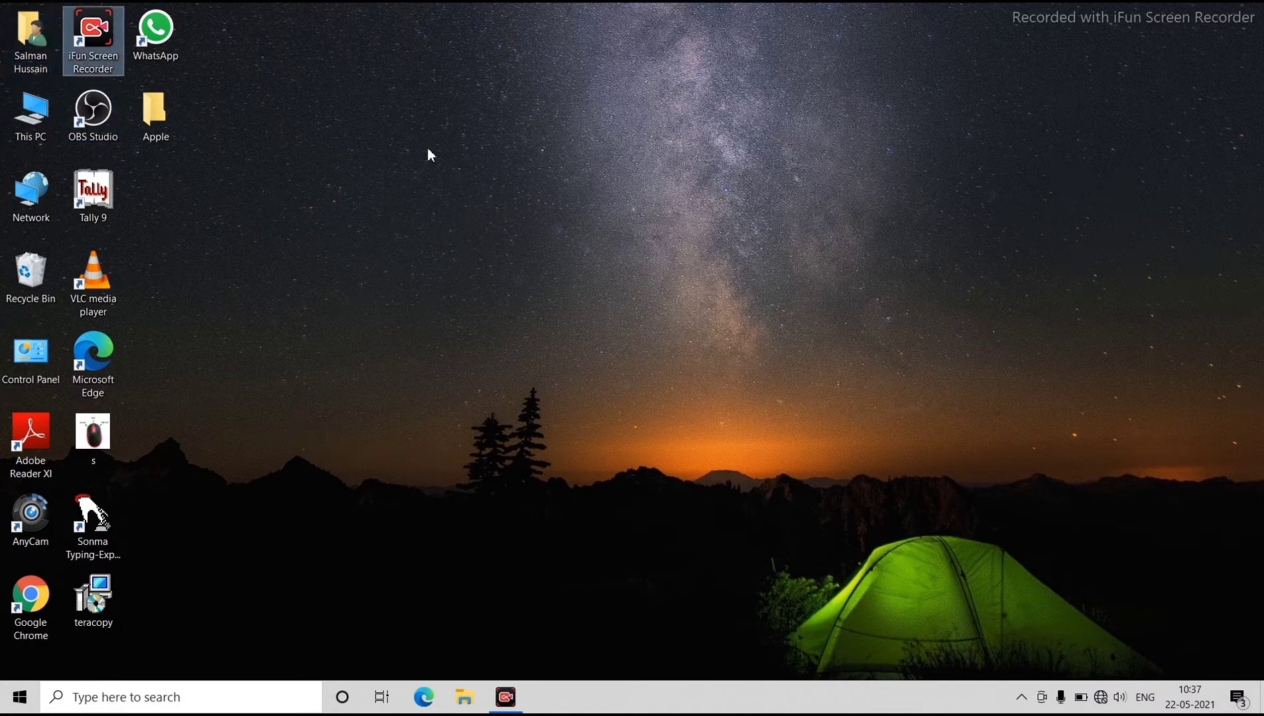
{"action": "key", "text": "Left"}
{"action": "key", "text": "Down"}
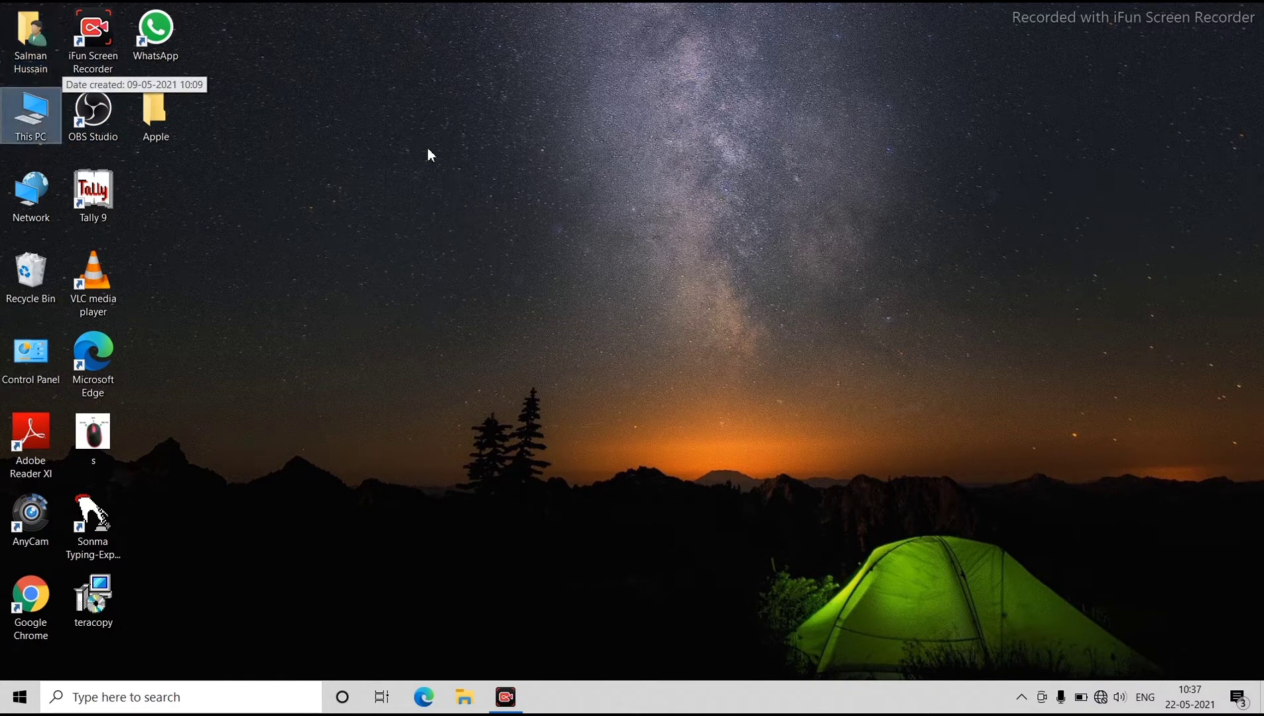
{"action": "key", "text": "Up"}
{"action": "key", "text": "Right"}
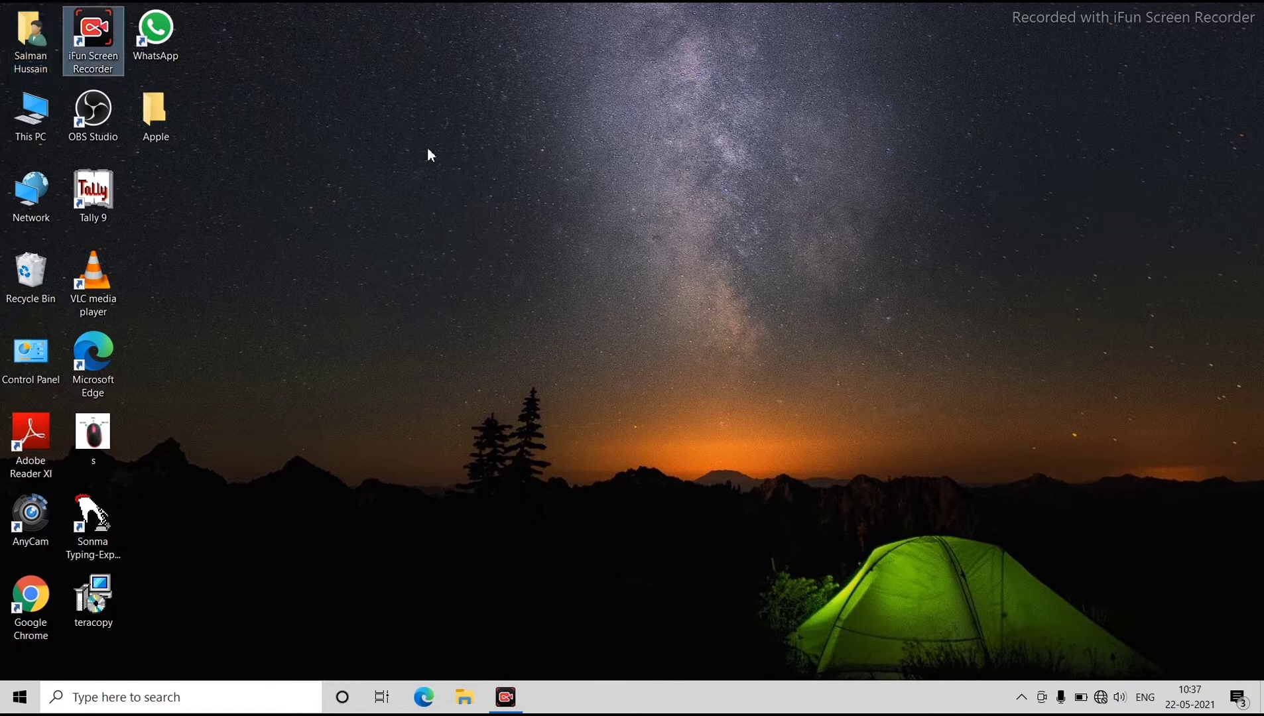
{"action": "key", "text": "Right"}
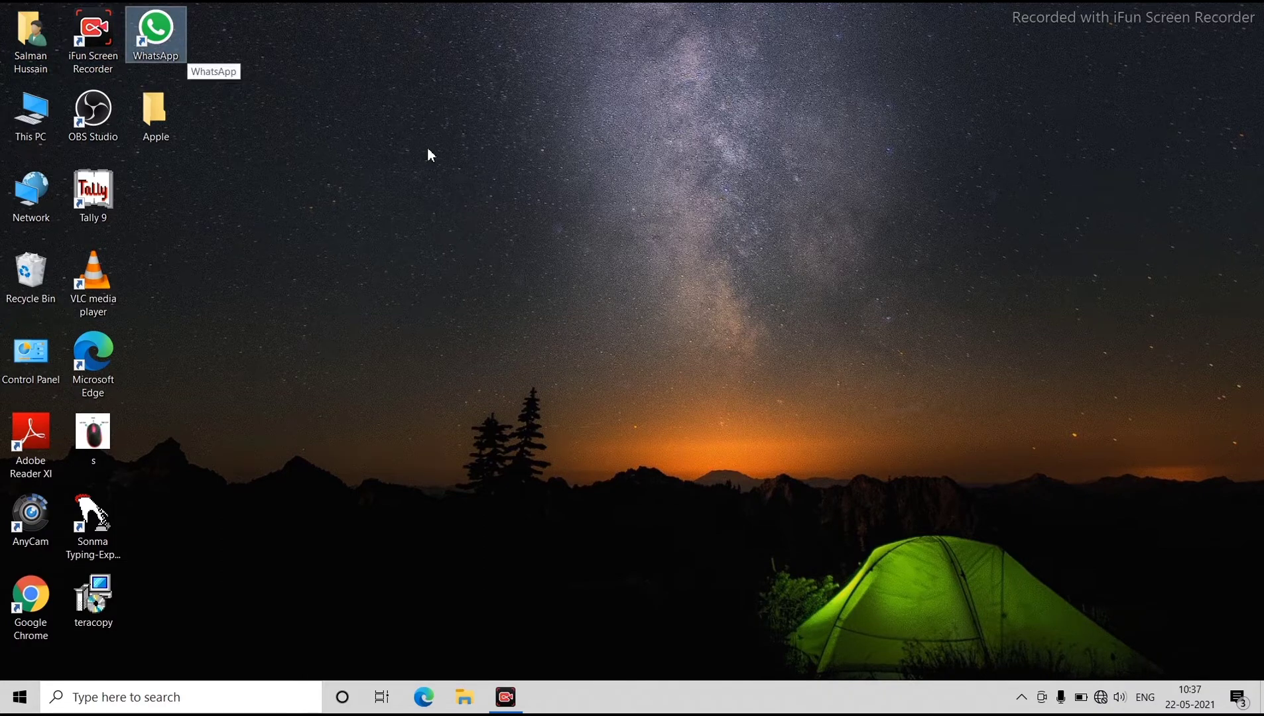
{"action": "key", "text": "Down"}
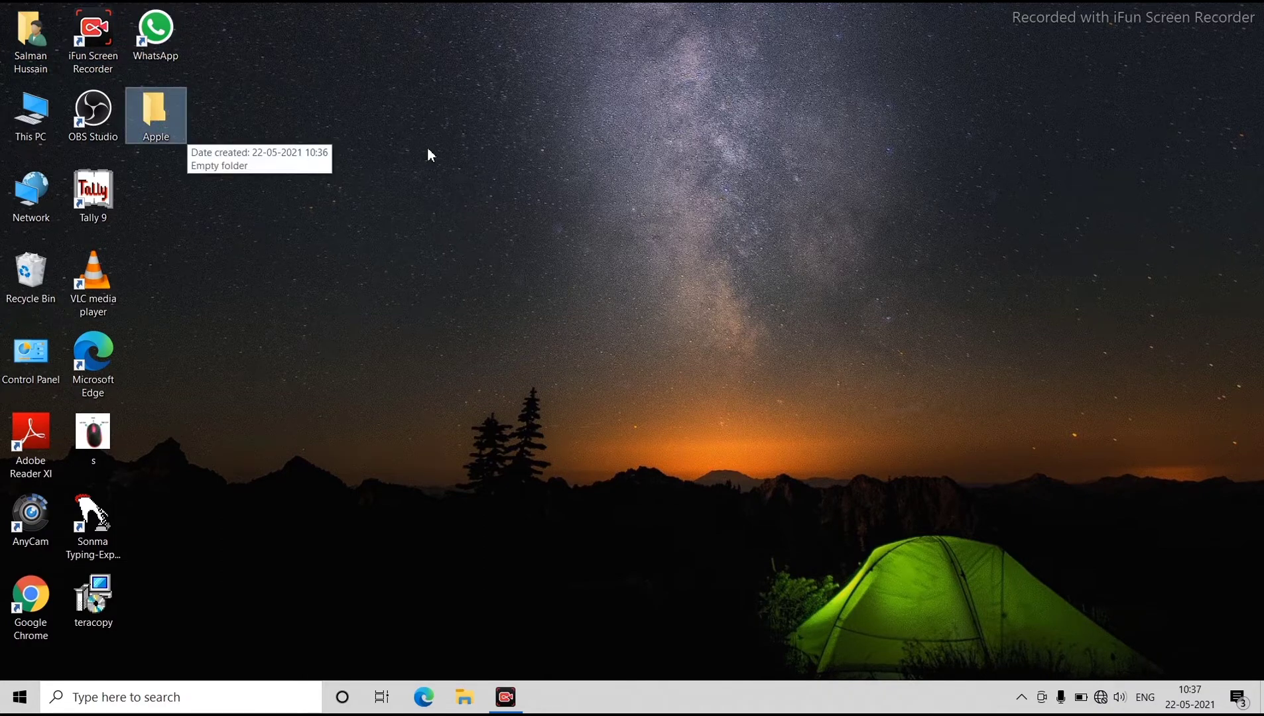
{"action": "key", "text": "F2"}
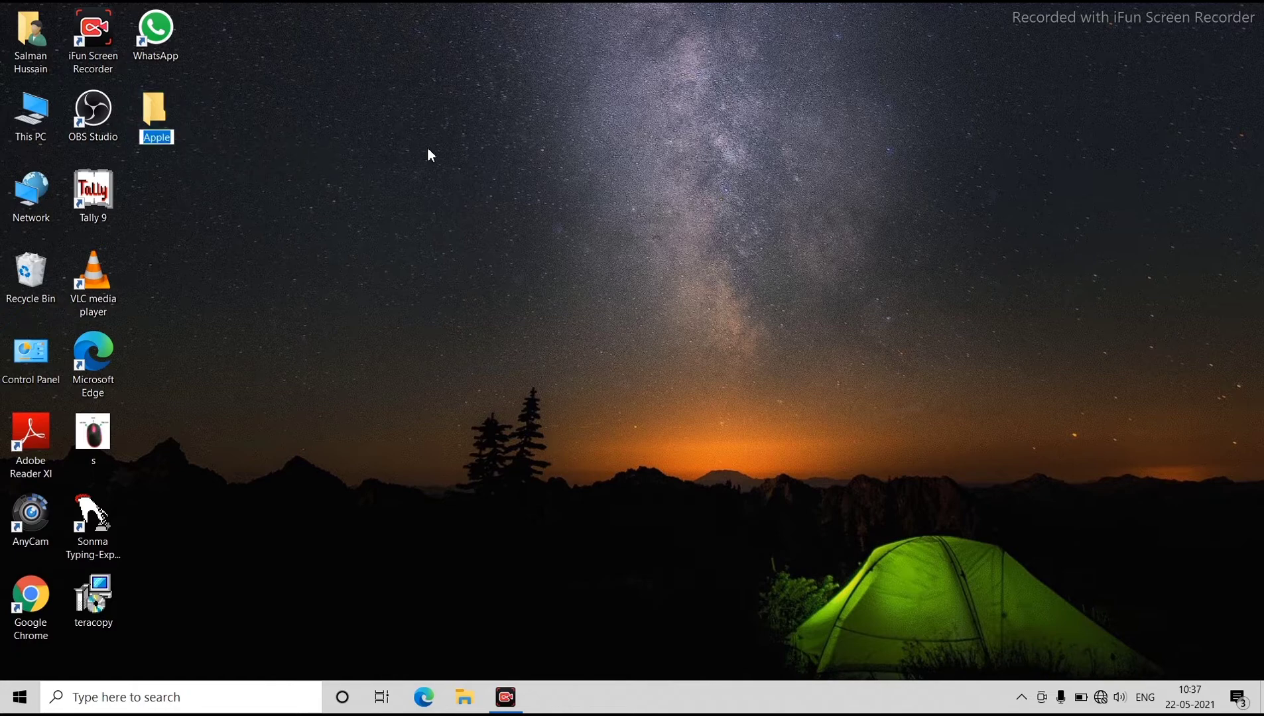
{"action": "type", "text": "Salman"}
{"action": "key", "text": "Return"}
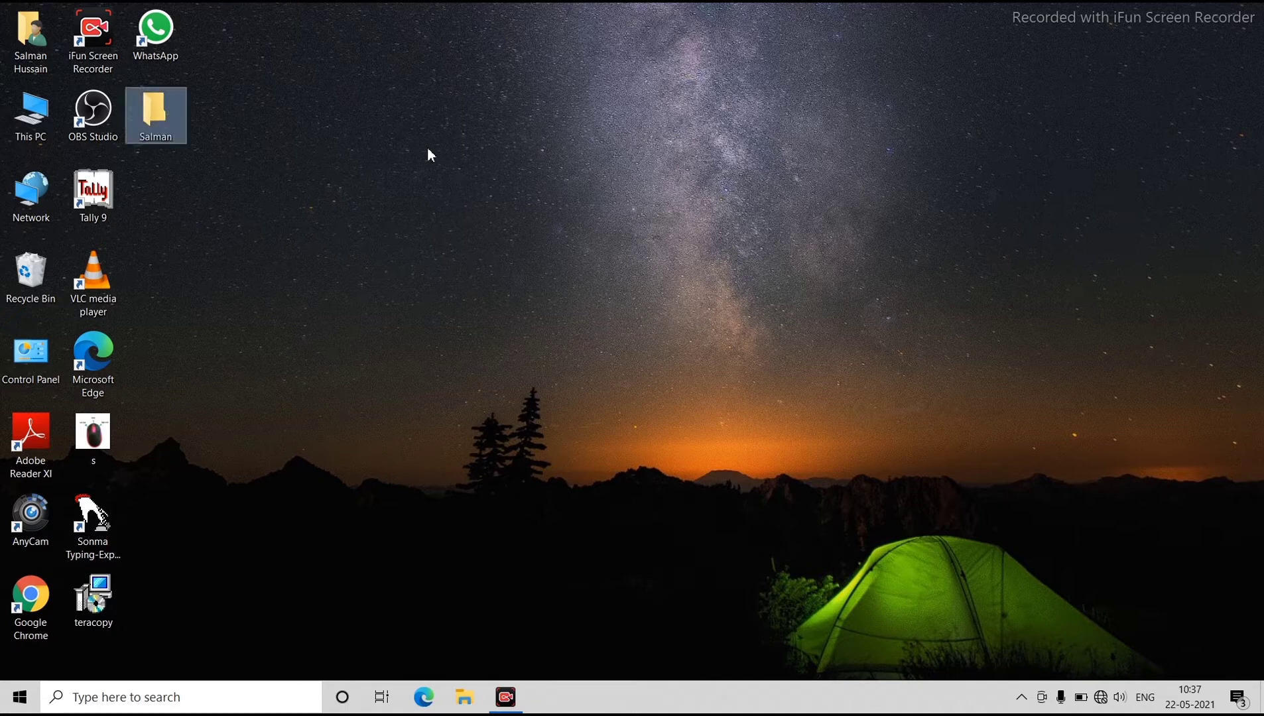
{"action": "key", "text": "F2"}
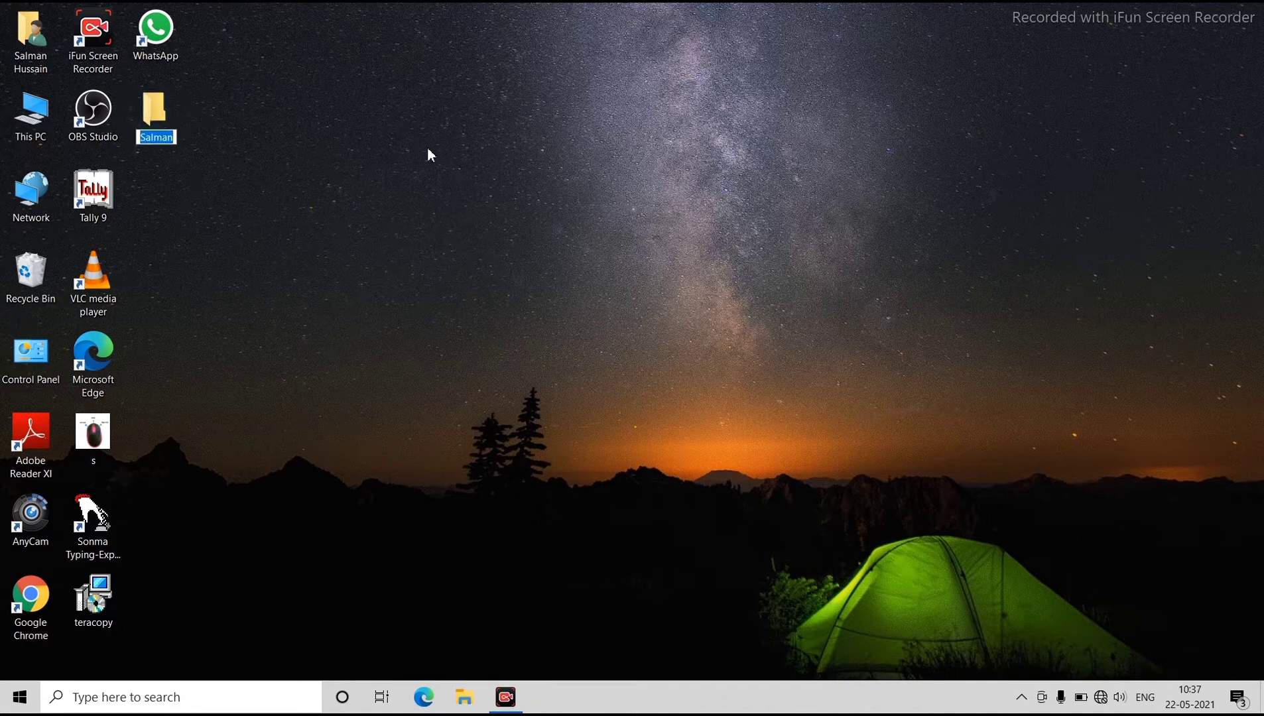
{"action": "type", "text": "Man"}
{"action": "key", "text": "Return"}
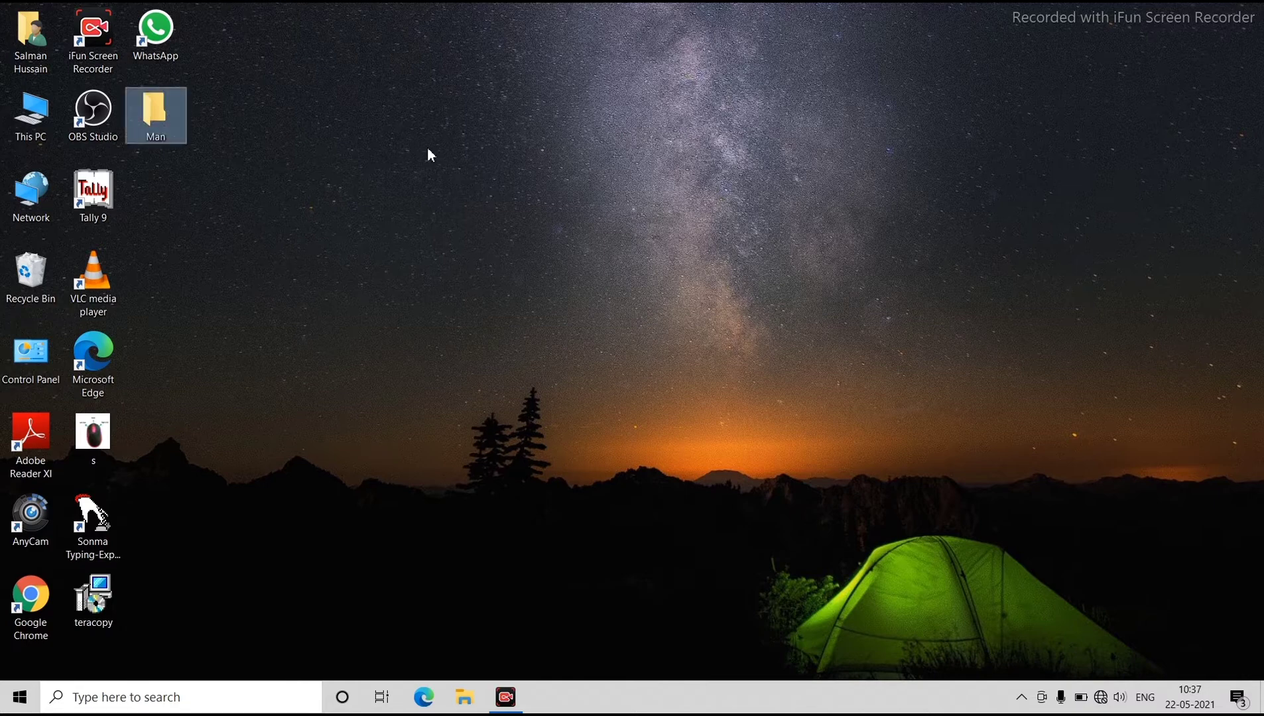
{"action": "right_click", "coordinate": [434, 124]}
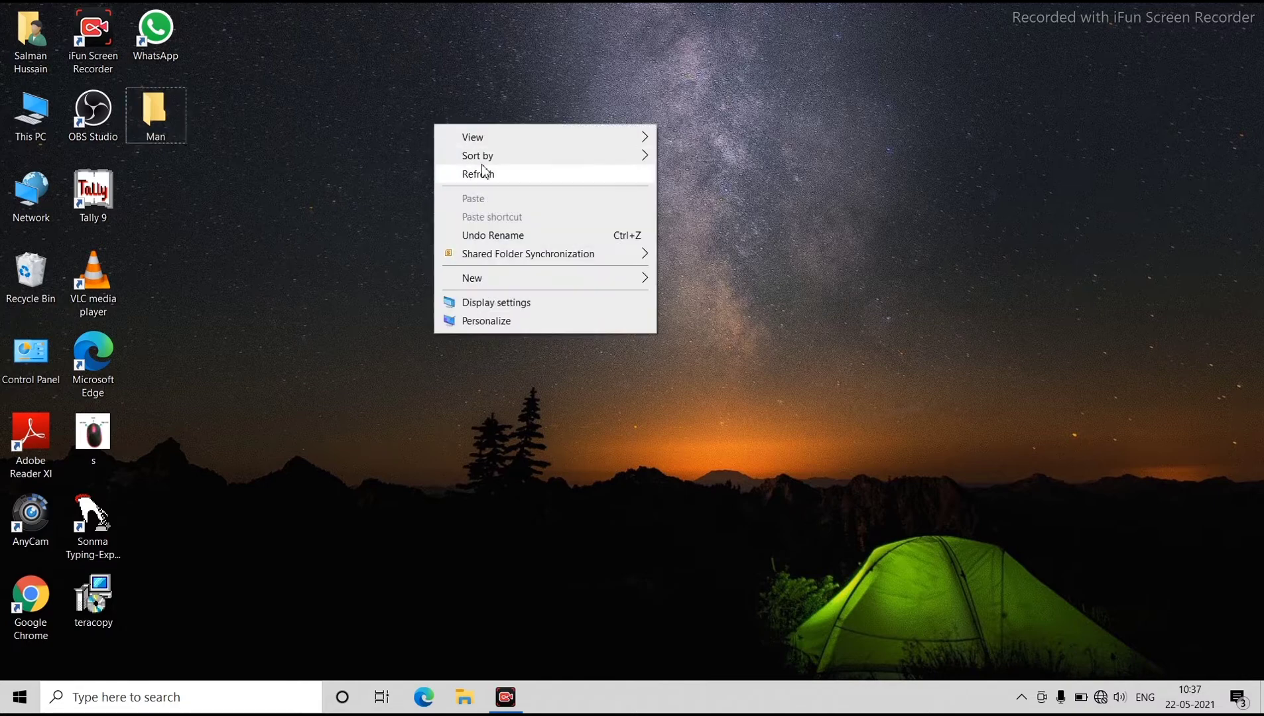
{"action": "left_click", "coordinate": [477, 174]}
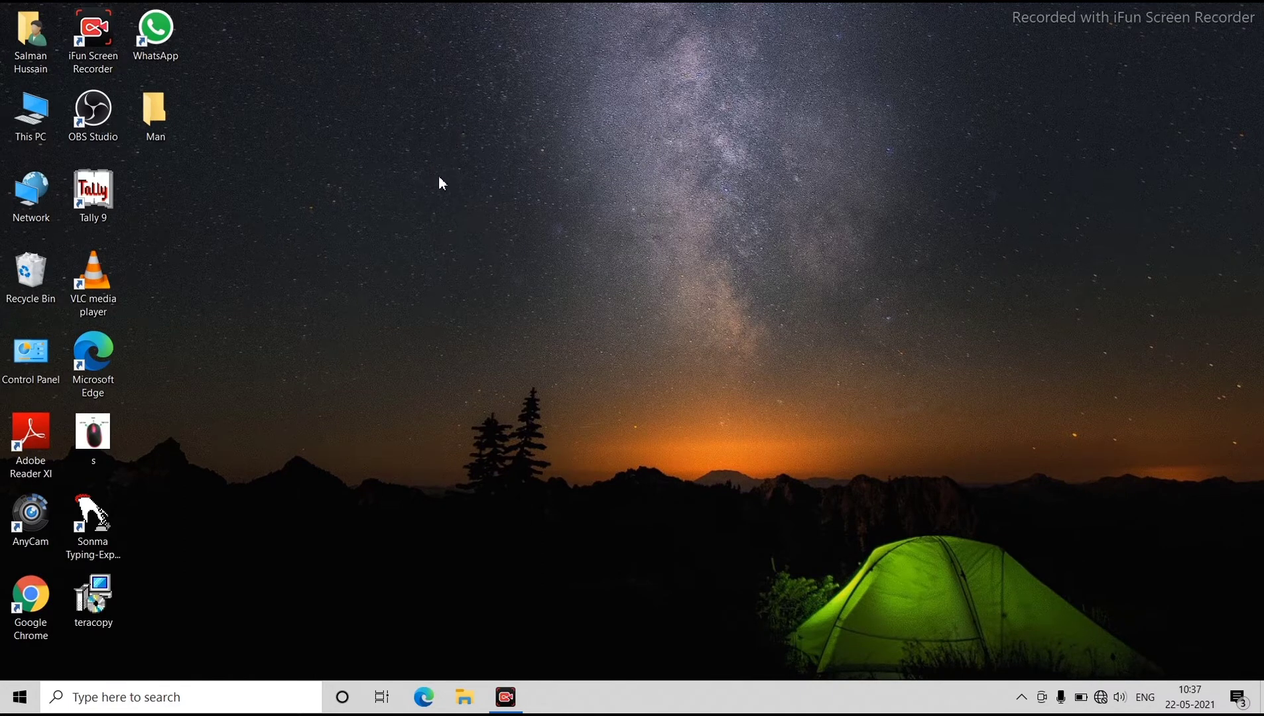
Open This PC, visit Documents and close it, then reopen This PC and refresh its view
{"action": "double_click", "coordinate": [40, 127]}
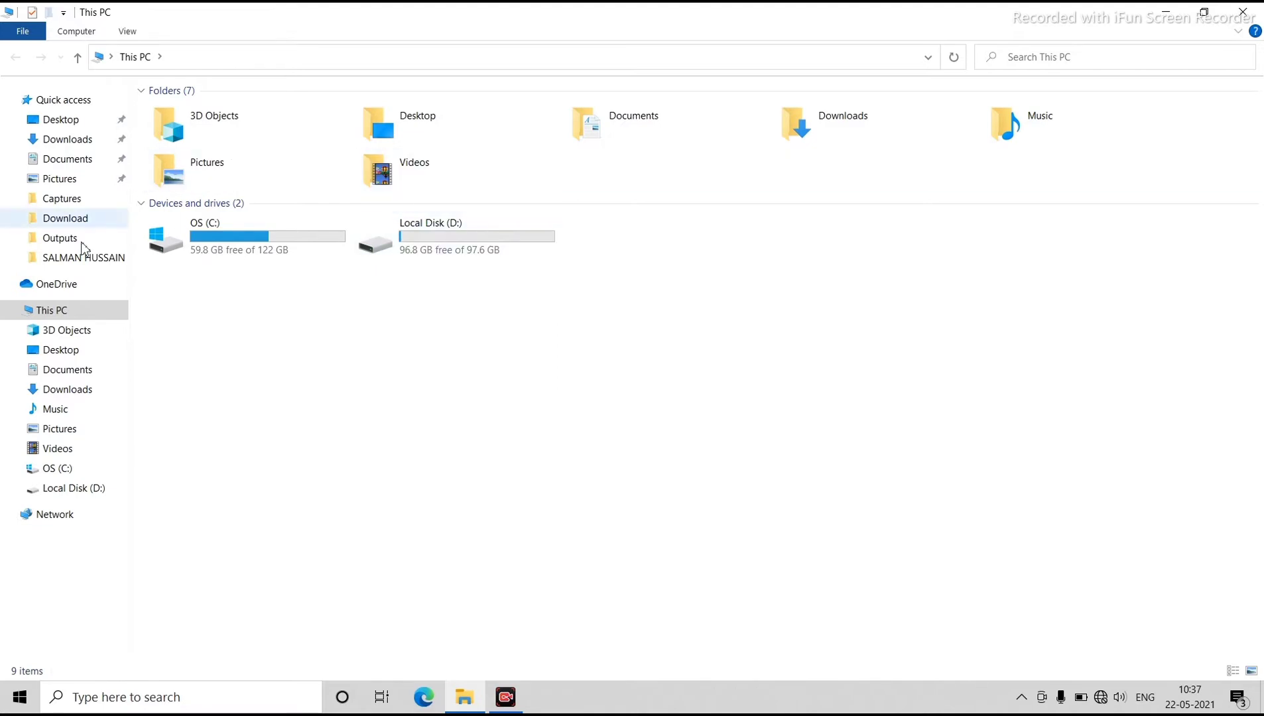
{"action": "left_click", "coordinate": [53, 160]}
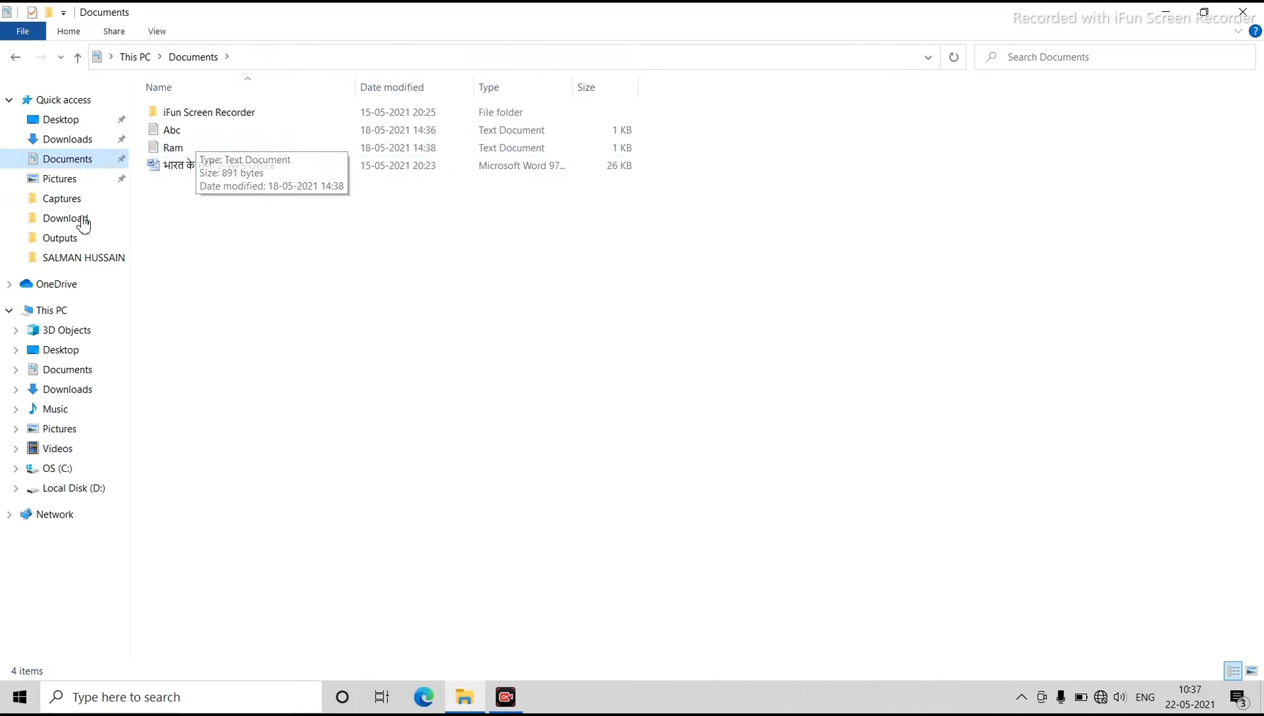
{"action": "left_click", "coordinate": [1244, 12]}
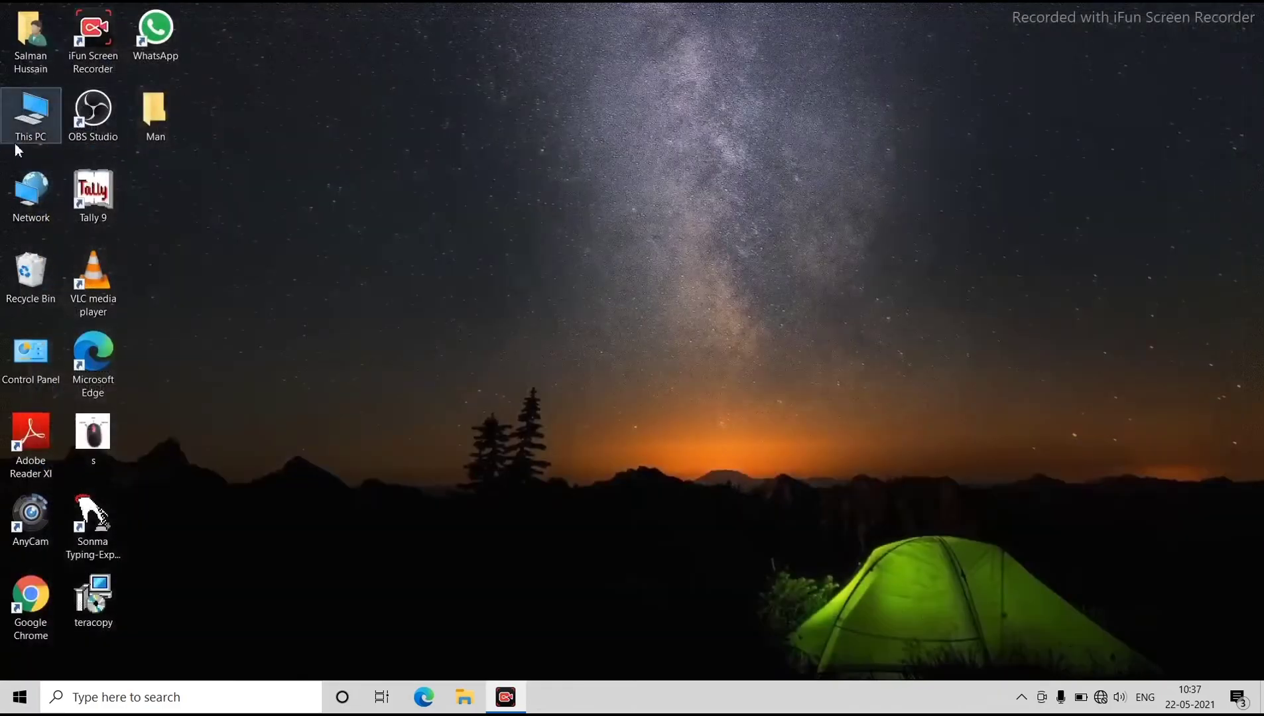
{"action": "double_click", "coordinate": [32, 125]}
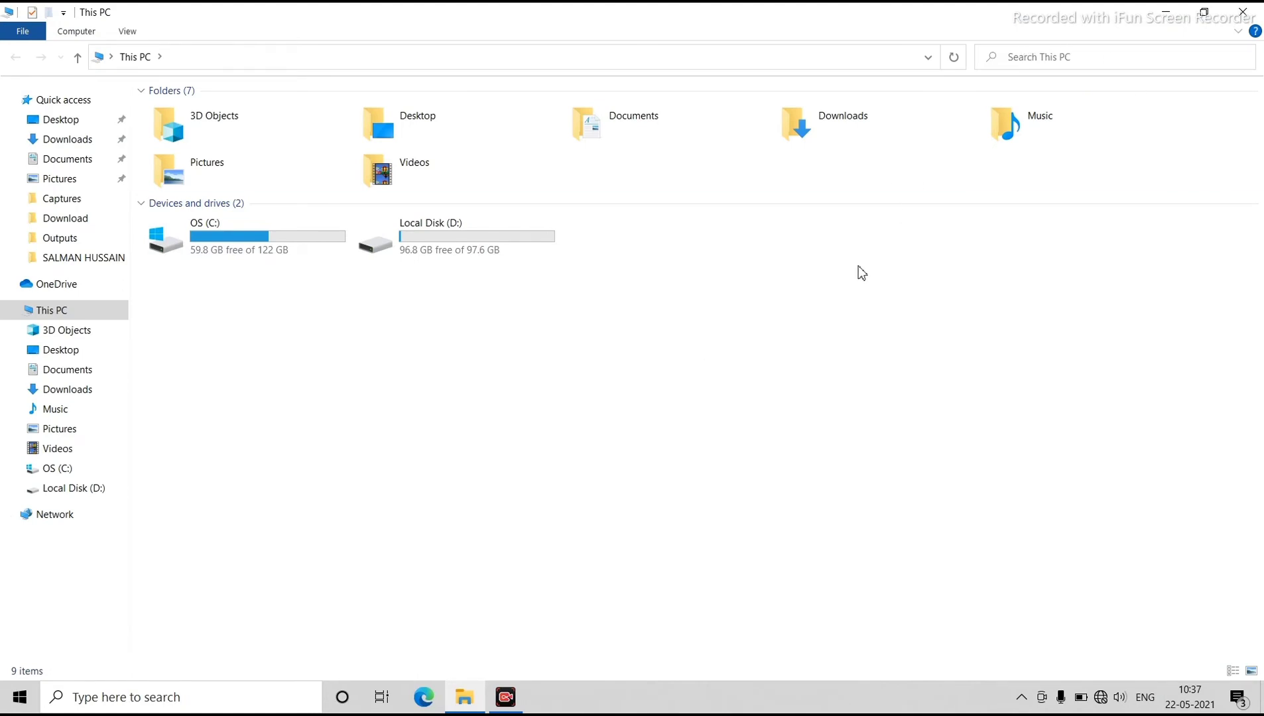
{"action": "right_click", "coordinate": [811, 394]}
{"action": "left_click", "coordinate": [851, 456]}
Search This PC for 'Ram', visit Documents and This PC, then close File Explorer
{"action": "key", "text": "ctrl+f"}
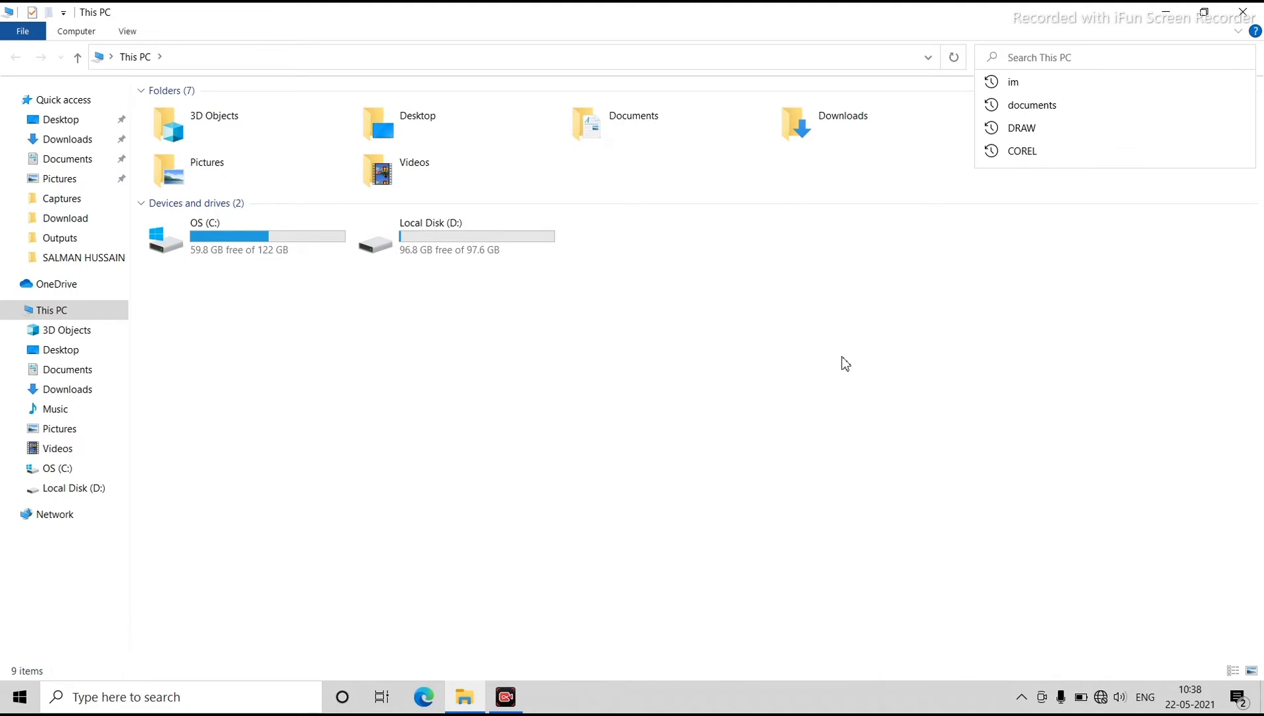
{"action": "type", "text": "Ram"}
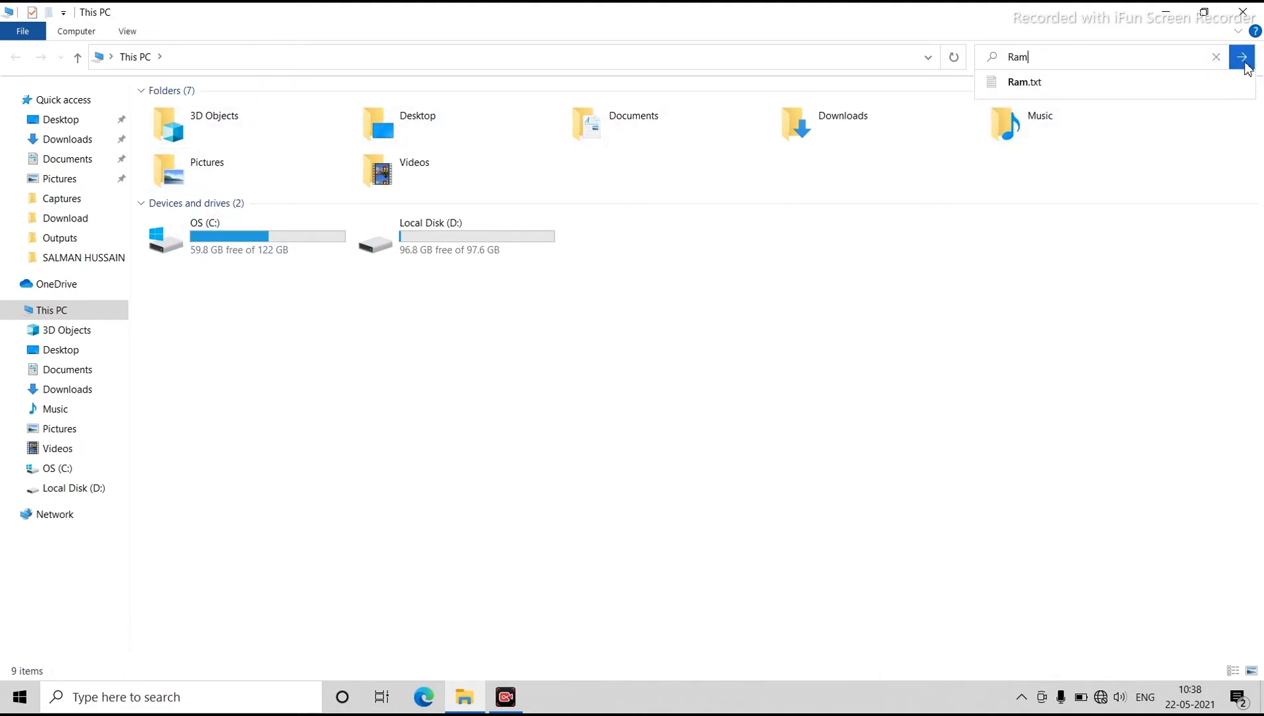
{"action": "left_click", "coordinate": [1243, 61]}
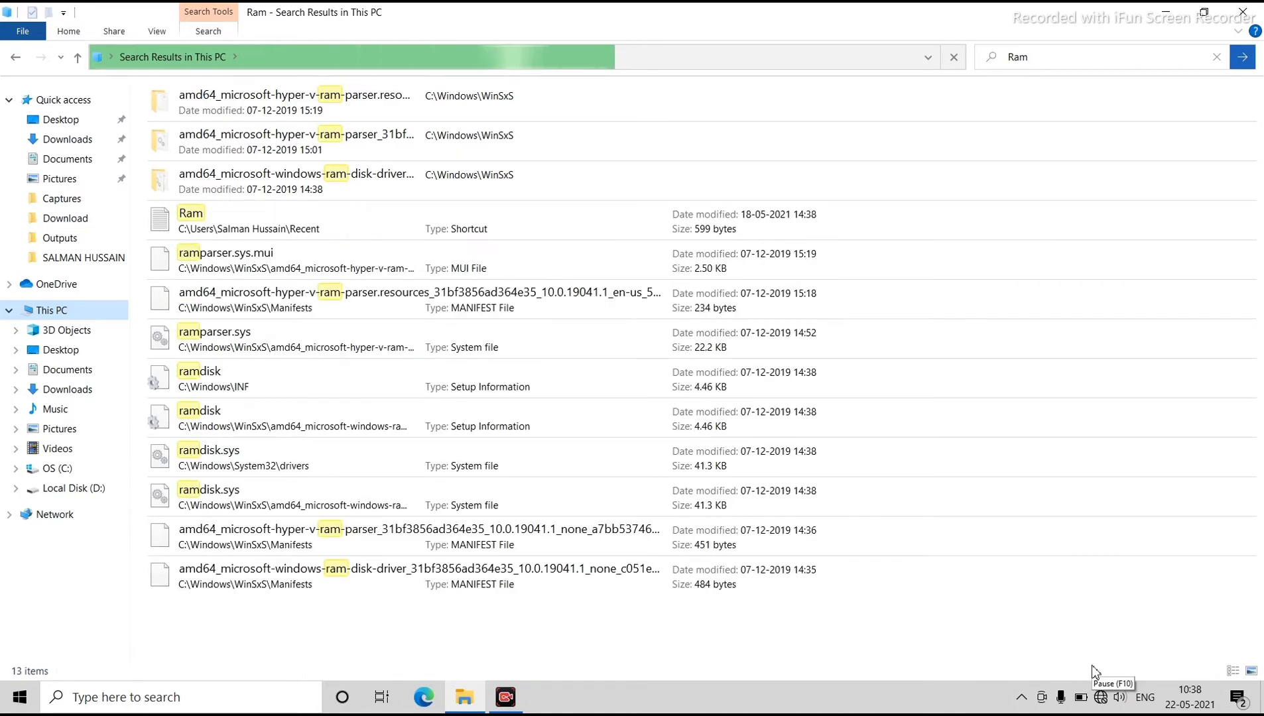
{"action": "left_click", "coordinate": [73, 162]}
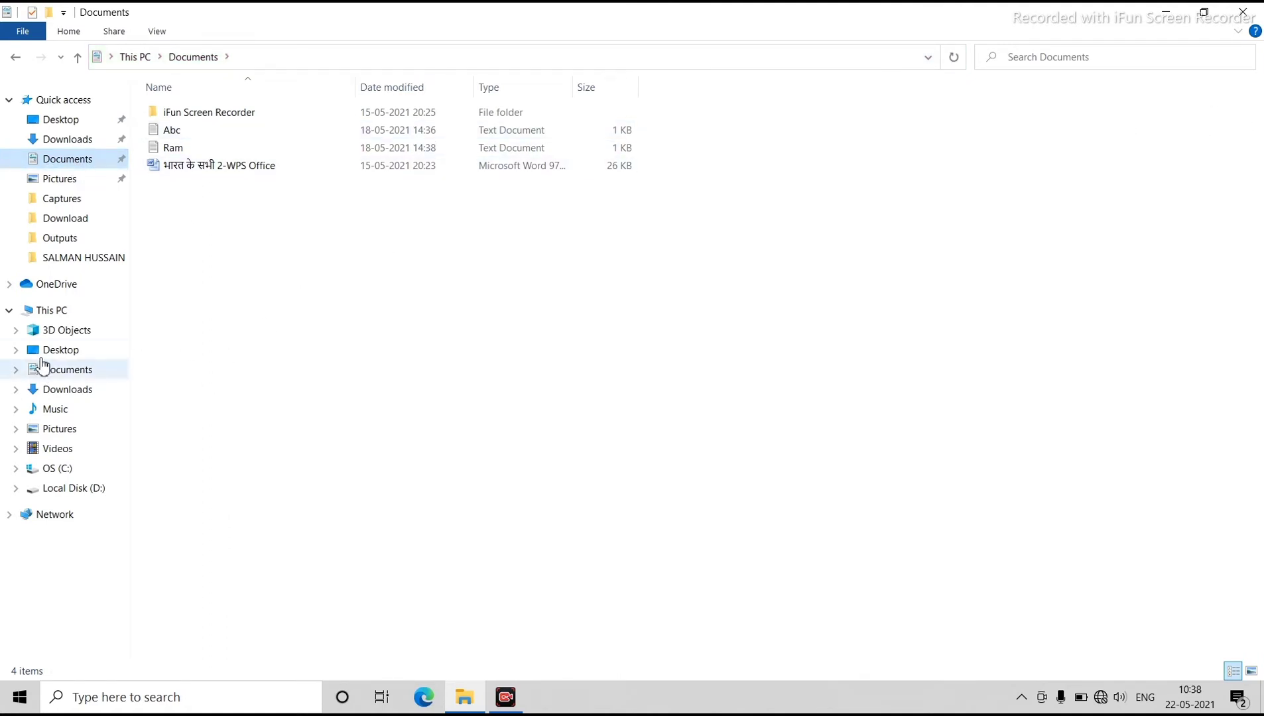
{"action": "left_click", "coordinate": [64, 310]}
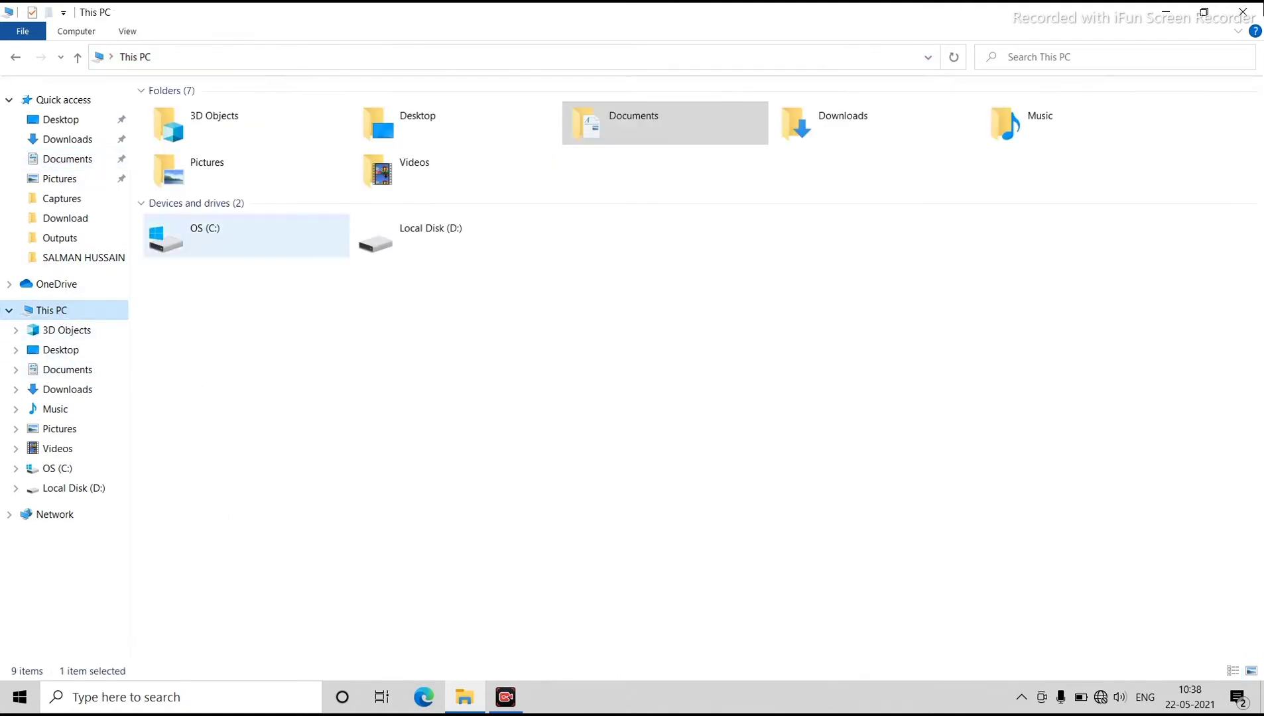
{"action": "left_click", "coordinate": [1243, 12]}
Open File Explorer at Quick access with Win+E and search for 'Abc'
{"action": "key", "text": "super+r"}
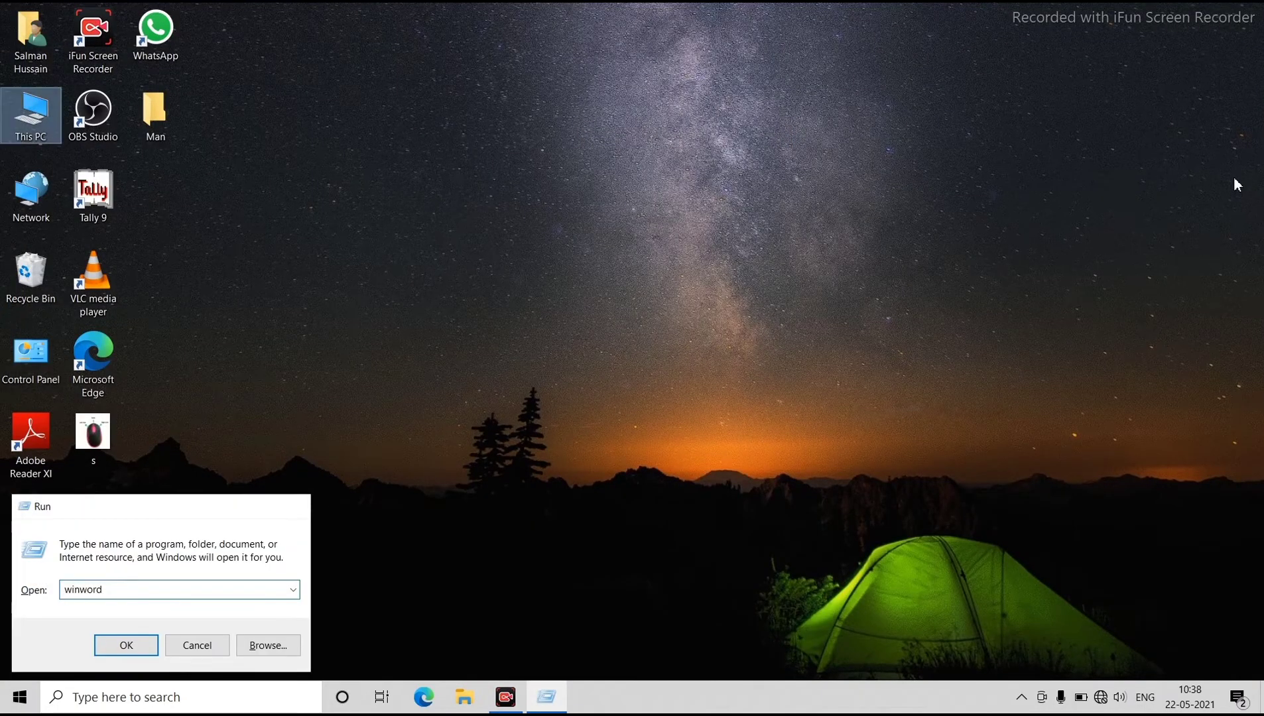
{"action": "key", "text": "Escape"}
{"action": "key", "text": "super+e"}
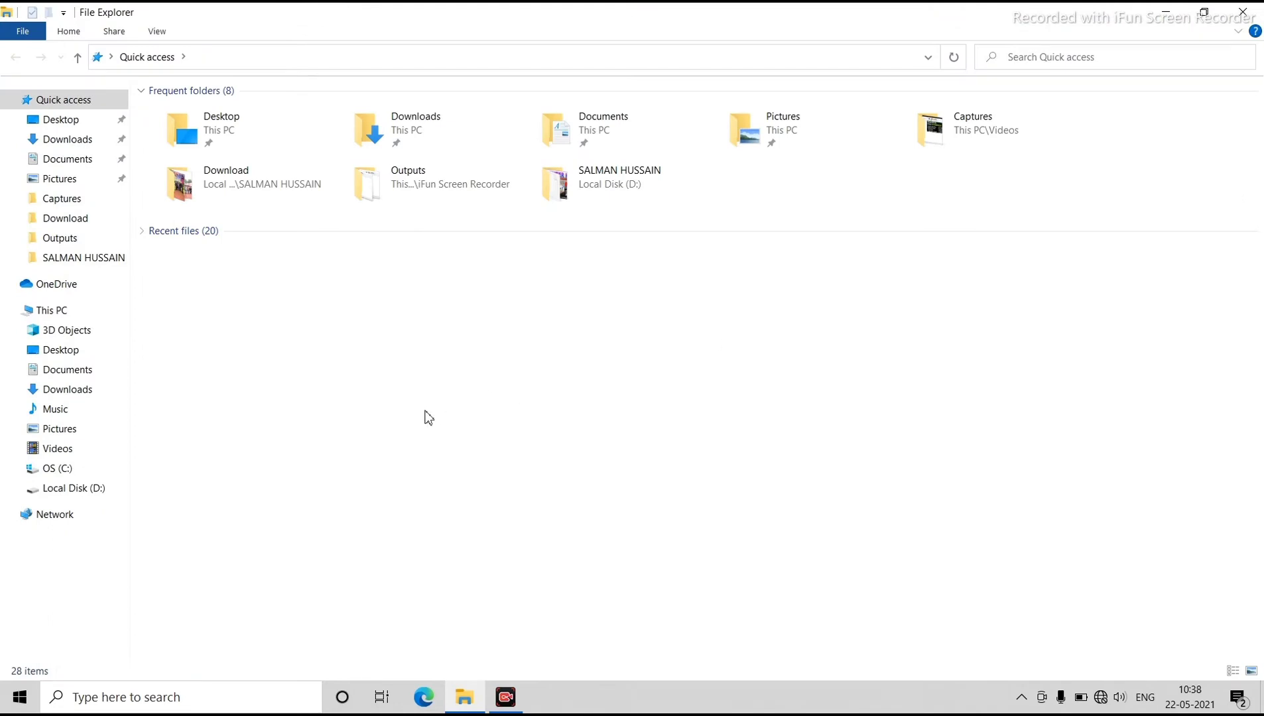
{"action": "key", "text": "ctrl+f"}
{"action": "left_click", "coordinate": [1129, 58]}
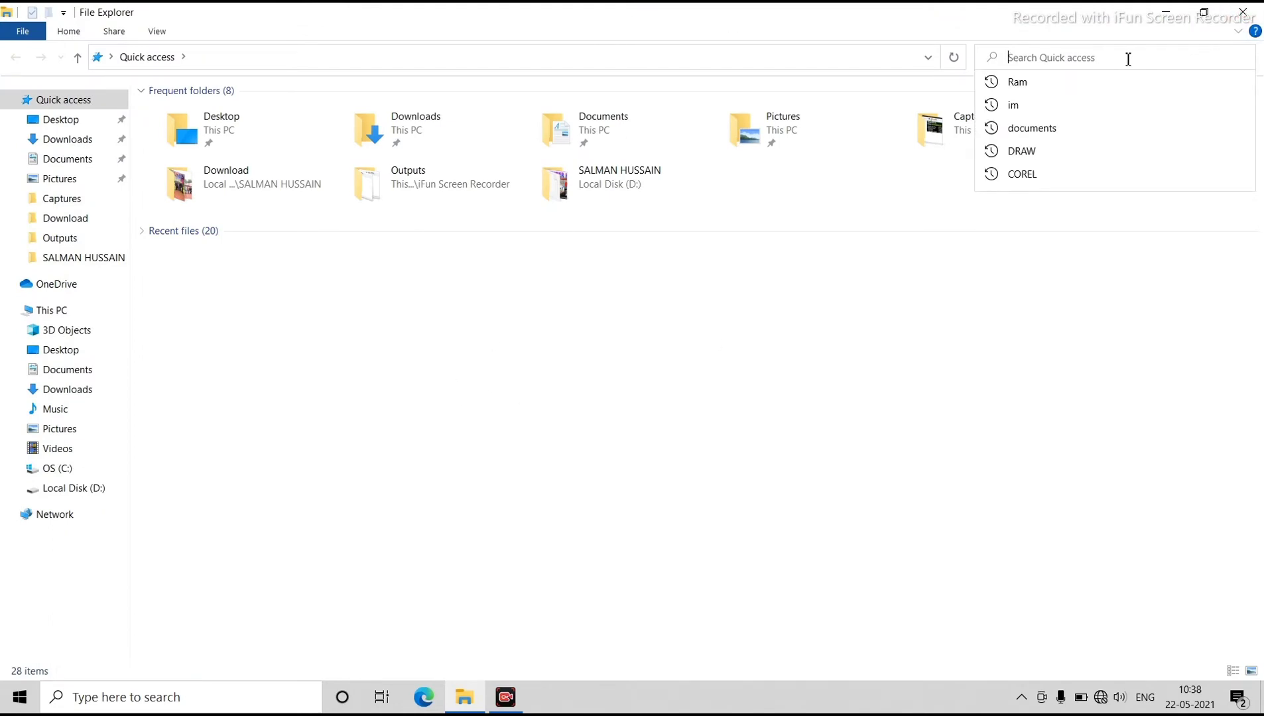
{"action": "type", "text": "Abc"}
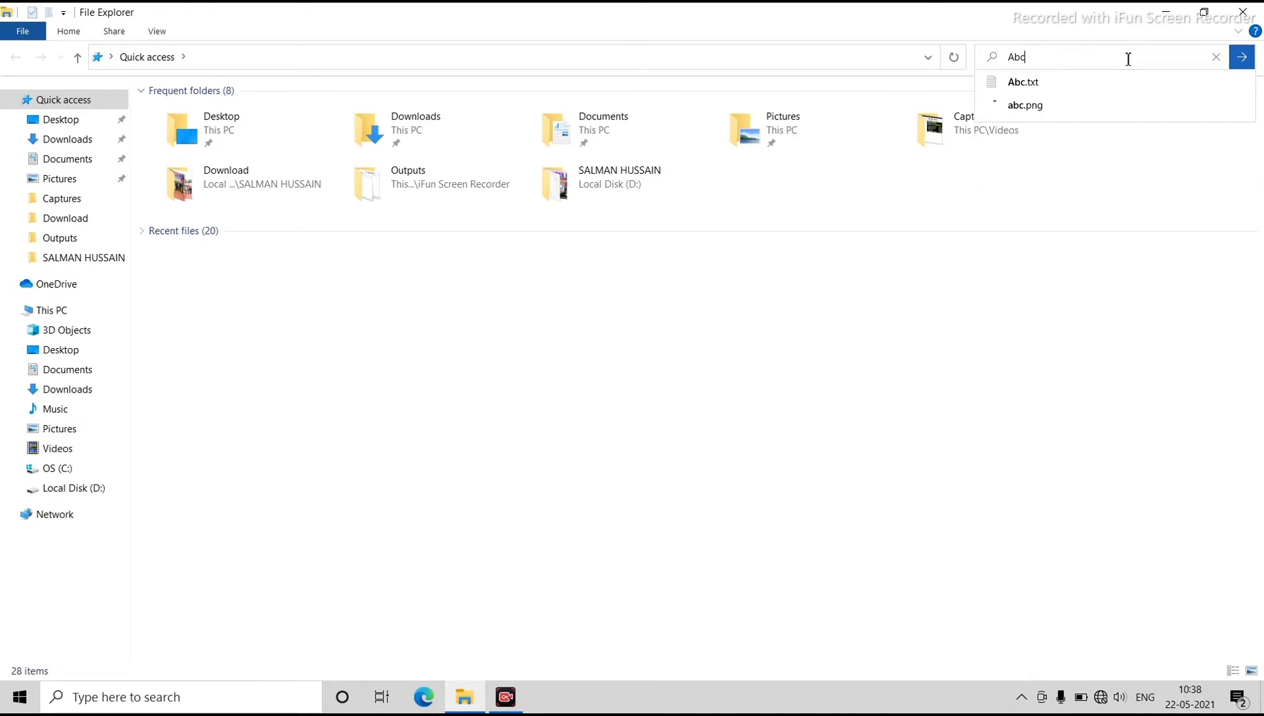
{"action": "key", "text": "Return"}
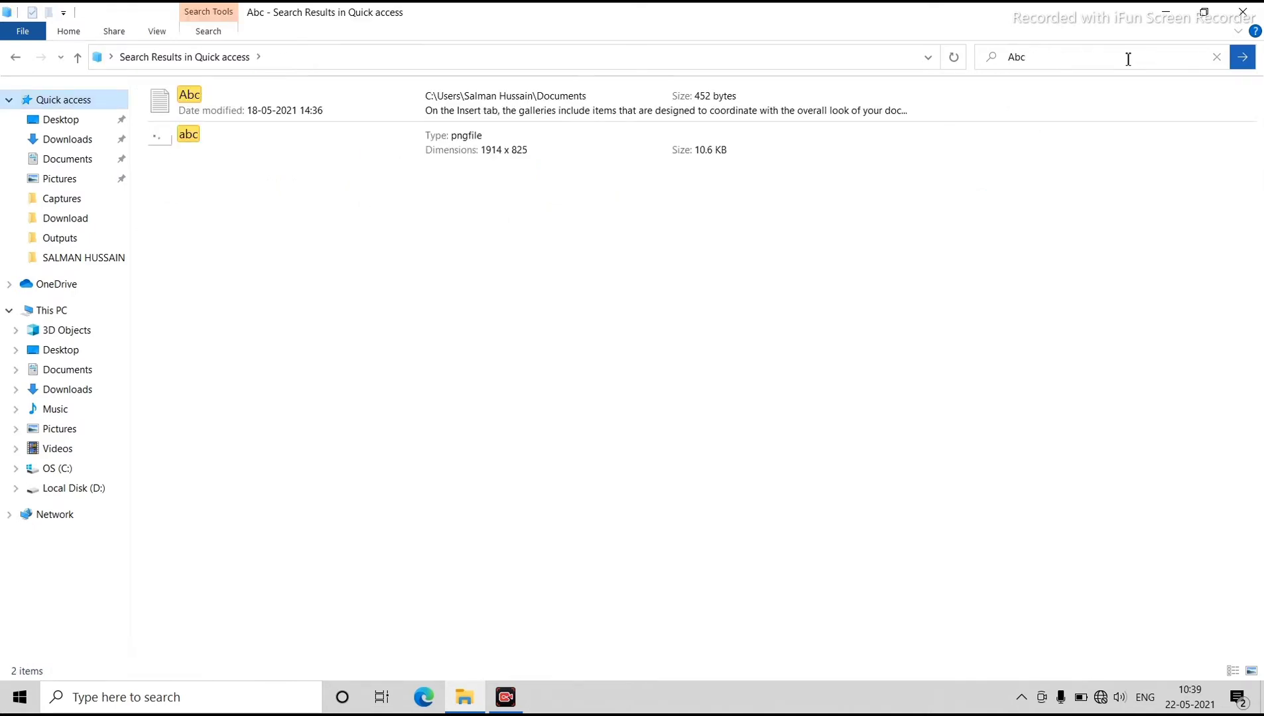
Open Abc.txt from the results, close it, then close the Explorer search window
{"action": "double_click", "coordinate": [246, 117]}
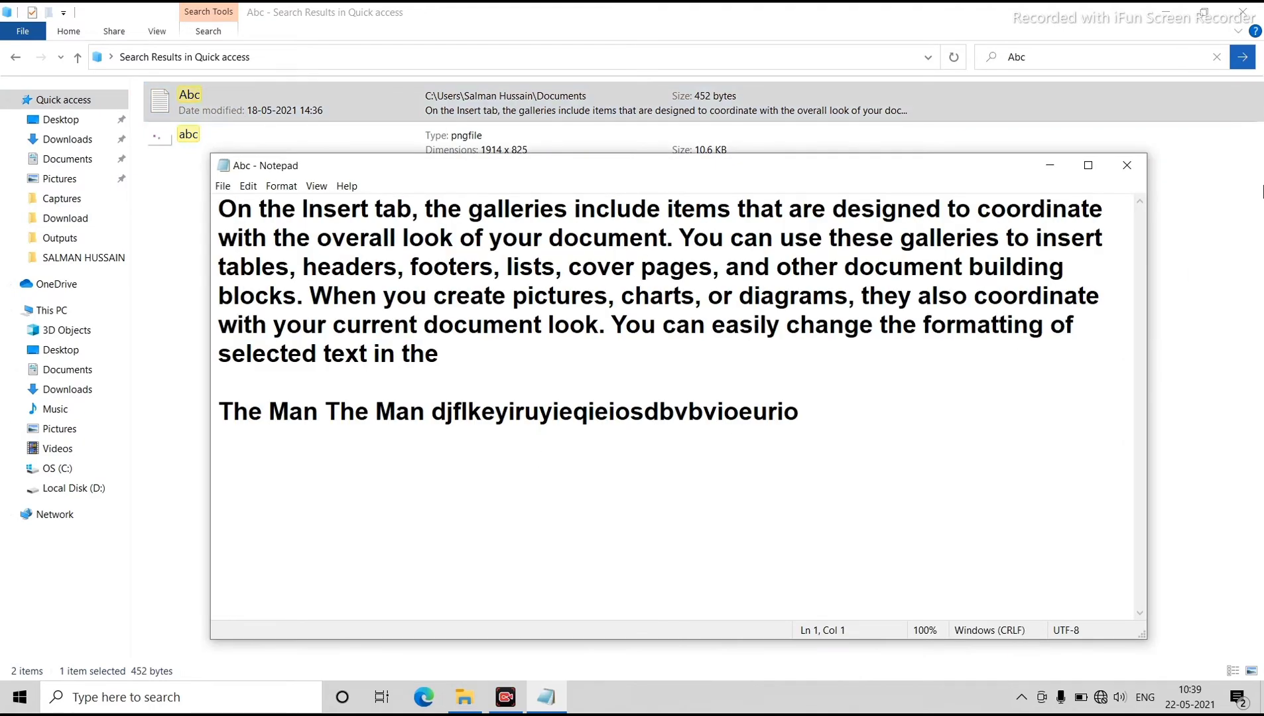
{"action": "left_click", "coordinate": [1126, 165]}
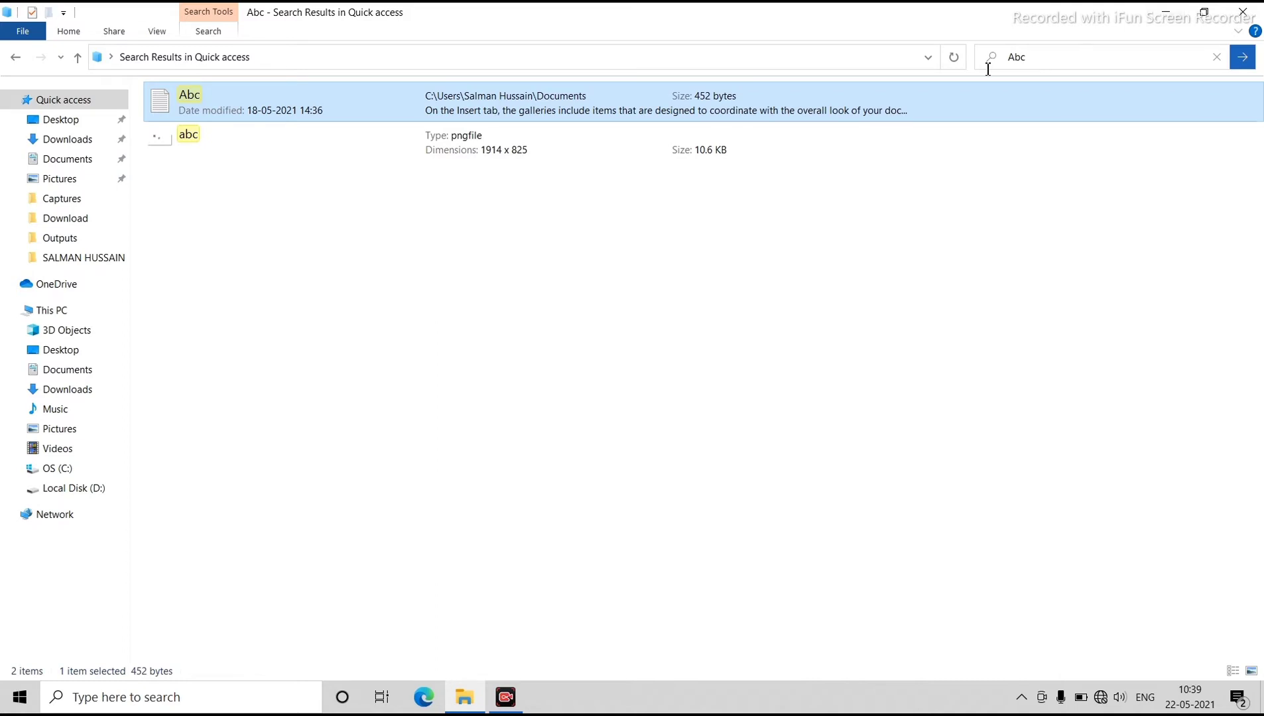
{"action": "left_click", "coordinate": [1036, 57]}
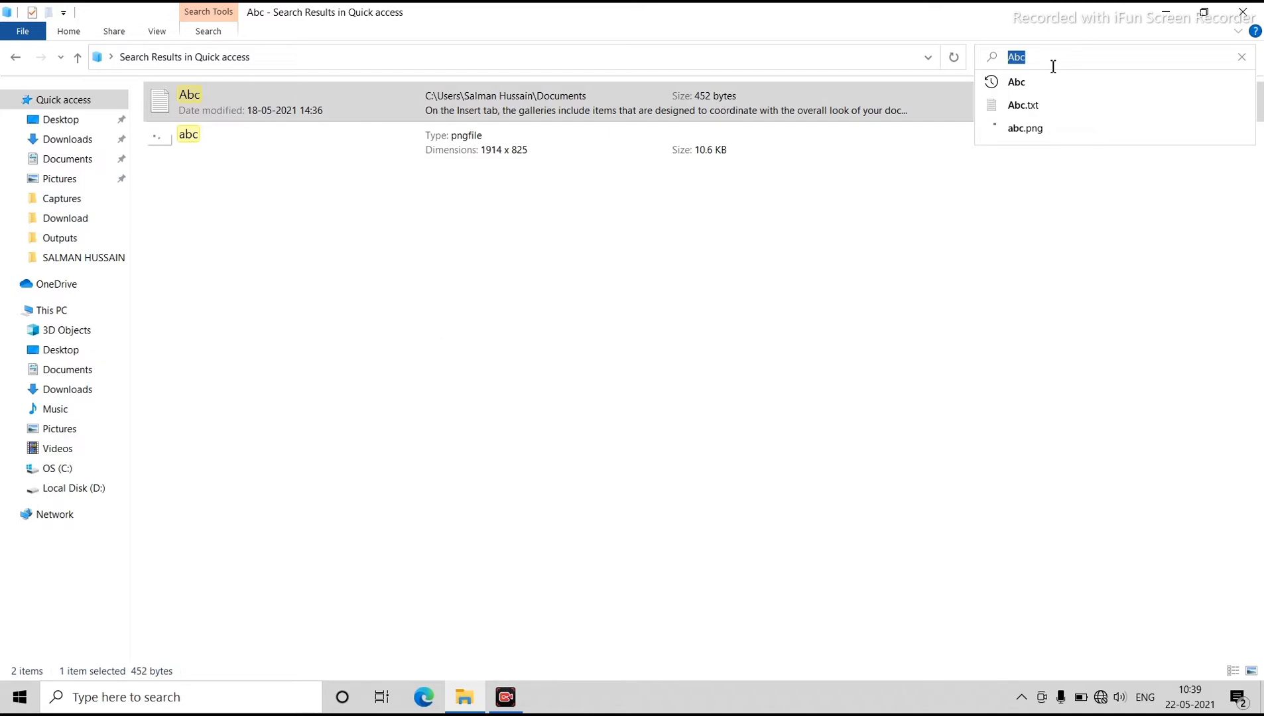
{"action": "left_click", "coordinate": [1242, 12]}
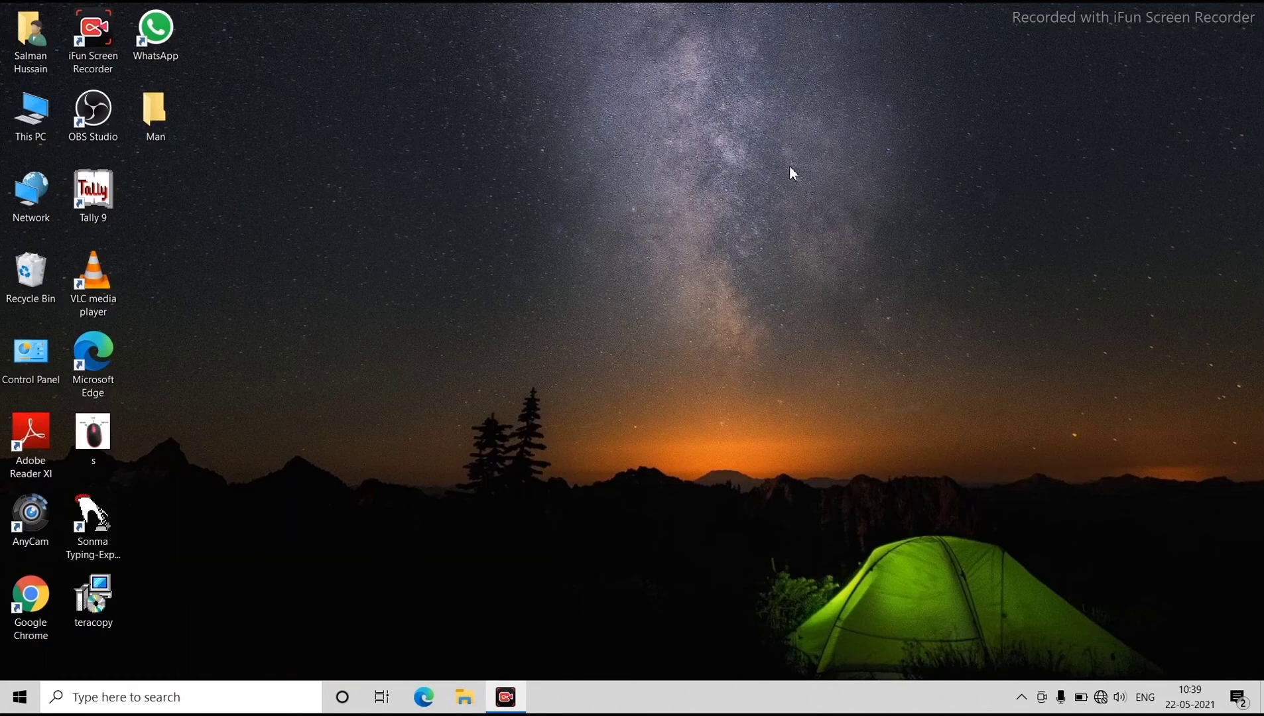
Refresh the desktop three times from its shortcut menu, then open Shut Down Windows with Alt+F4
{"action": "right_click", "coordinate": [790, 167]}
{"action": "left_click", "coordinate": [822, 216]}
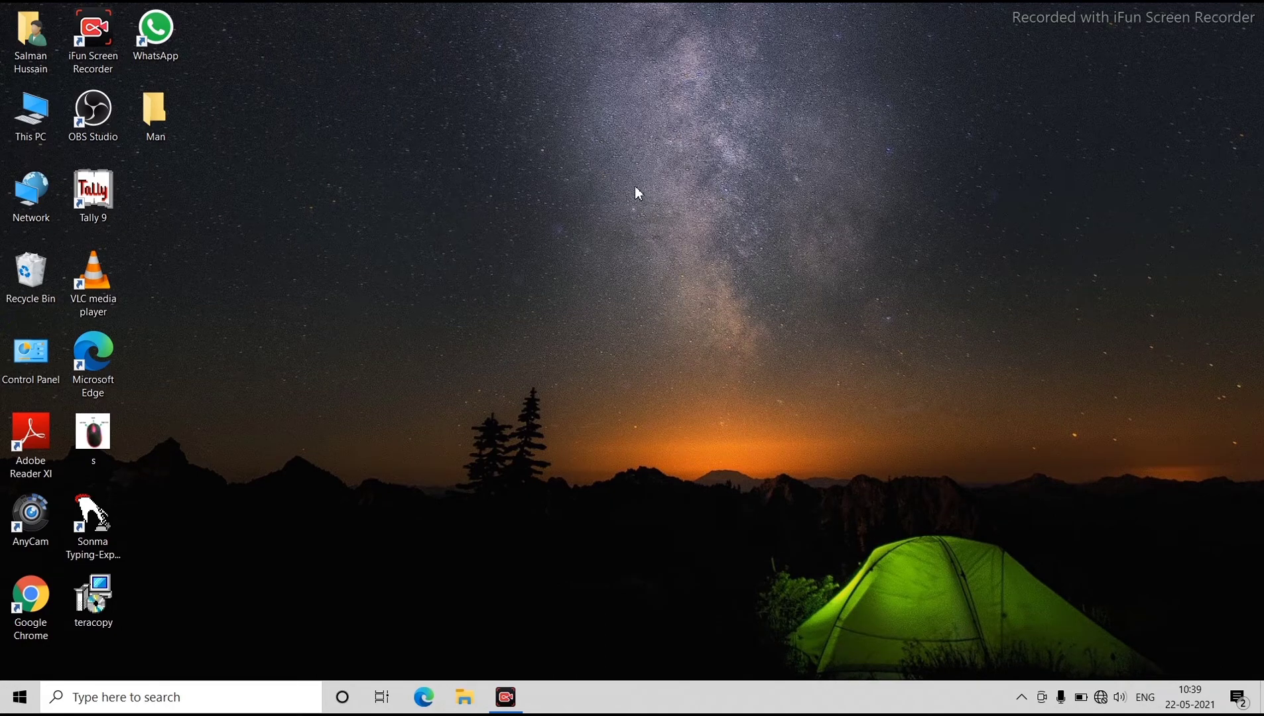
{"action": "right_click", "coordinate": [577, 109]}
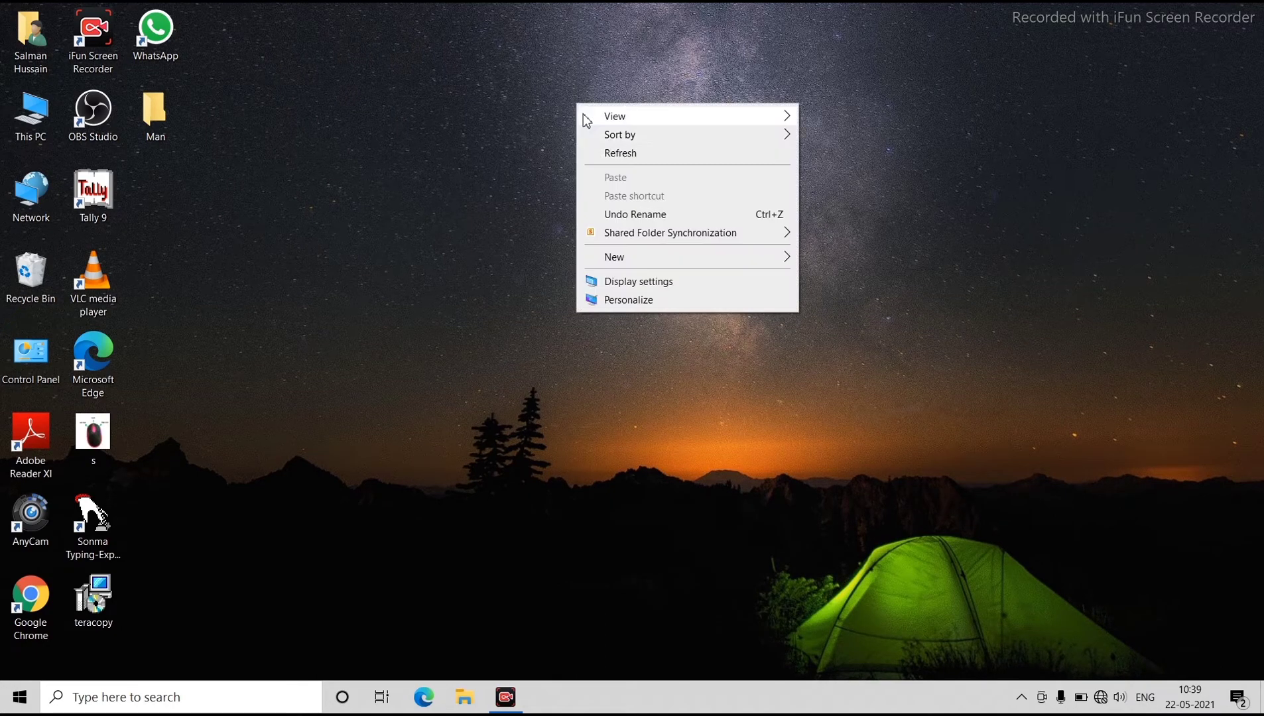
{"action": "left_click", "coordinate": [613, 154]}
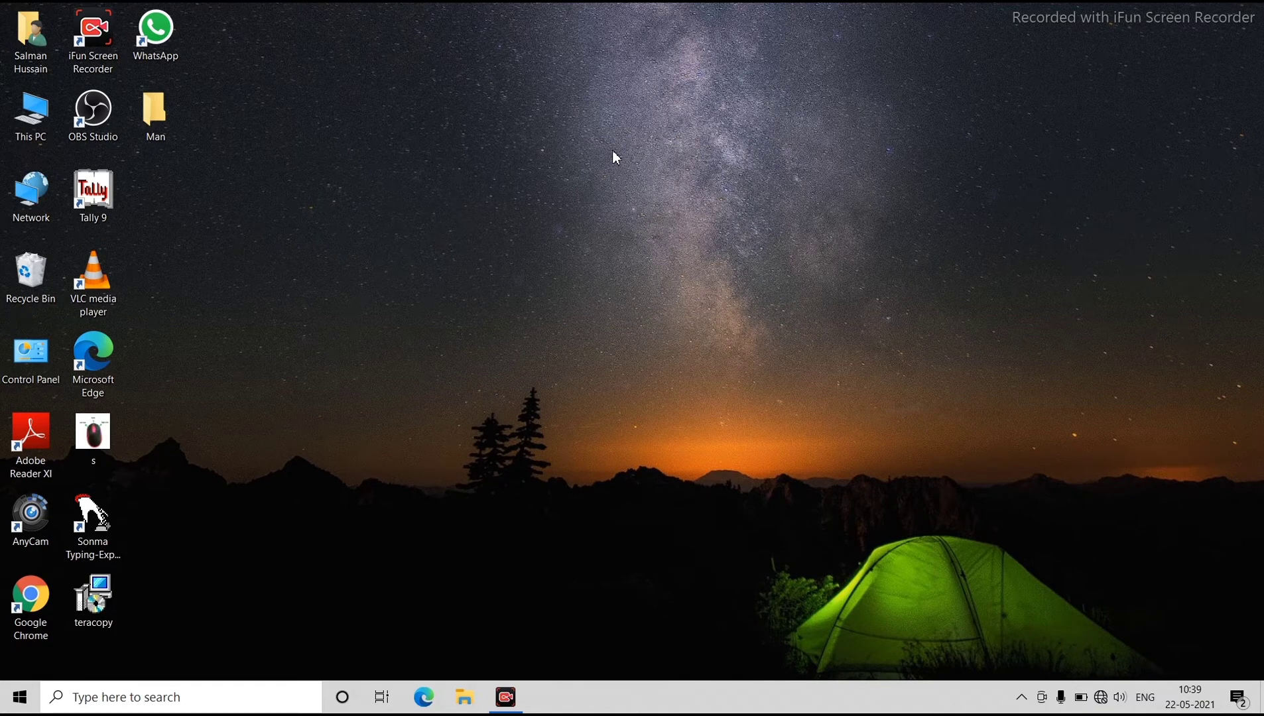
{"action": "right_click", "coordinate": [473, 94]}
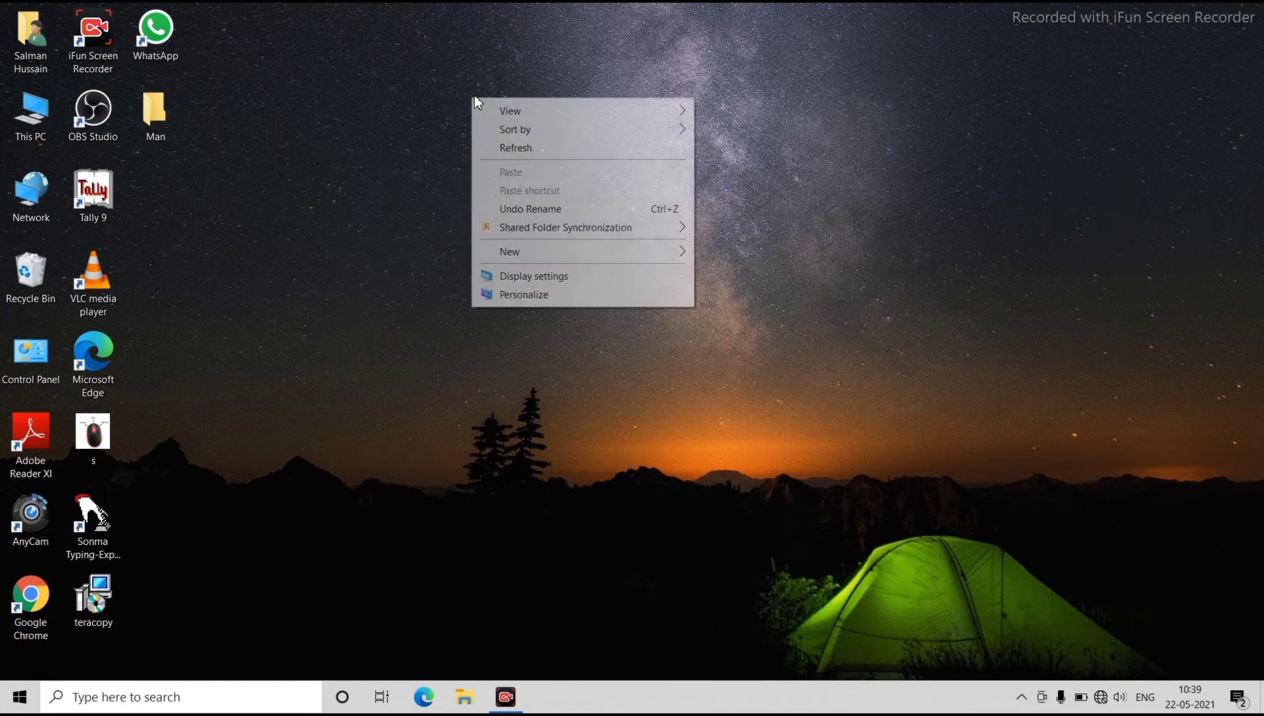
{"action": "left_click", "coordinate": [525, 147]}
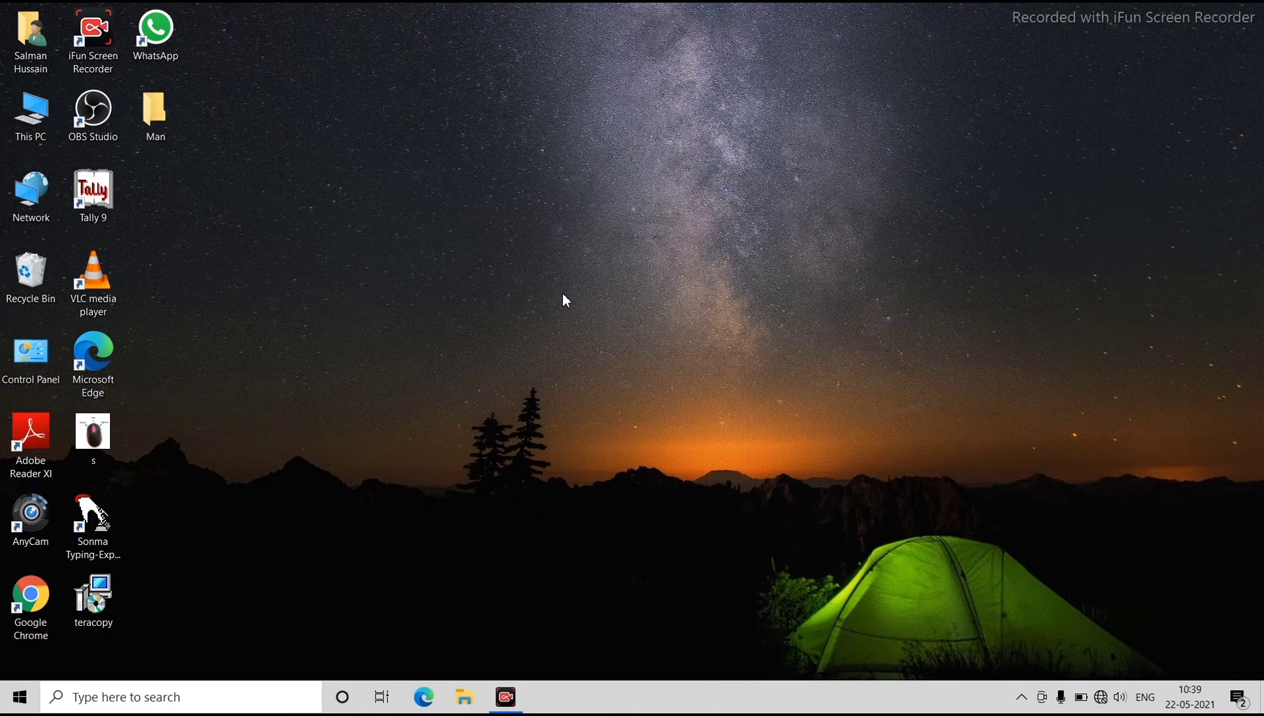
{"action": "key", "text": "alt+F4"}
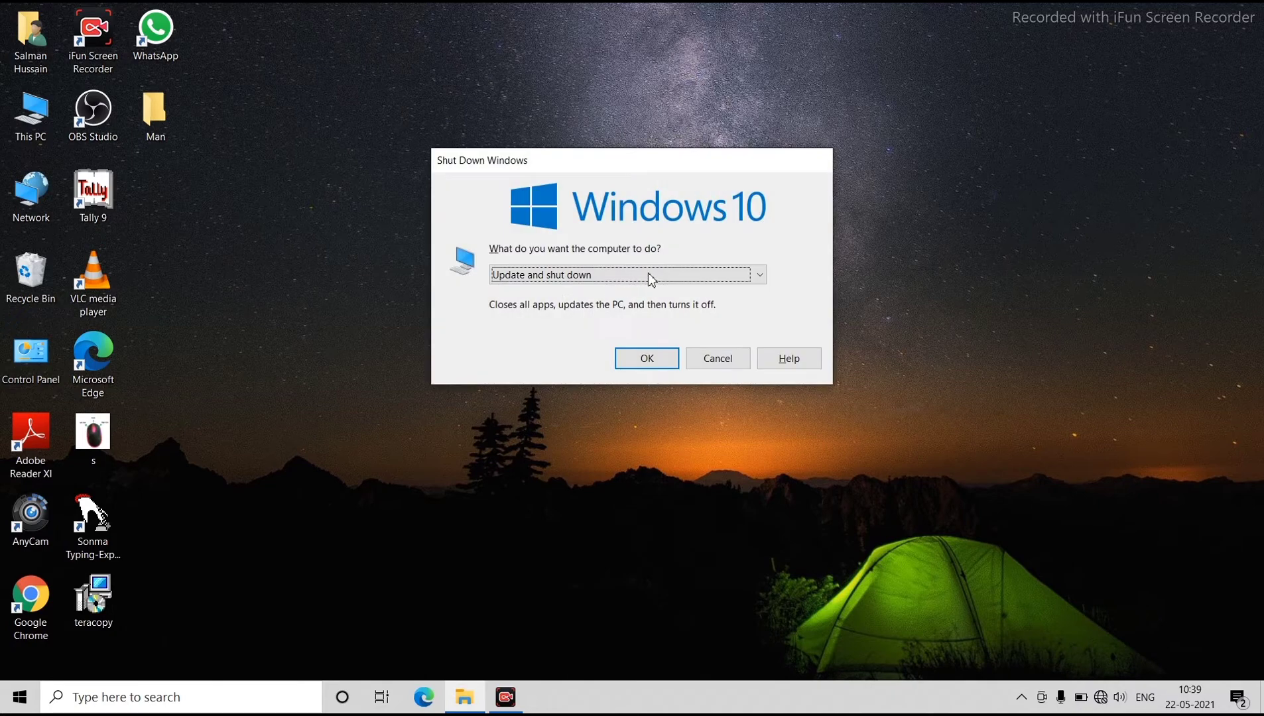
Pick Shut down in the Shut Down Windows dialog but cancel it, then refresh the desktop
{"action": "left_click", "coordinate": [760, 276]}
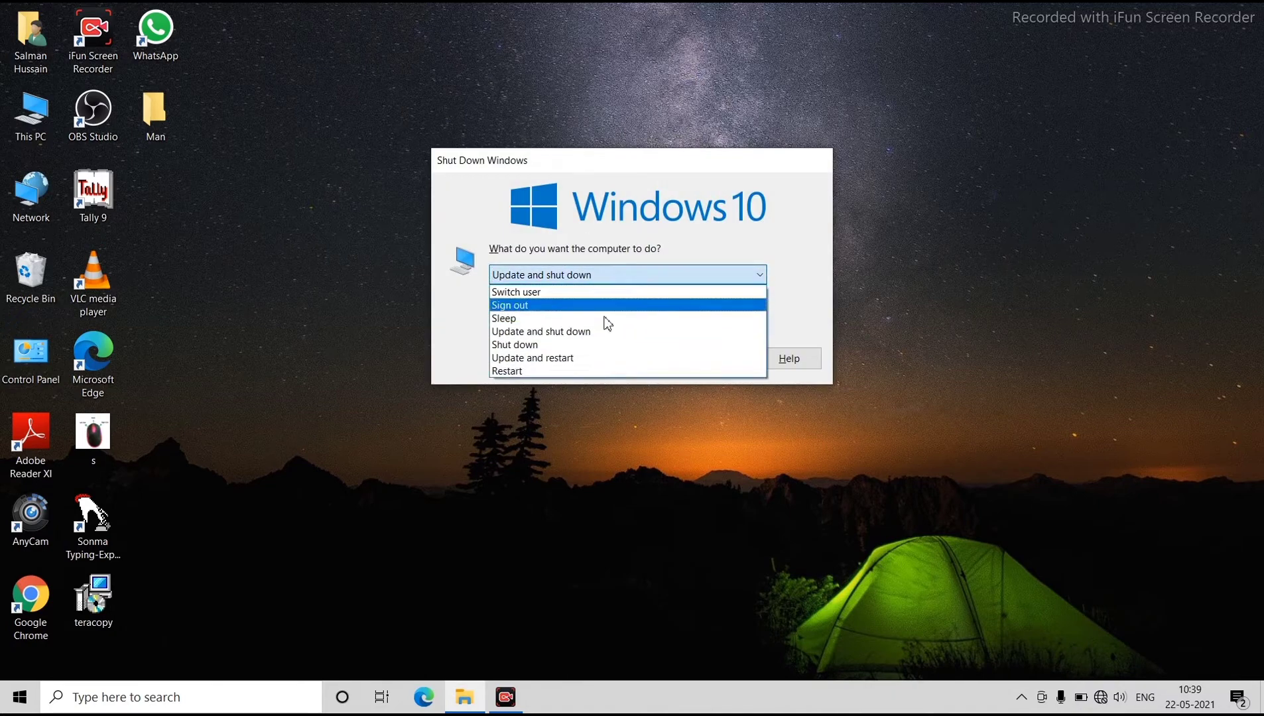
{"action": "left_click", "coordinate": [538, 347]}
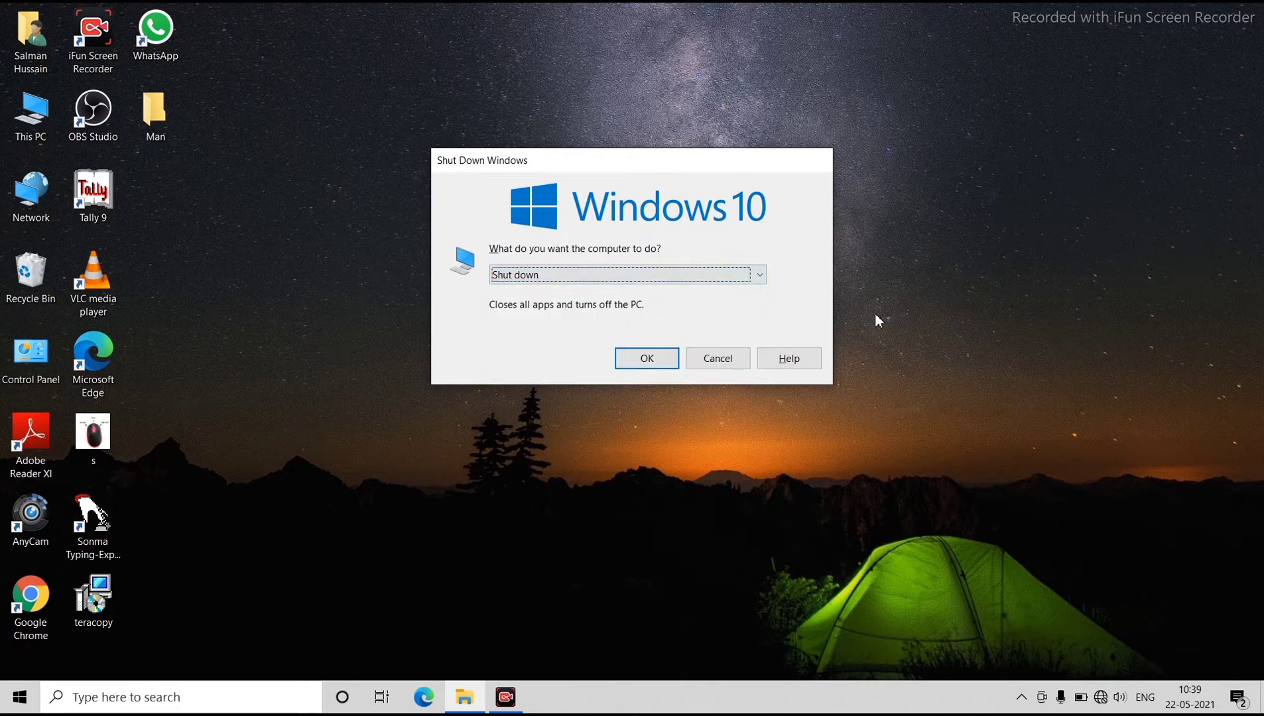
{"action": "left_click", "coordinate": [719, 358]}
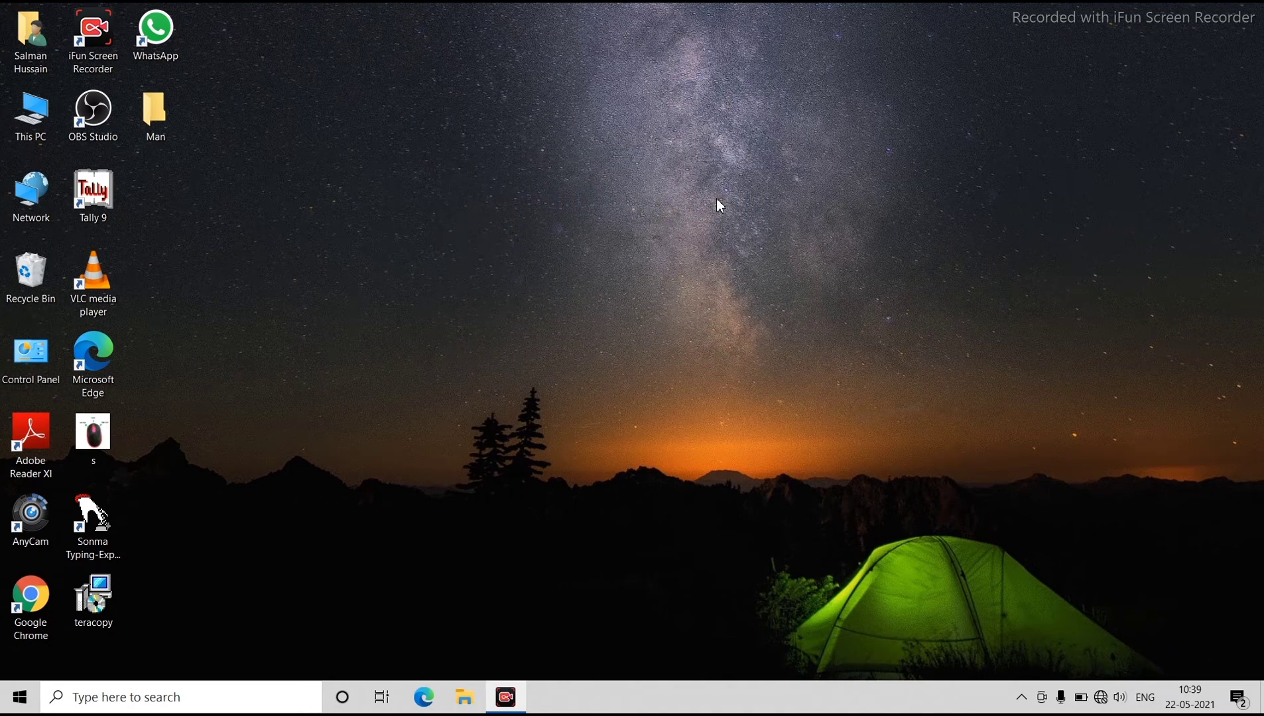
{"action": "right_click", "coordinate": [569, 230]}
{"action": "left_click", "coordinate": [621, 283]}
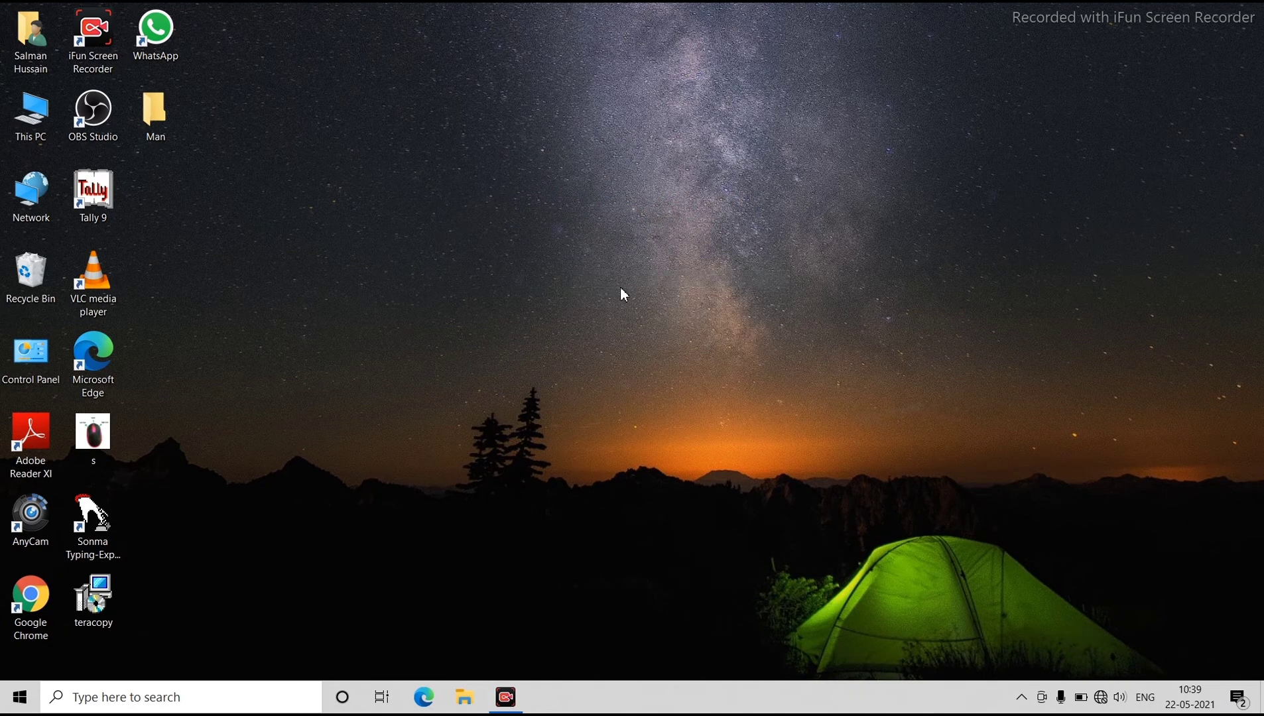
Reopen the shut-down prompt with Alt+F4, dismiss it, and refresh the desktop again
{"action": "key", "text": "alt+F4"}
{"action": "key", "text": "alt+F4"}
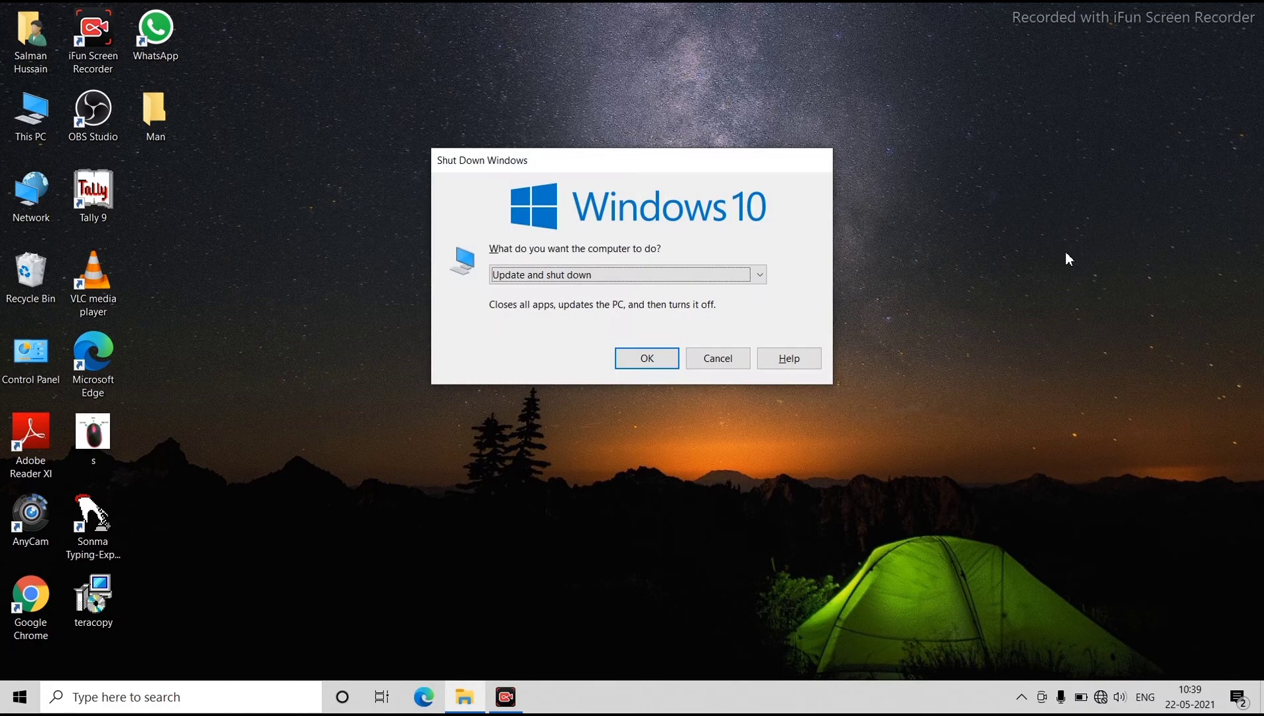
{"action": "left_click", "coordinate": [648, 359]}
{"action": "right_click", "coordinate": [835, 198]}
{"action": "left_click", "coordinate": [895, 248]}
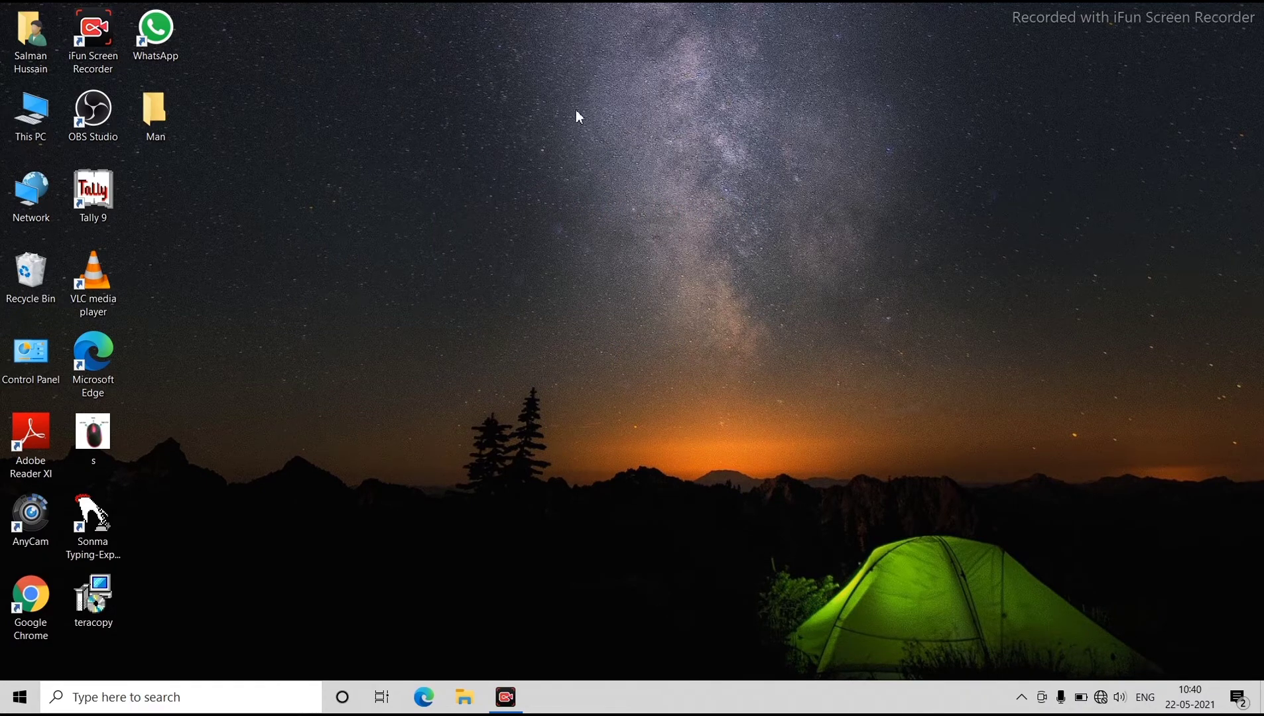
Refresh the desktop from its right-click menu thirteen times in a row
{"action": "right_click", "coordinate": [542, 107]}
{"action": "left_click", "coordinate": [585, 157]}
{"action": "right_click", "coordinate": [548, 90]}
{"action": "left_click", "coordinate": [587, 132]}
{"action": "right_click", "coordinate": [577, 118]}
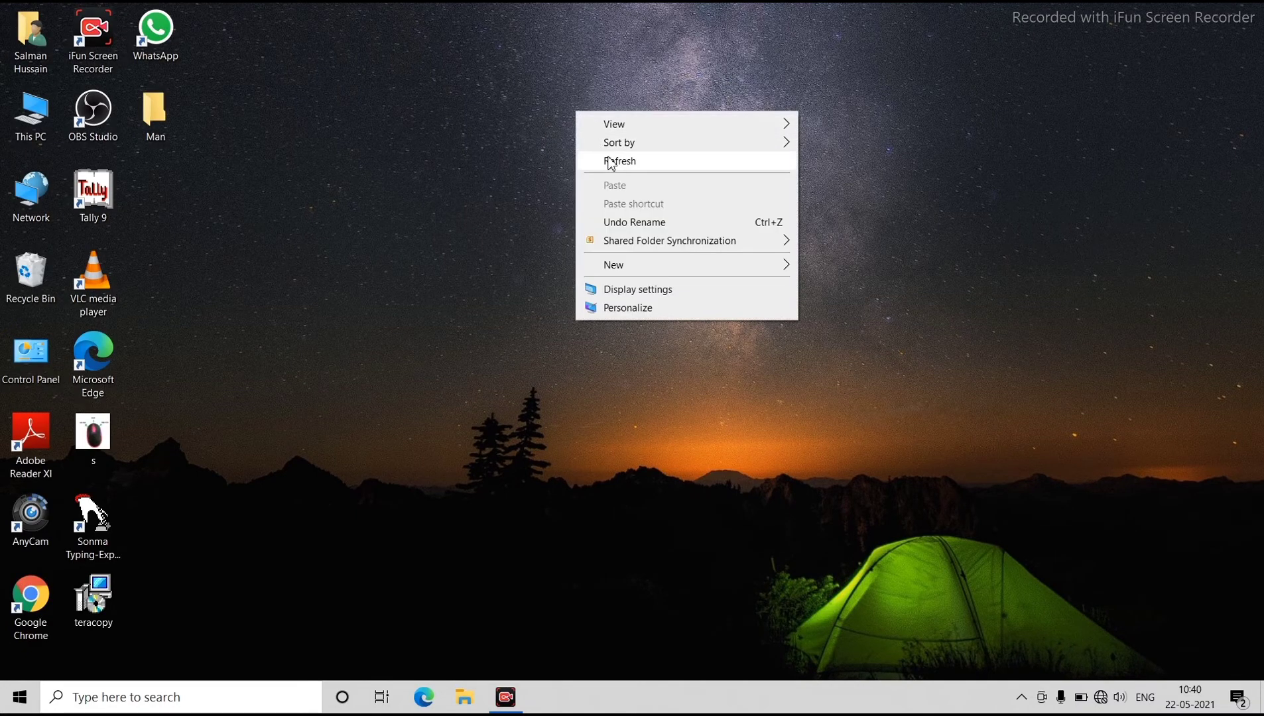
{"action": "left_click", "coordinate": [611, 161]}
{"action": "right_click", "coordinate": [569, 94]}
{"action": "left_click", "coordinate": [608, 142]}
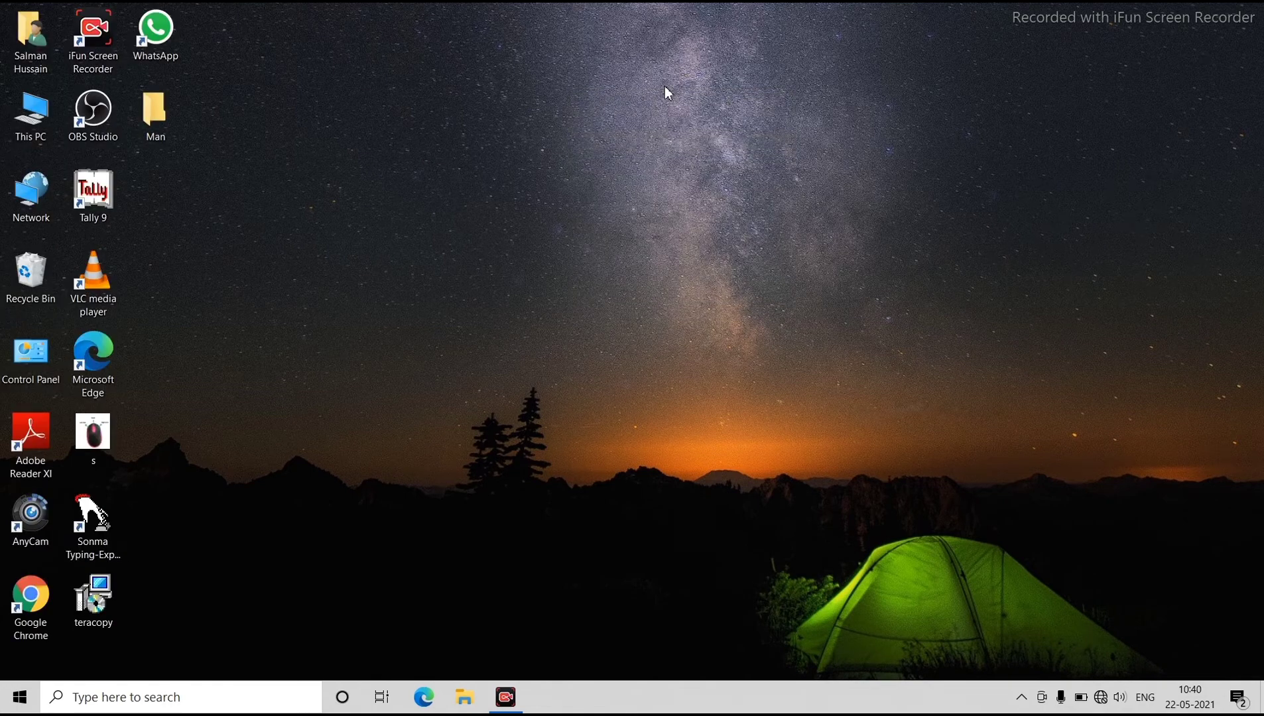
{"action": "right_click", "coordinate": [605, 136]}
{"action": "left_click", "coordinate": [657, 187]}
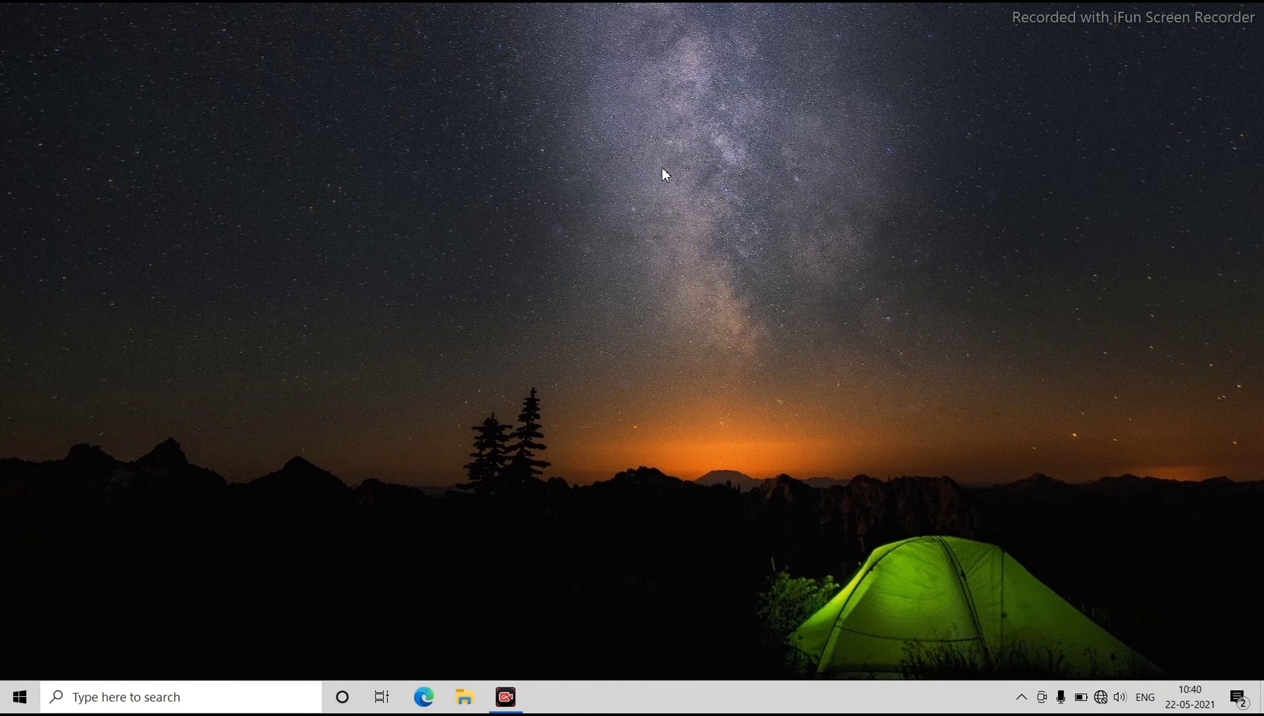
{"action": "right_click", "coordinate": [561, 136]}
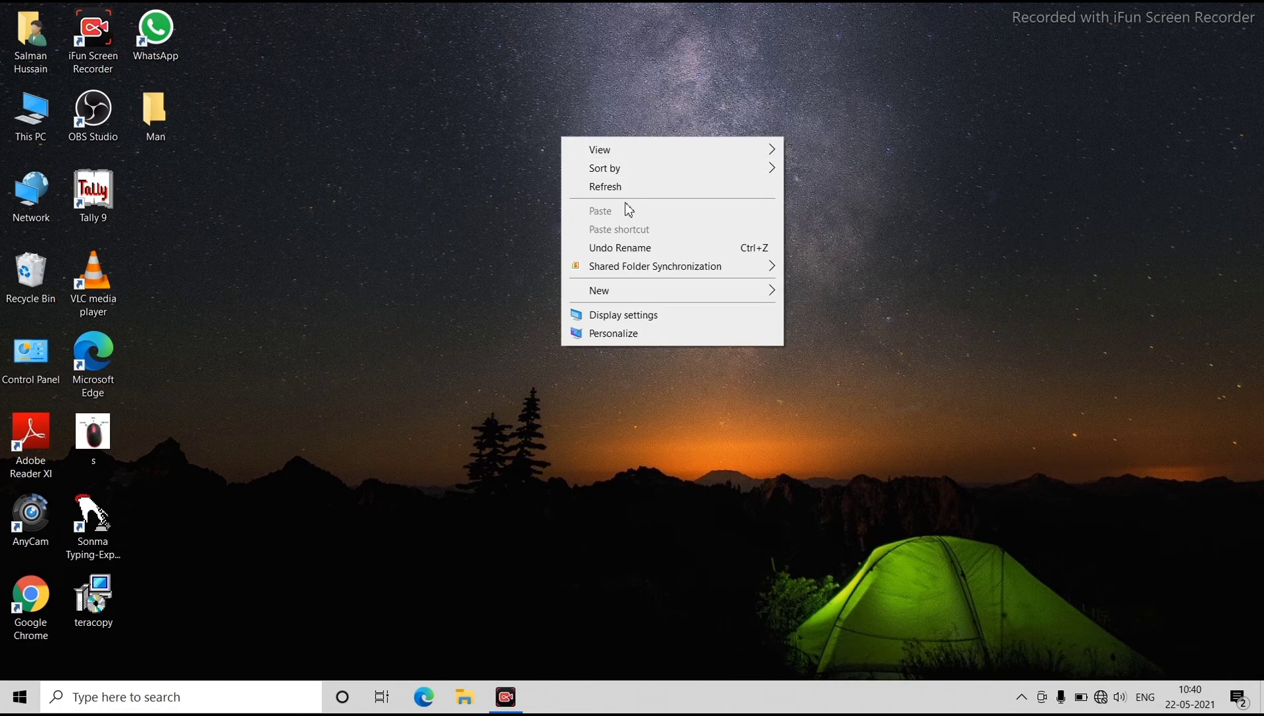
{"action": "left_click", "coordinate": [624, 189]}
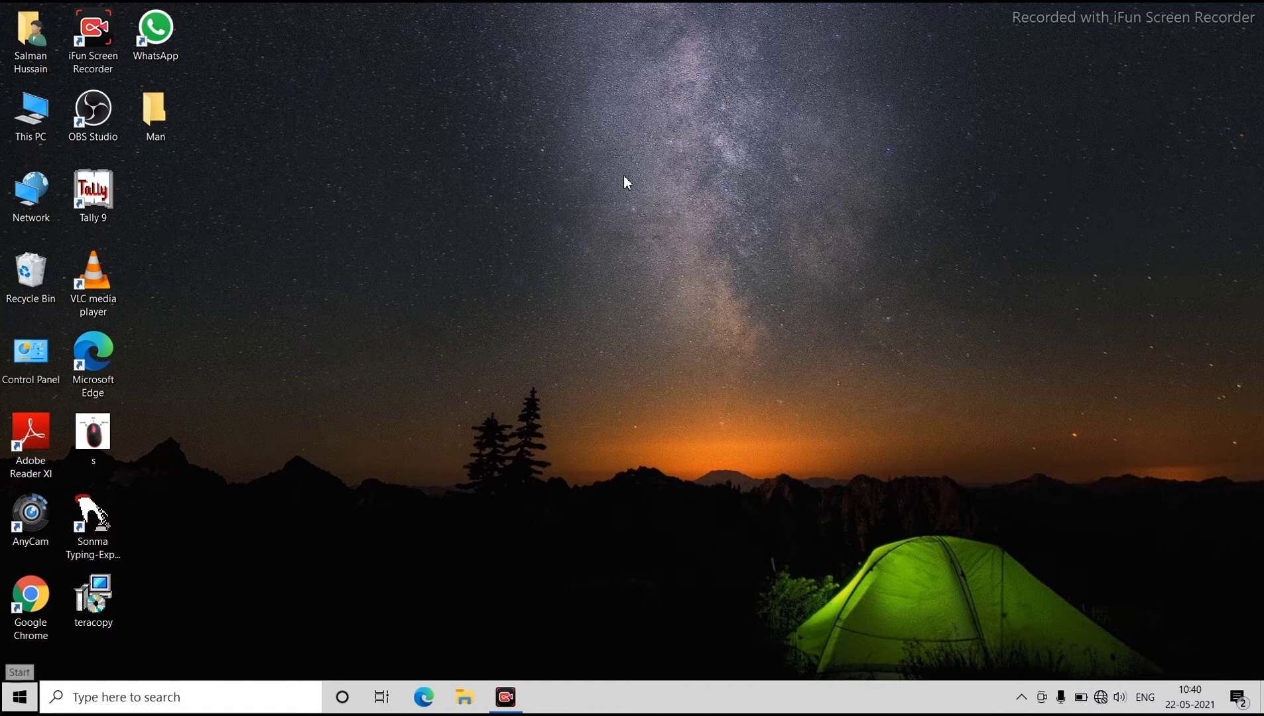
{"action": "right_click", "coordinate": [562, 181]}
{"action": "left_click", "coordinate": [614, 232]}
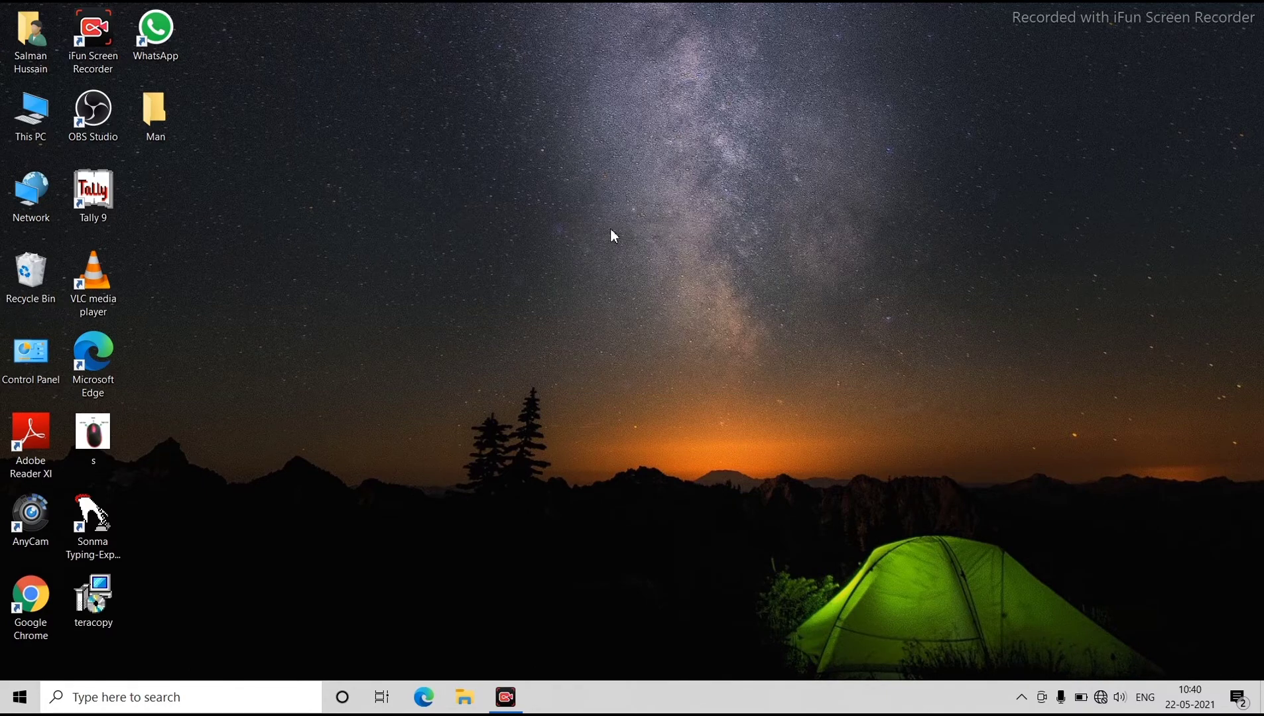
{"action": "right_click", "coordinate": [479, 254]}
{"action": "left_click", "coordinate": [534, 305]}
{"action": "right_click", "coordinate": [500, 176]}
{"action": "left_click", "coordinate": [531, 224]}
{"action": "right_click", "coordinate": [454, 243]}
{"action": "left_click", "coordinate": [512, 293]}
{"action": "right_click", "coordinate": [503, 220]}
{"action": "left_click", "coordinate": [543, 269]}
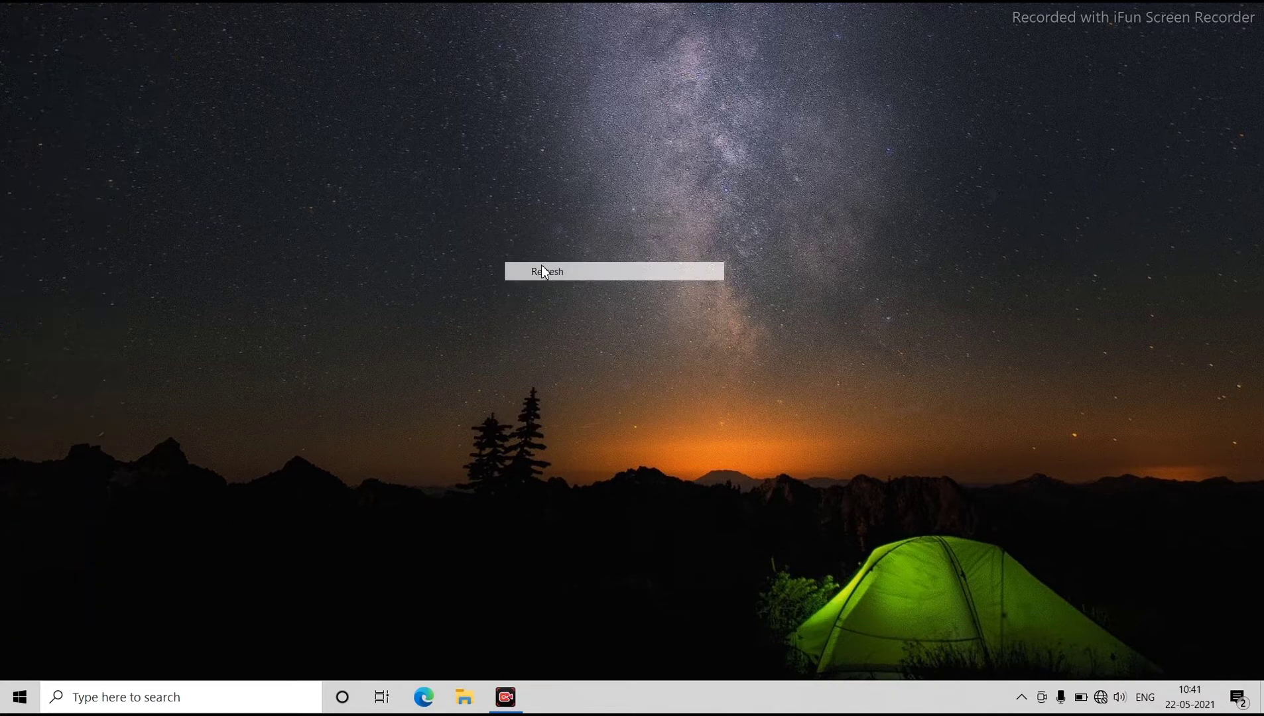
{"action": "right_click", "coordinate": [511, 191]}
{"action": "left_click", "coordinate": [542, 244]}
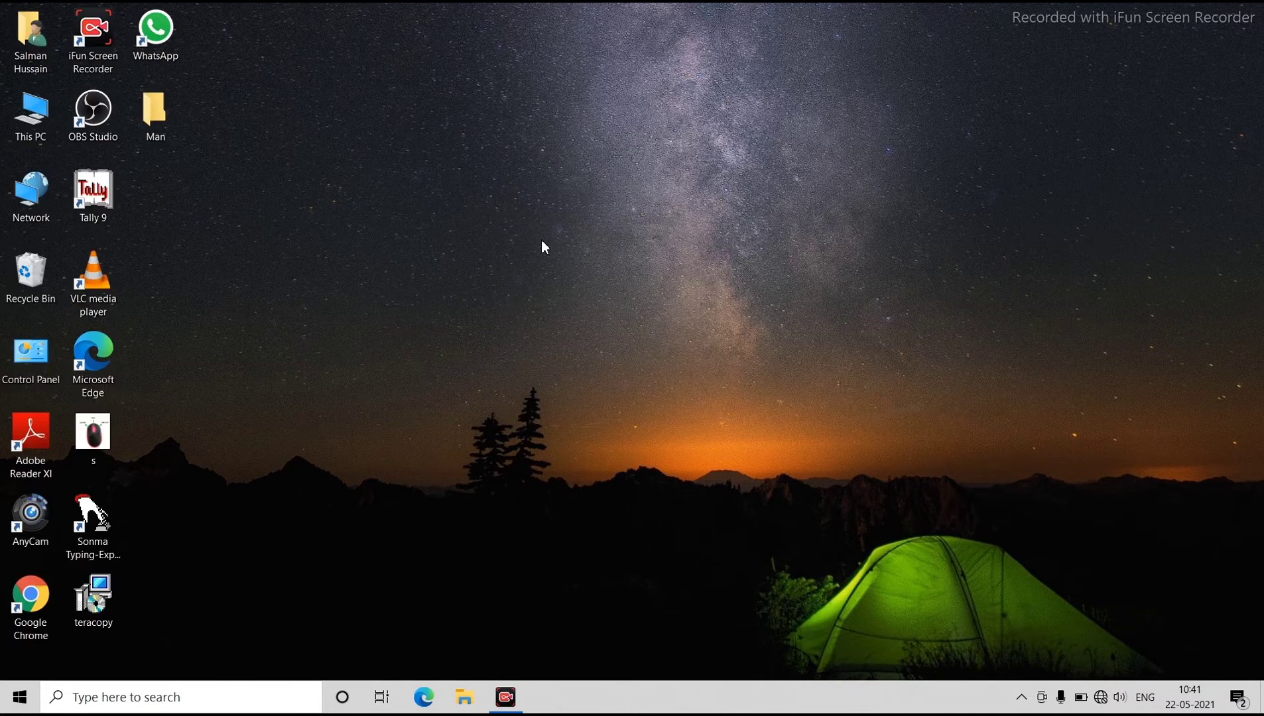
{"action": "right_click", "coordinate": [537, 134]}
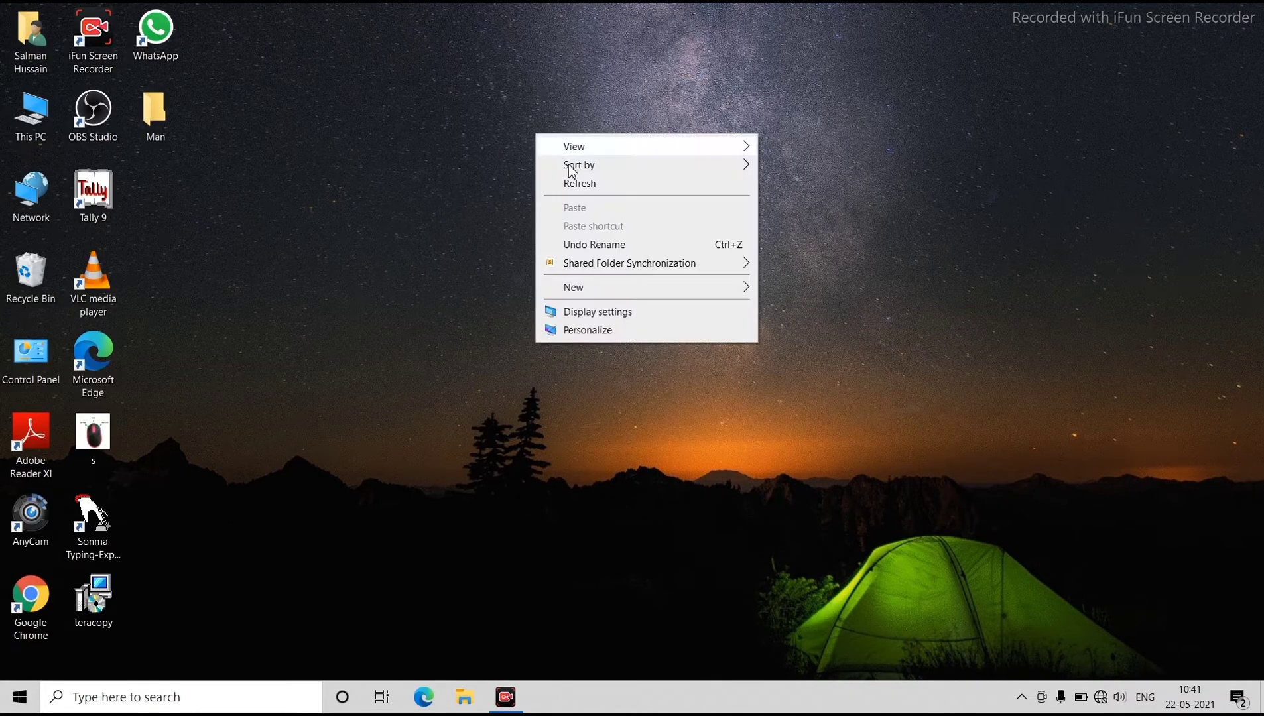
{"action": "left_click", "coordinate": [577, 185]}
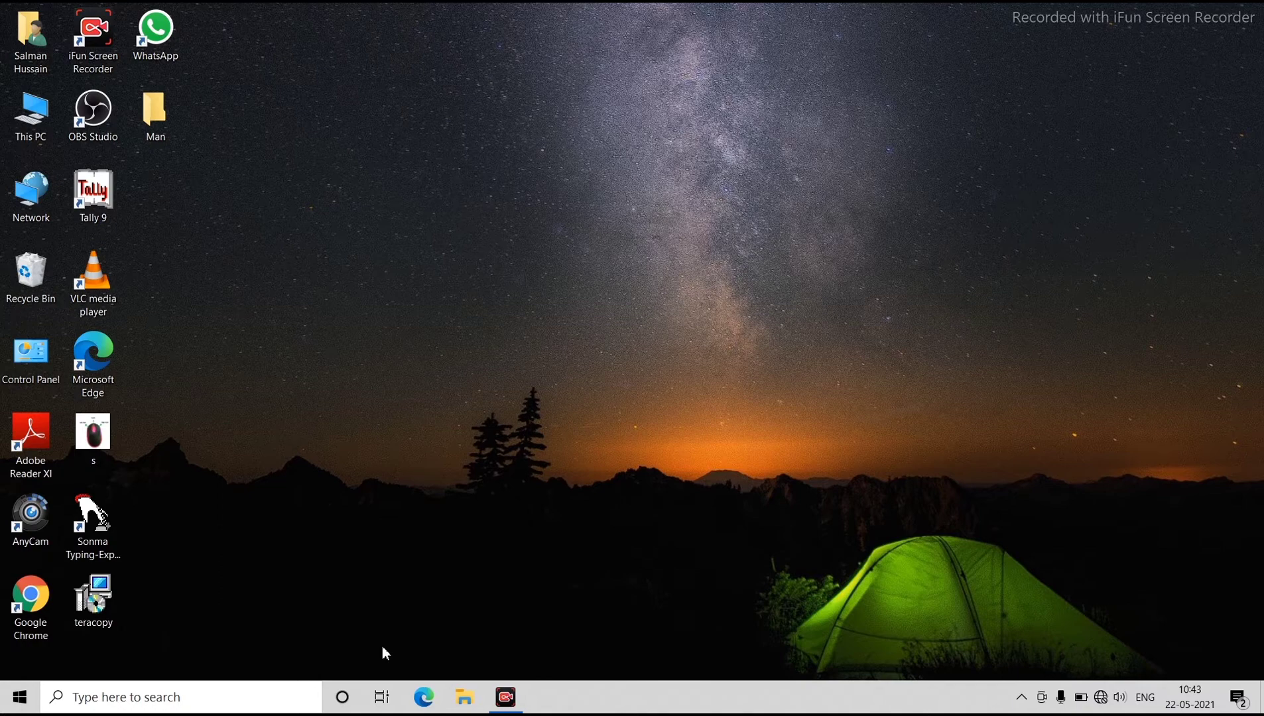
Launch Notepad from the Run prompt and maximize its window
{"action": "key", "text": "super+r"}
{"action": "type", "text": "notepad"}
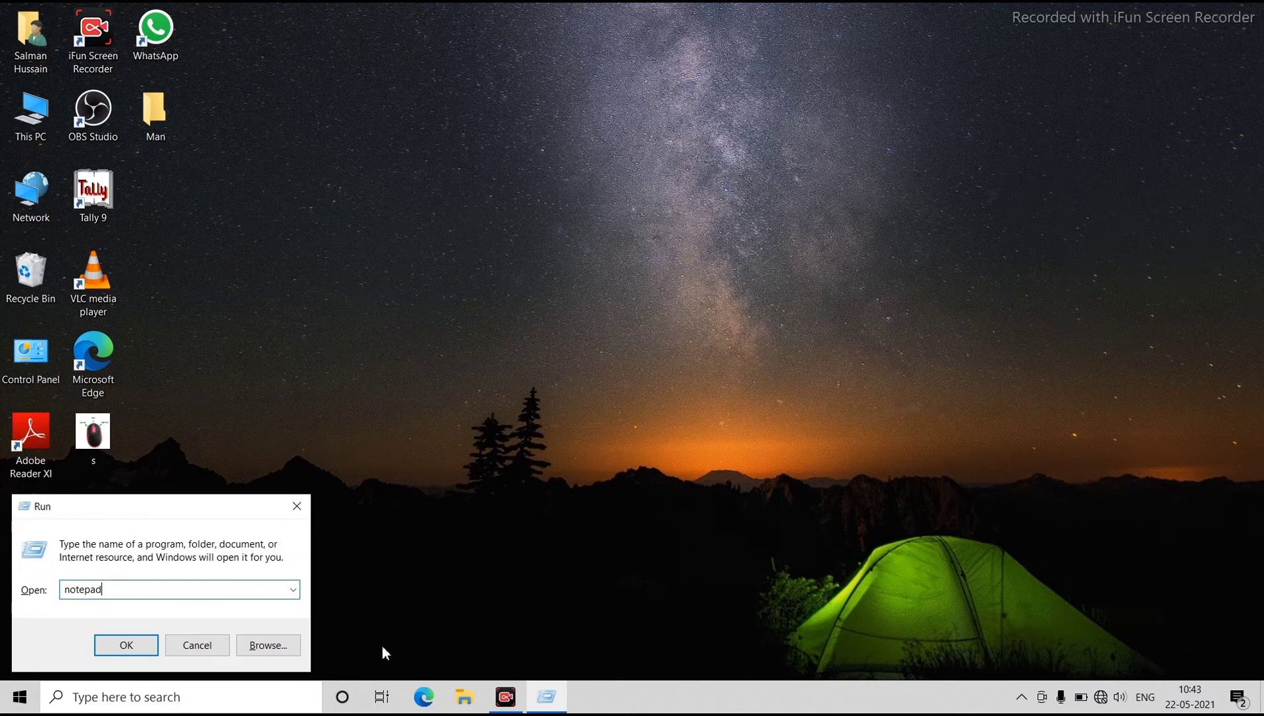
{"action": "key", "text": "Return"}
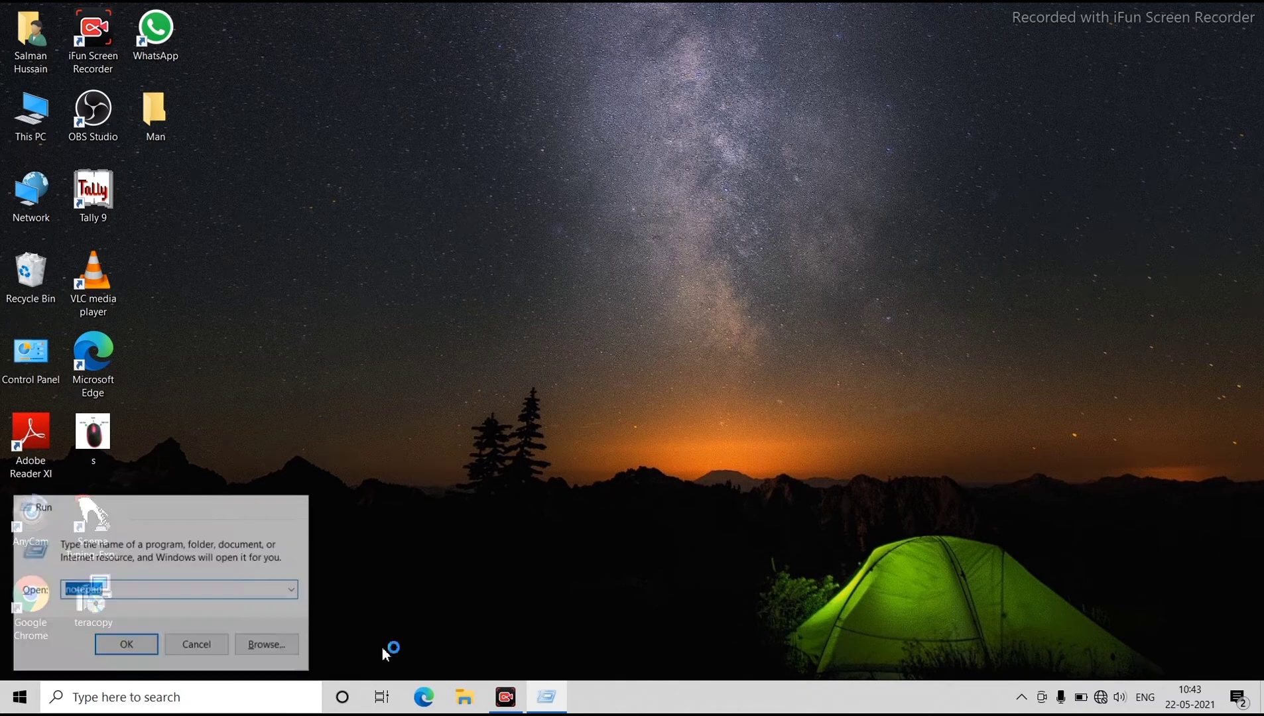
{"action": "key", "text": "super+Up"}
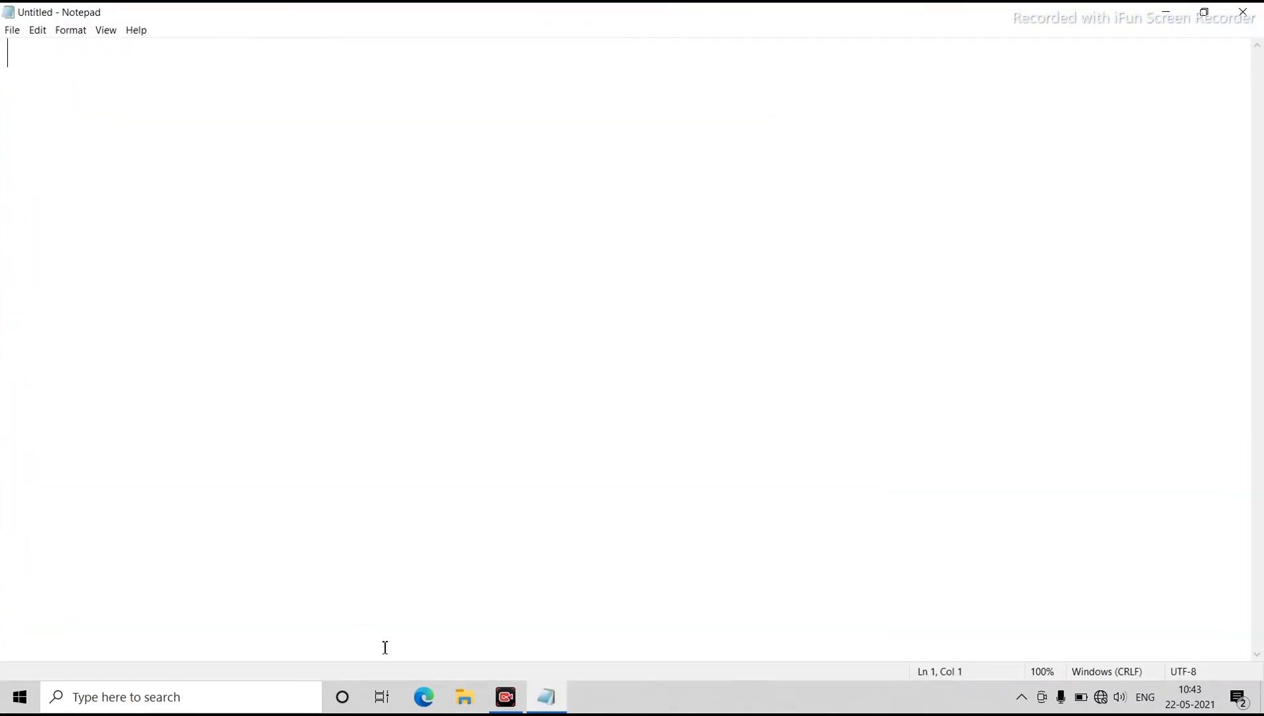
{"action": "type", "text": "123"}
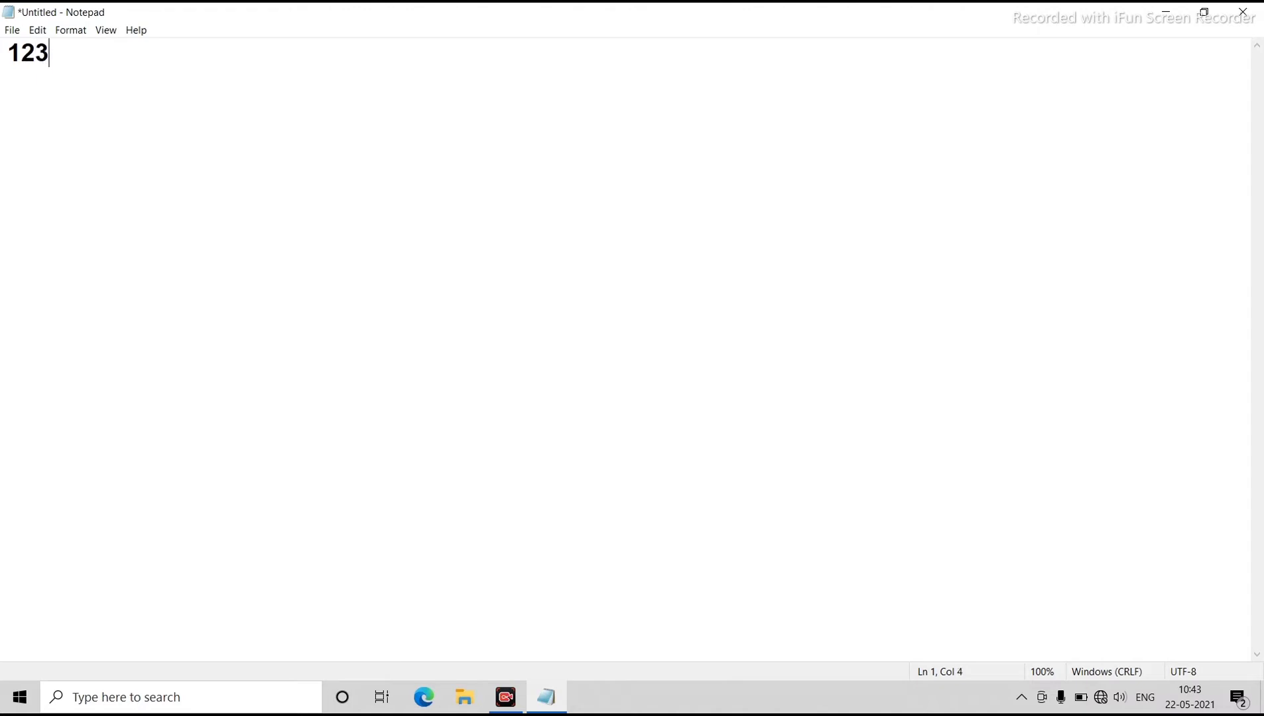
{"action": "type", "text": "4567"}
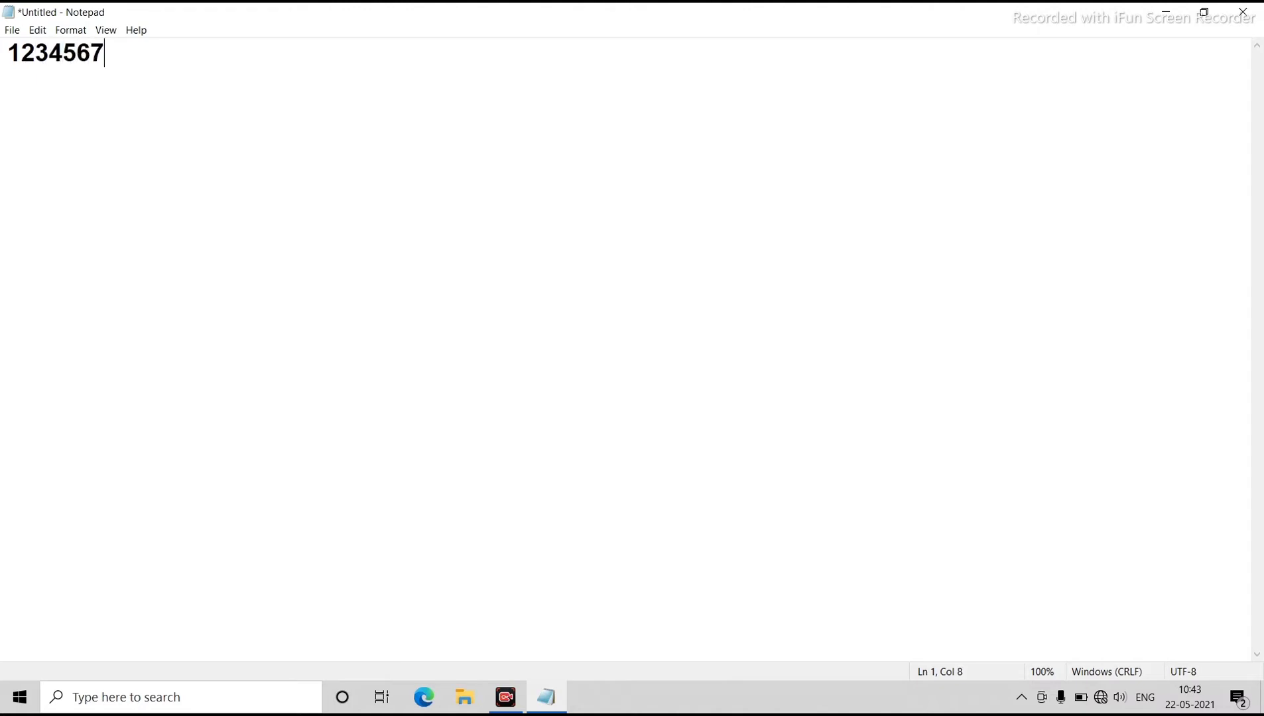
{"action": "type", "text": "890-"}
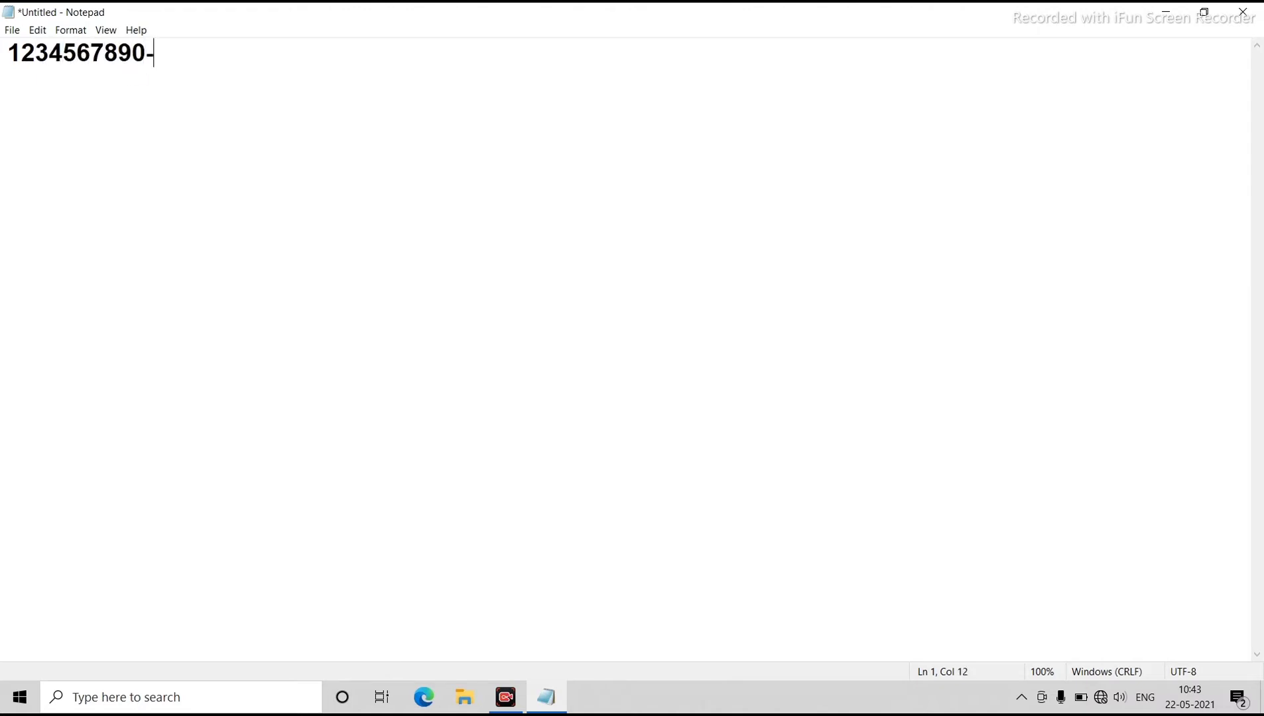
{"action": "type", "text": "=\\"}
{"action": "key", "text": "BackSpace"}
{"action": "key", "text": "BackSpace"}
{"action": "key", "text": "BackSpace"}
{"action": "key", "text": "BackSpace"}
{"action": "key", "text": "BackSpace"}
{"action": "key", "text": "BackSpace"}
{"action": "key", "text": "BackSpace"}
{"action": "key", "text": "BackSpace"}
{"action": "key", "text": "BackSpace"}
{"action": "key", "text": "BackSpace"}
{"action": "key", "text": "BackSpace"}
{"action": "key", "text": "BackSpace"}
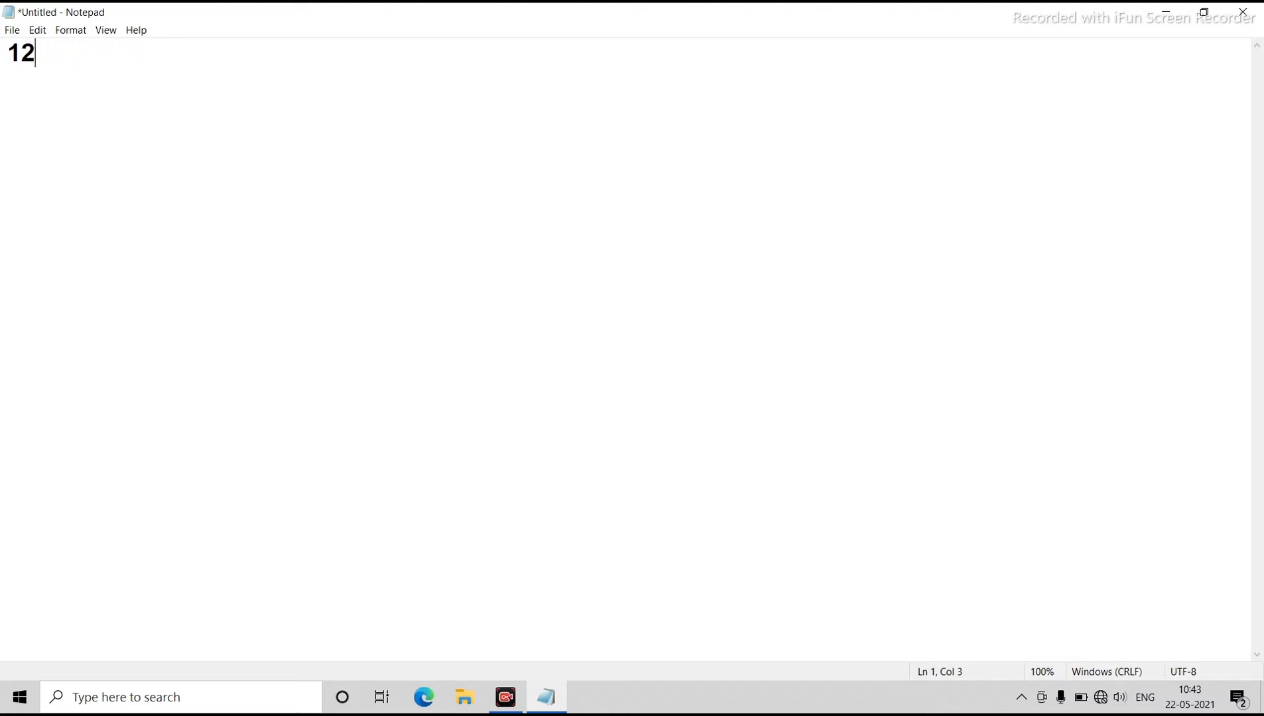
{"action": "key", "text": "BackSpace"}
{"action": "type", "text": "12345"}
{"action": "key", "text": "BackSpace"}
{"action": "key", "text": "BackSpace"}
{"action": "key", "text": "BackSpace"}
{"action": "key", "text": "BackSpace"}
{"action": "key", "text": "BackSpace"}
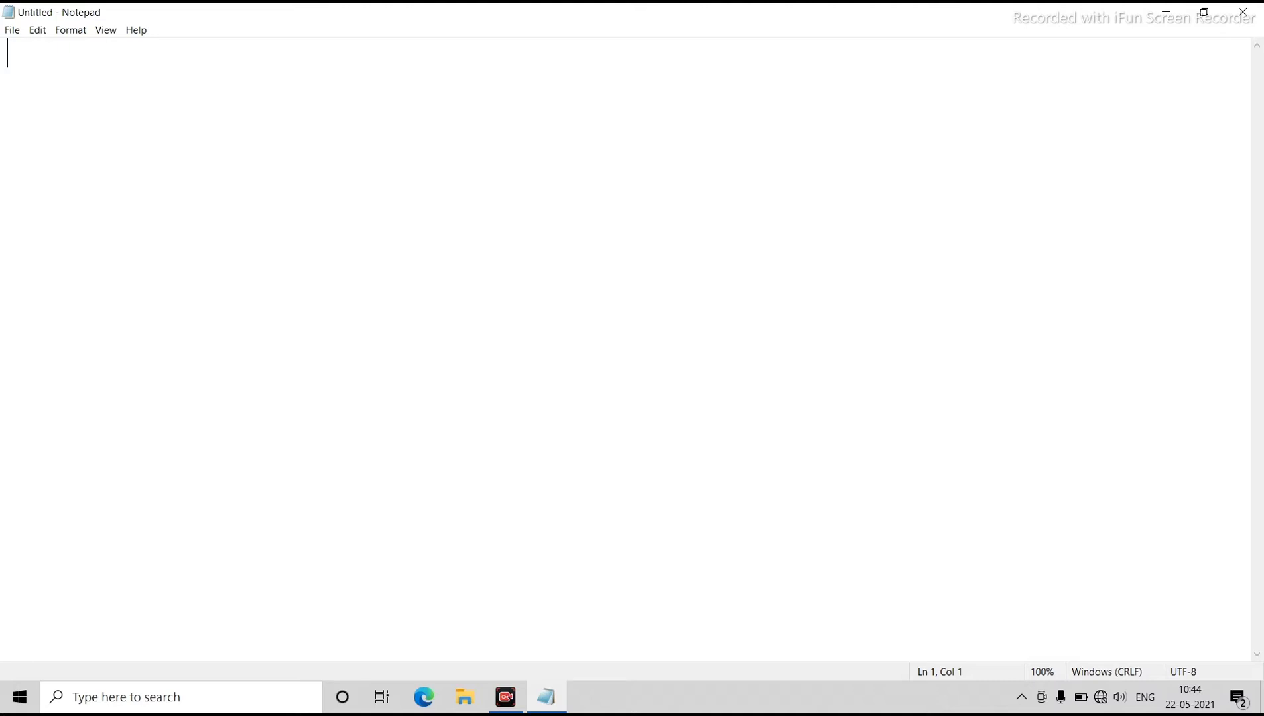
{"action": "type", "text": "123458"}
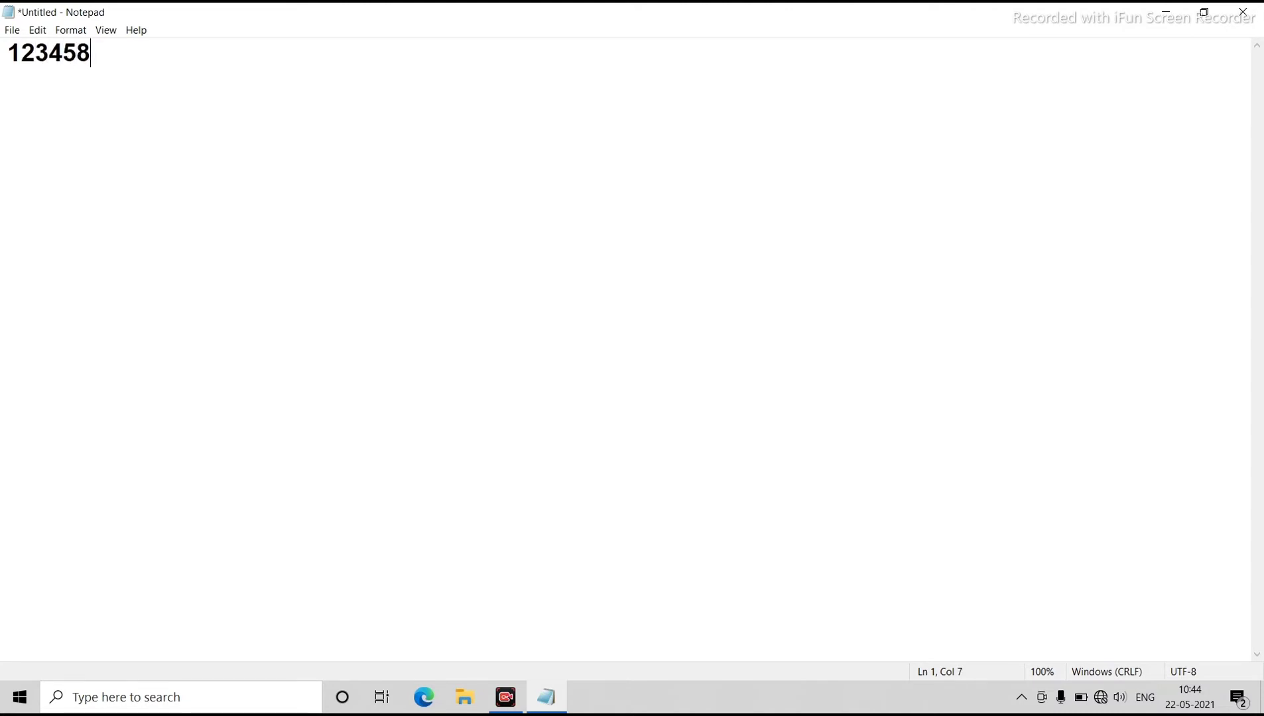
{"action": "key", "text": "BackSpace"}
{"action": "key", "text": "BackSpace"}
{"action": "key", "text": "BackSpace"}
{"action": "key", "text": "BackSpace"}
{"action": "key", "text": "BackSpace"}
{"action": "key", "text": "BackSpace"}
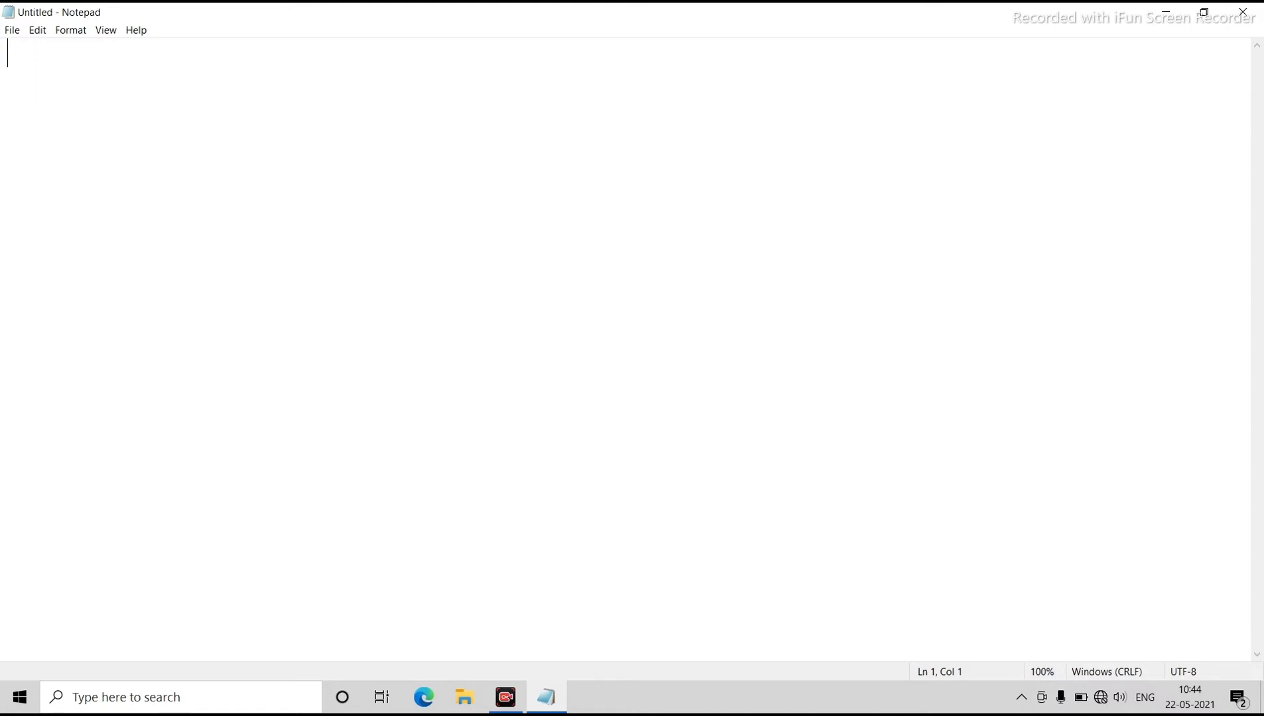
{"action": "type", "text": "@"}
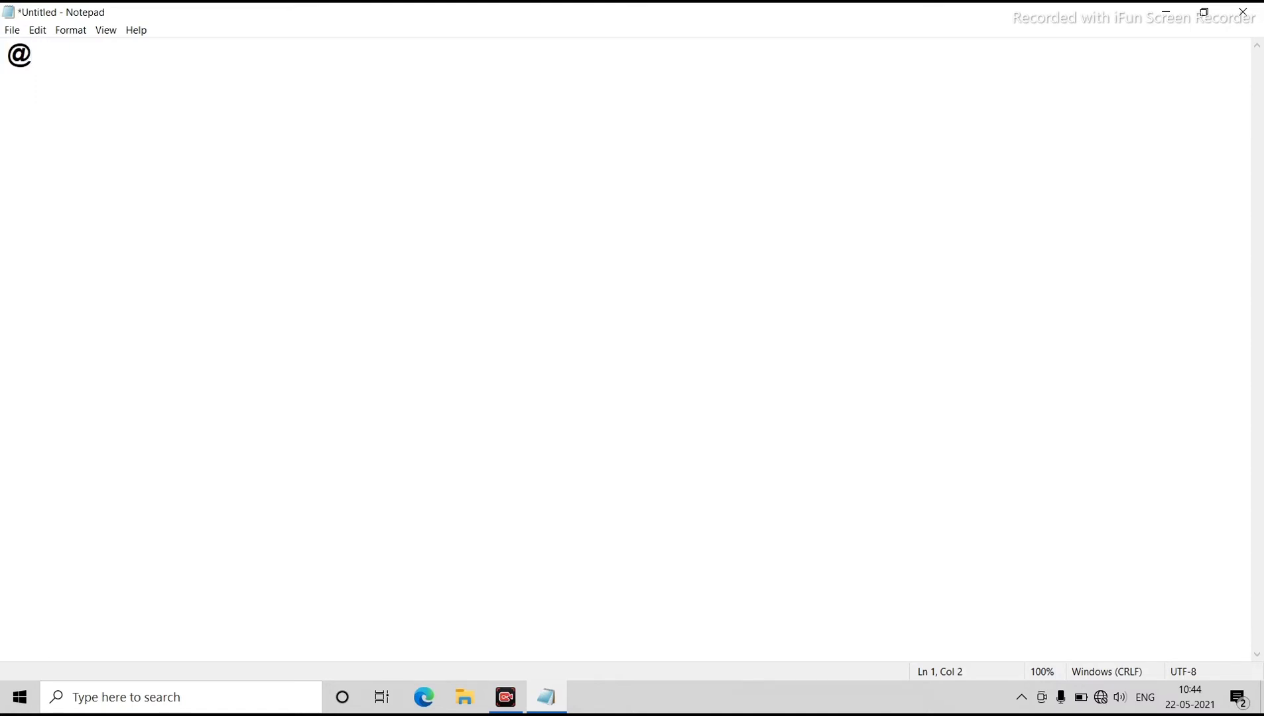
{"action": "key", "text": "ctrl+z"}
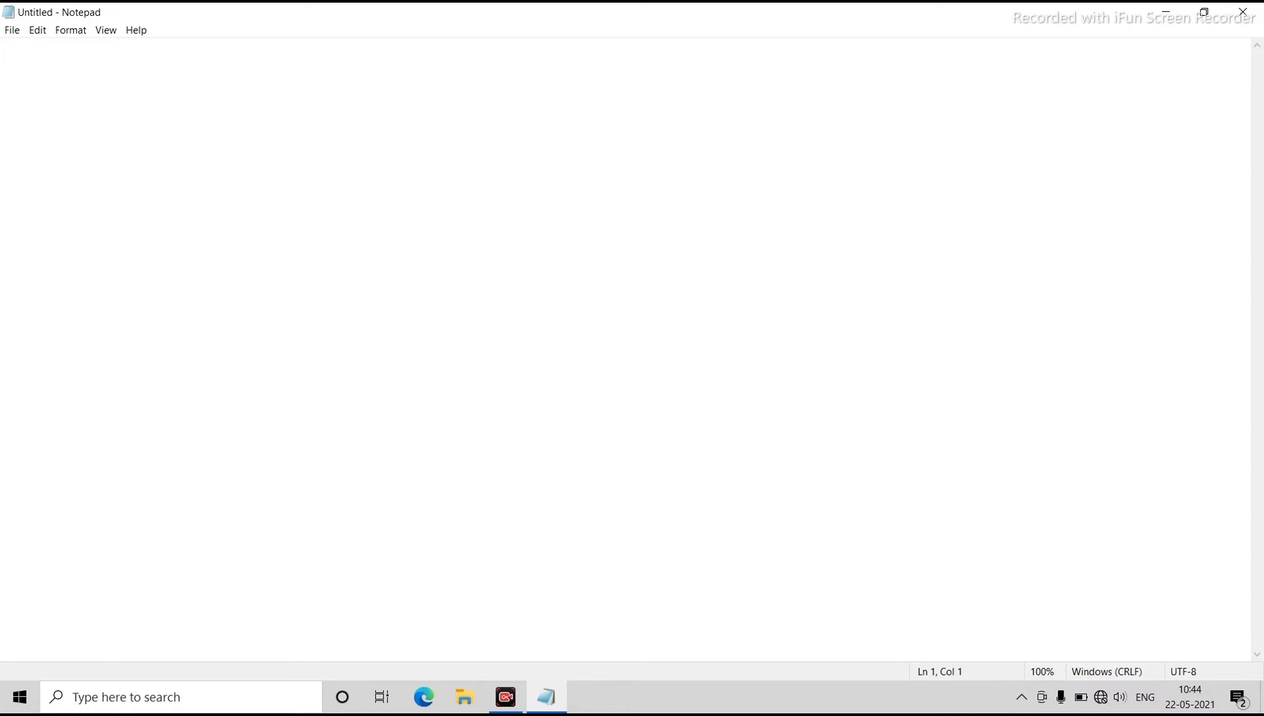
{"action": "type", "text": "%"}
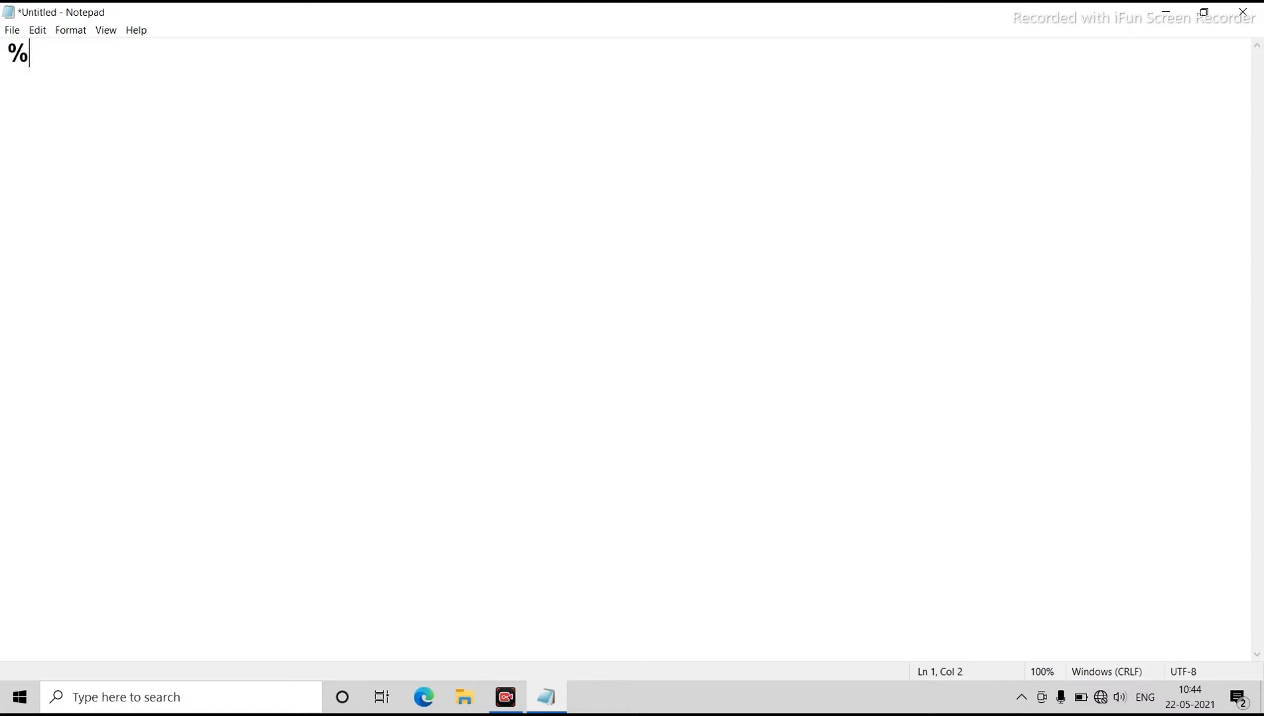
{"action": "key", "text": "BackSpace"}
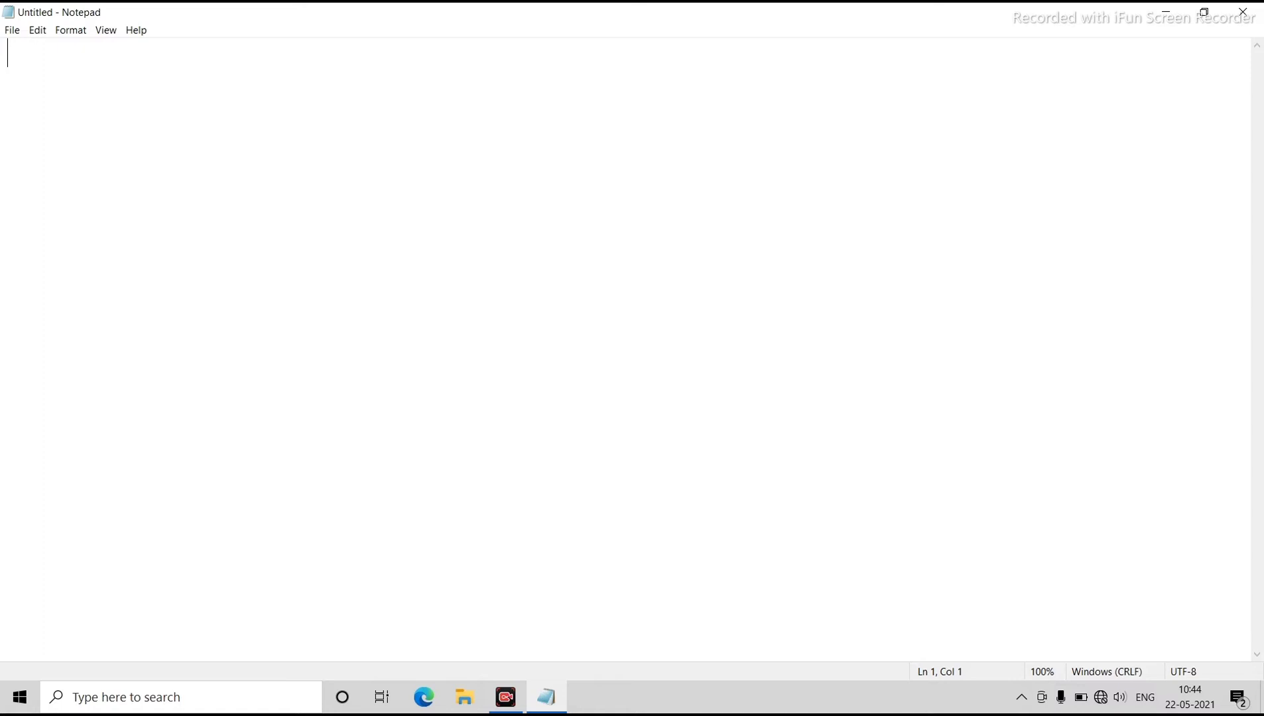
{"action": "type", "text": "qwierioeowipwo"}
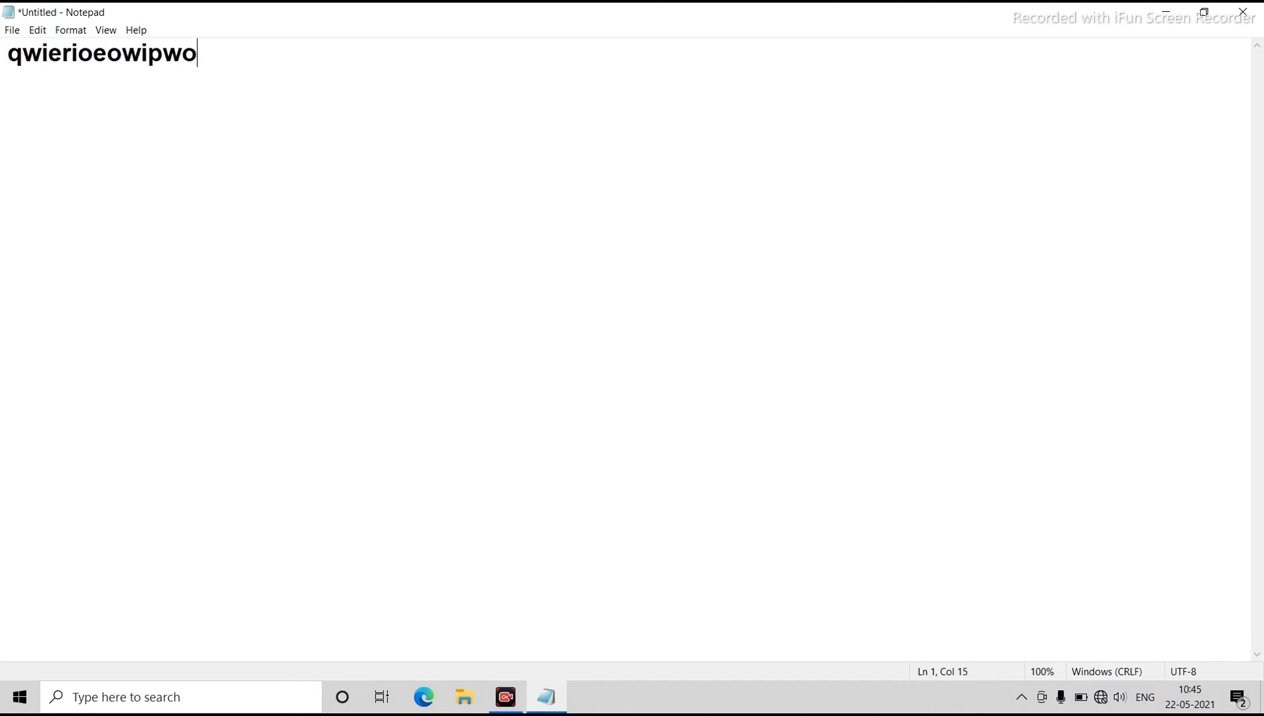
{"action": "type", "text": "kdsjsdfjldkmcnv,mc"}
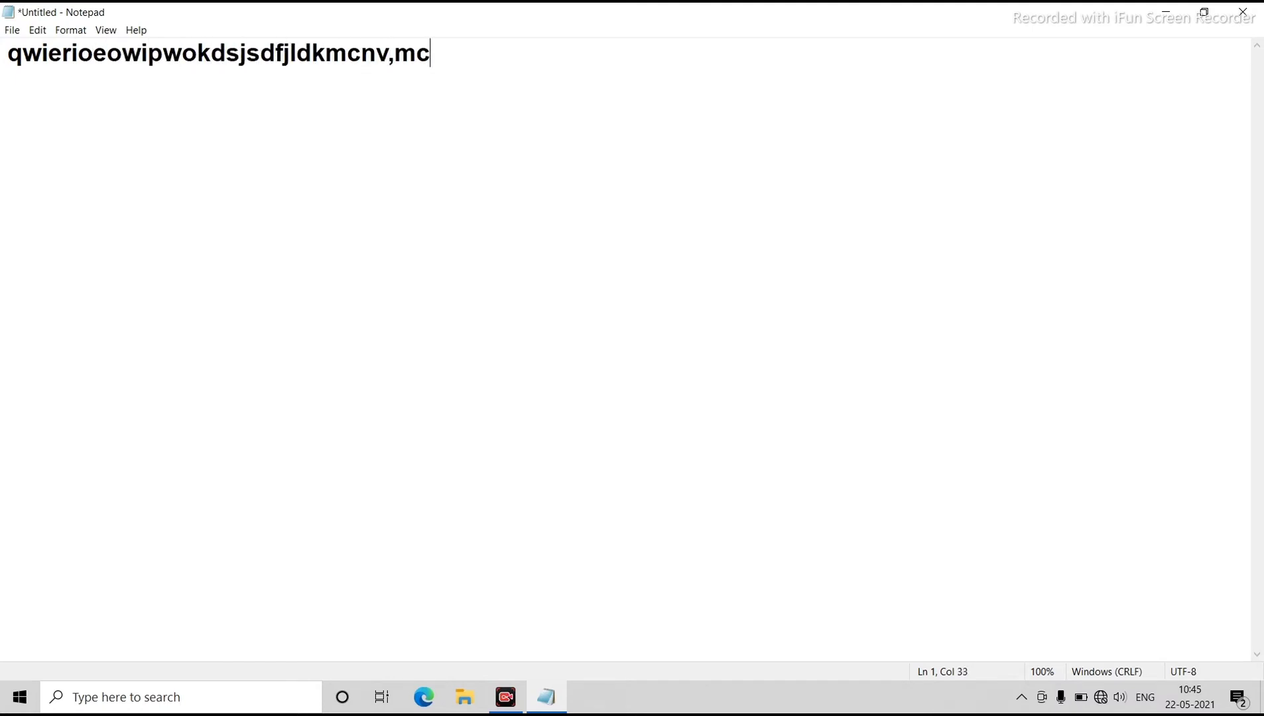
{"action": "type", "text": "ewioreuwqporurpoisdfhlsdkjhgdjks"}
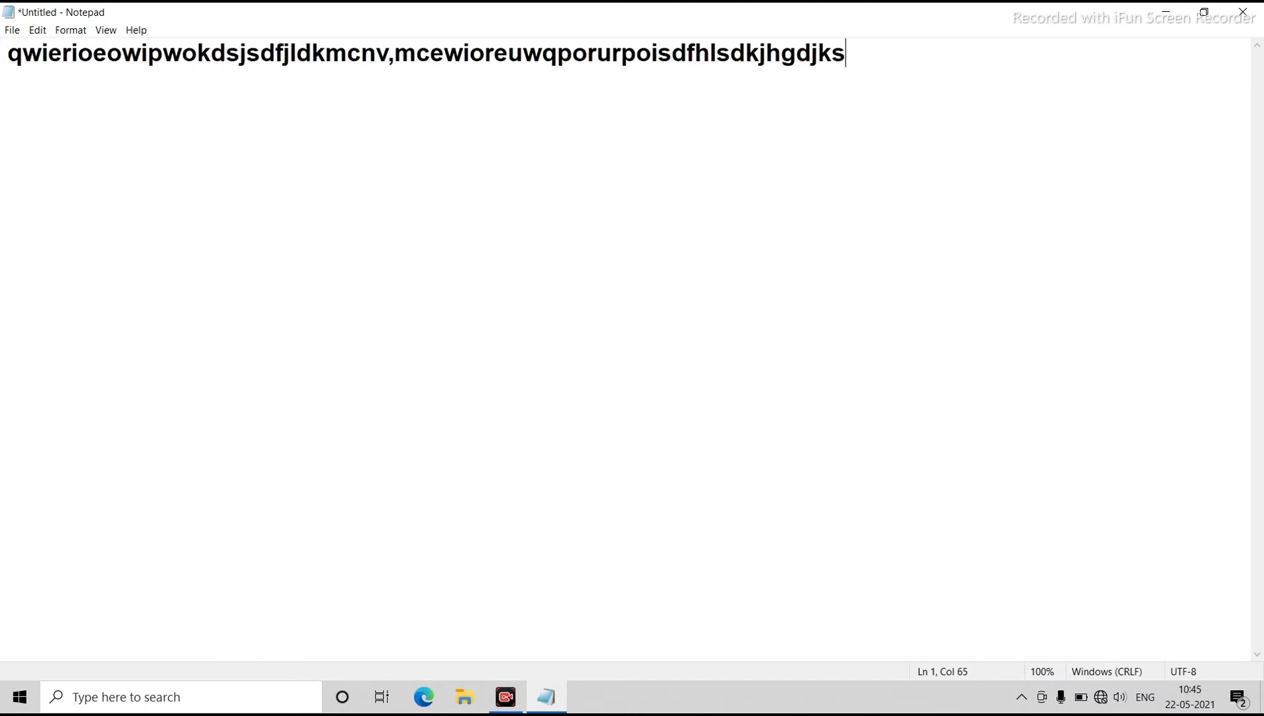
{"action": "type", "text": "irpoweqrijdkslmsdhoiruweoiul"}
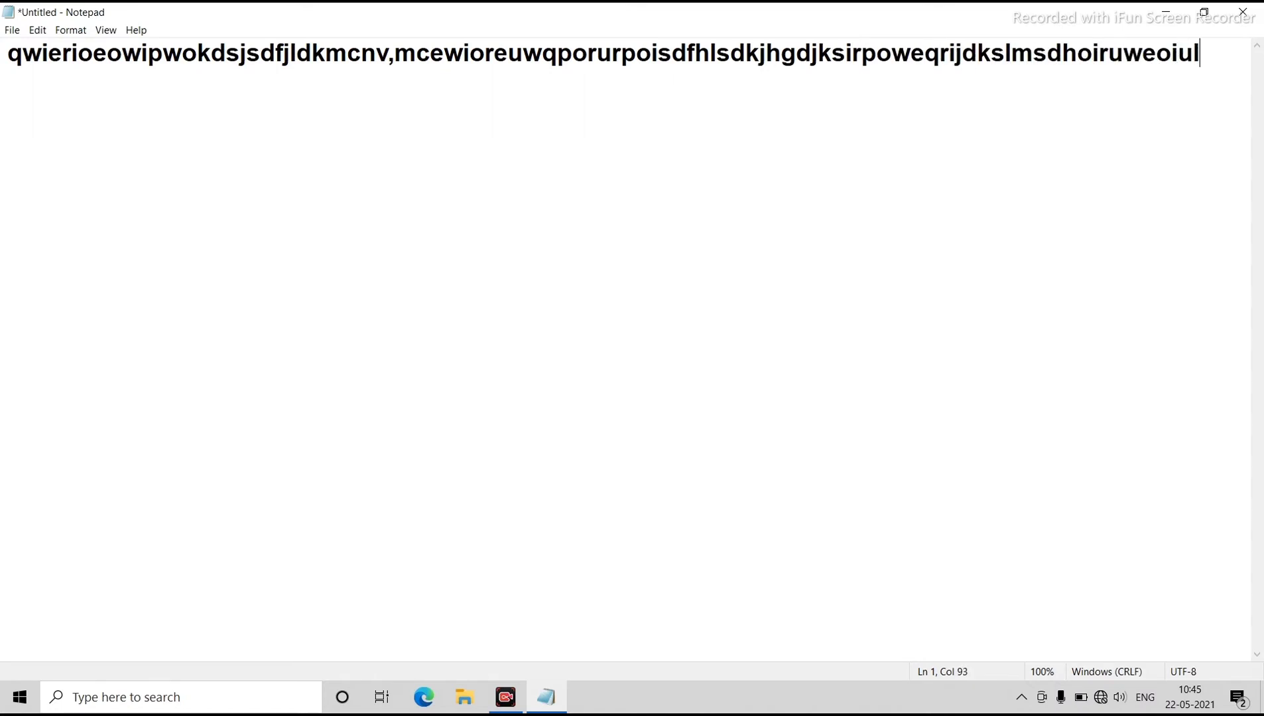
{"action": "type", "text": "kjfdsdsjklflkdfjlsdkjflksdireowpri"}
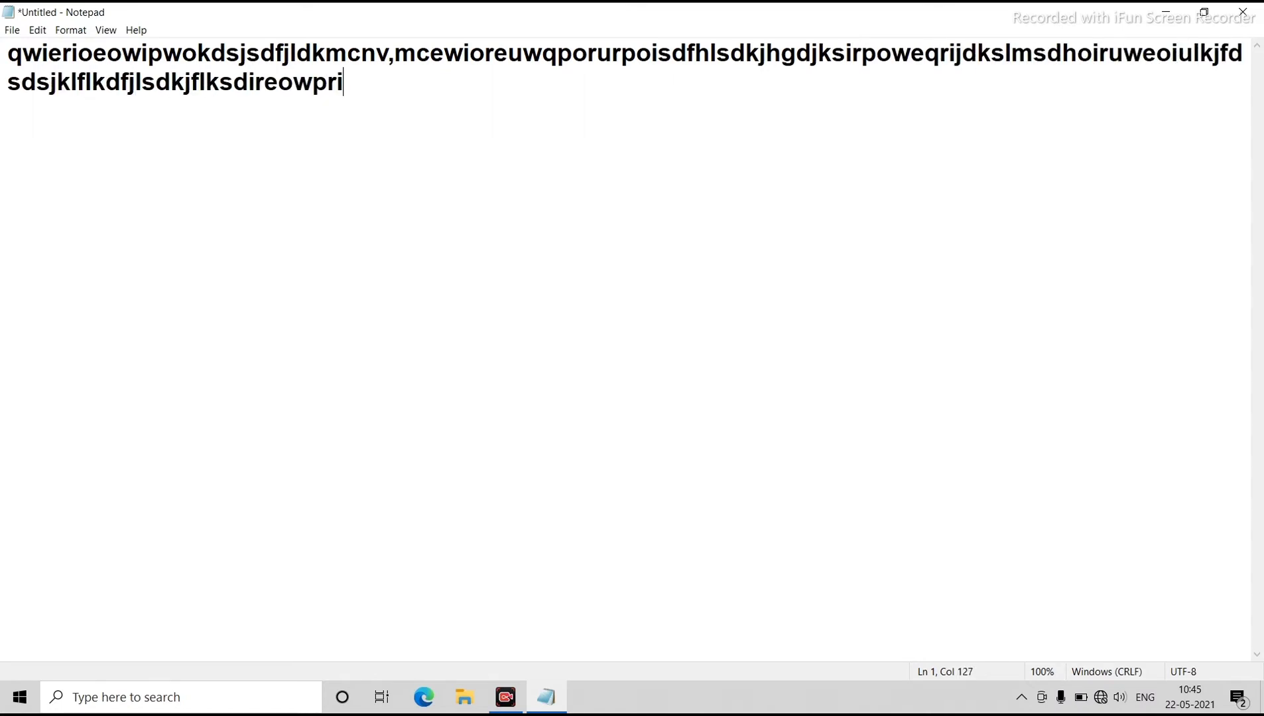
{"action": "type", "text": "upsxm,lxc,mn,mxcbnx,mbx"}
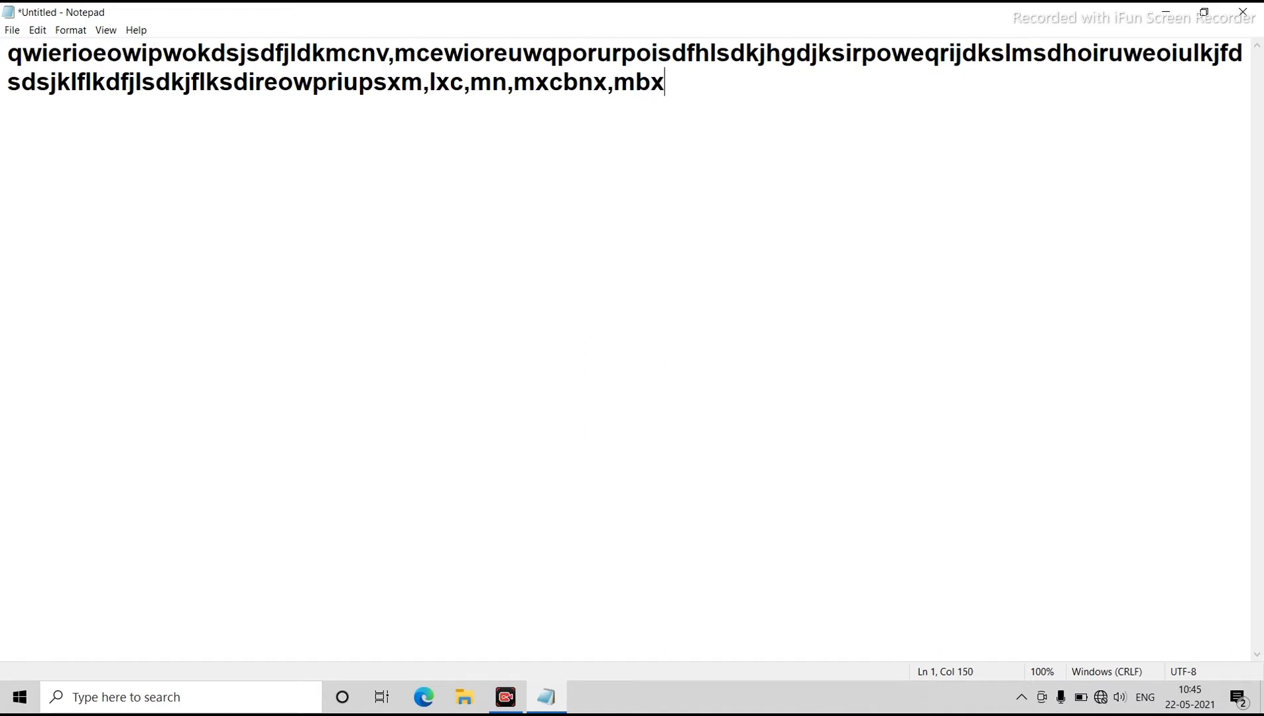
{"action": "type", "text": "u"}
{"action": "key", "text": "ctrl+a"}
{"action": "key", "text": "BackSpace"}
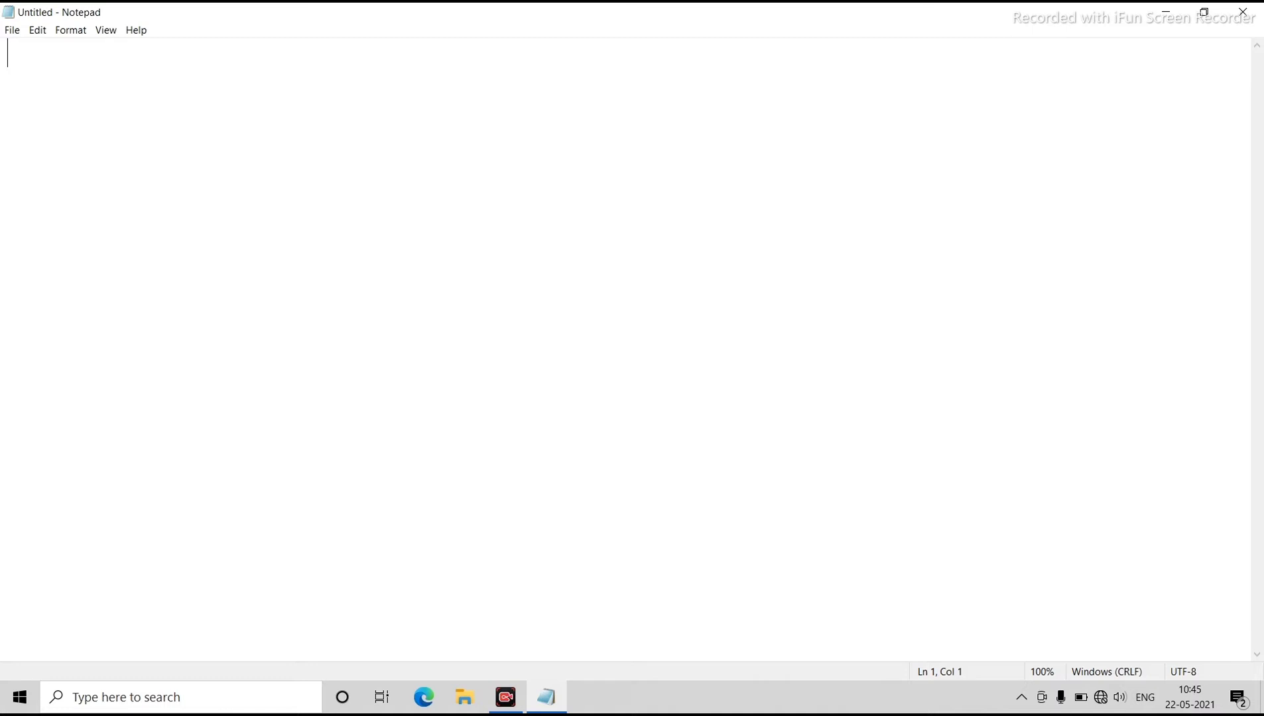
Type the lowercase strings 'qwertyui' and 'cdsfhjksdhfjsd', erasing each with Backspace
{"action": "type", "text": "qwert"}
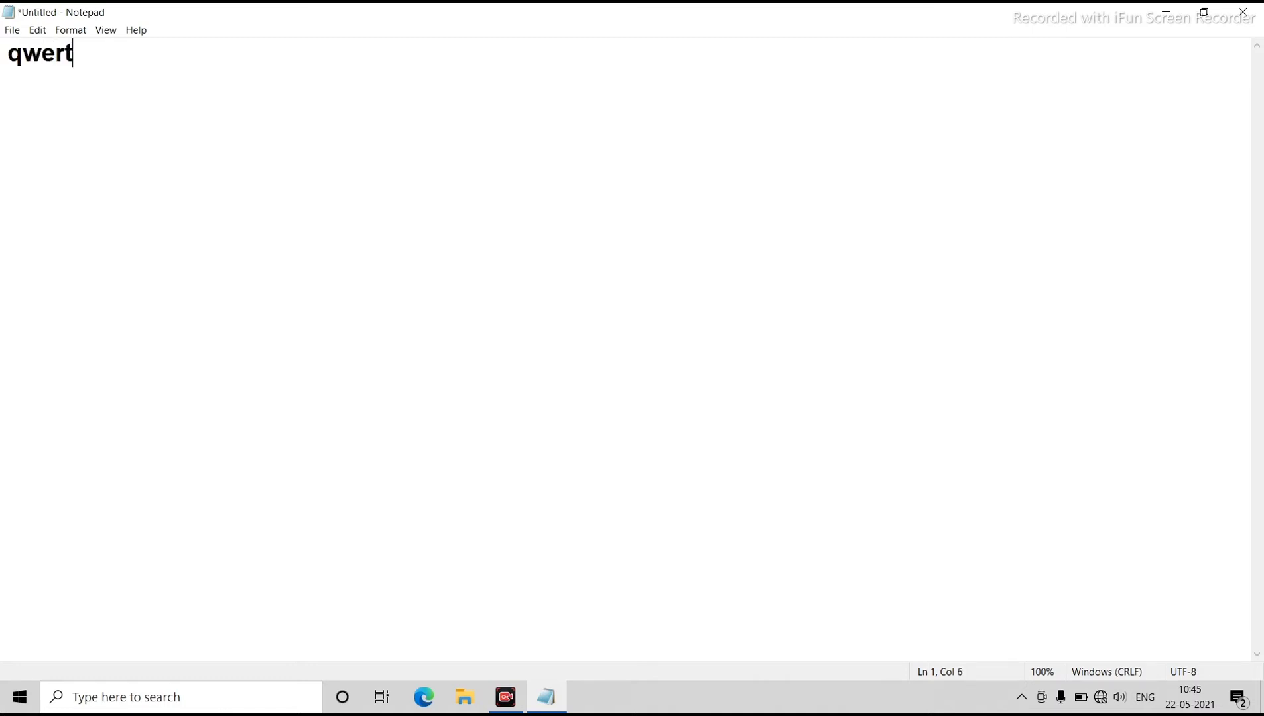
{"action": "type", "text": "yui"}
{"action": "key", "text": "BackSpace"}
{"action": "key", "text": "BackSpace"}
{"action": "key", "text": "BackSpace"}
{"action": "key", "text": "BackSpace"}
{"action": "key", "text": "BackSpace"}
{"action": "key", "text": "BackSpace"}
{"action": "key", "text": "BackSpace"}
{"action": "key", "text": "BackSpace"}
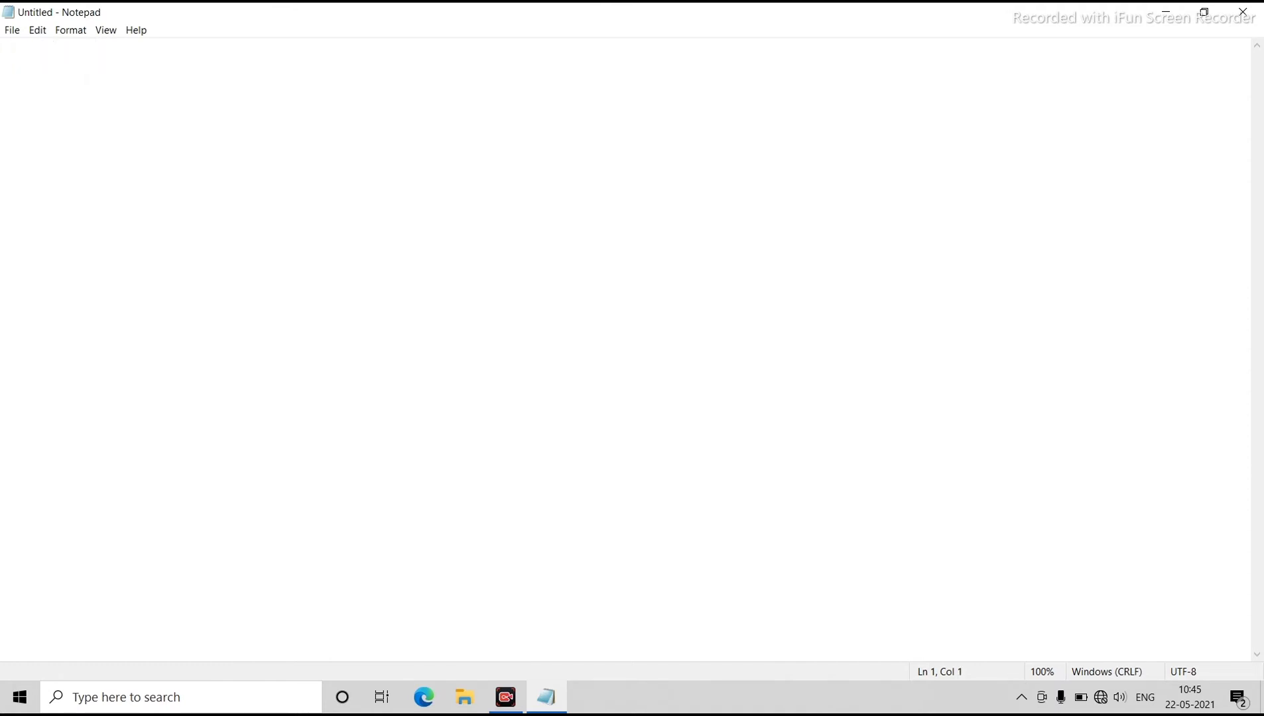
{"action": "type", "text": "cdsfhjksdhfjsd"}
{"action": "key", "text": "BackSpace"}
{"action": "key", "text": "BackSpace"}
{"action": "key", "text": "BackSpace"}
{"action": "key", "text": "BackSpace"}
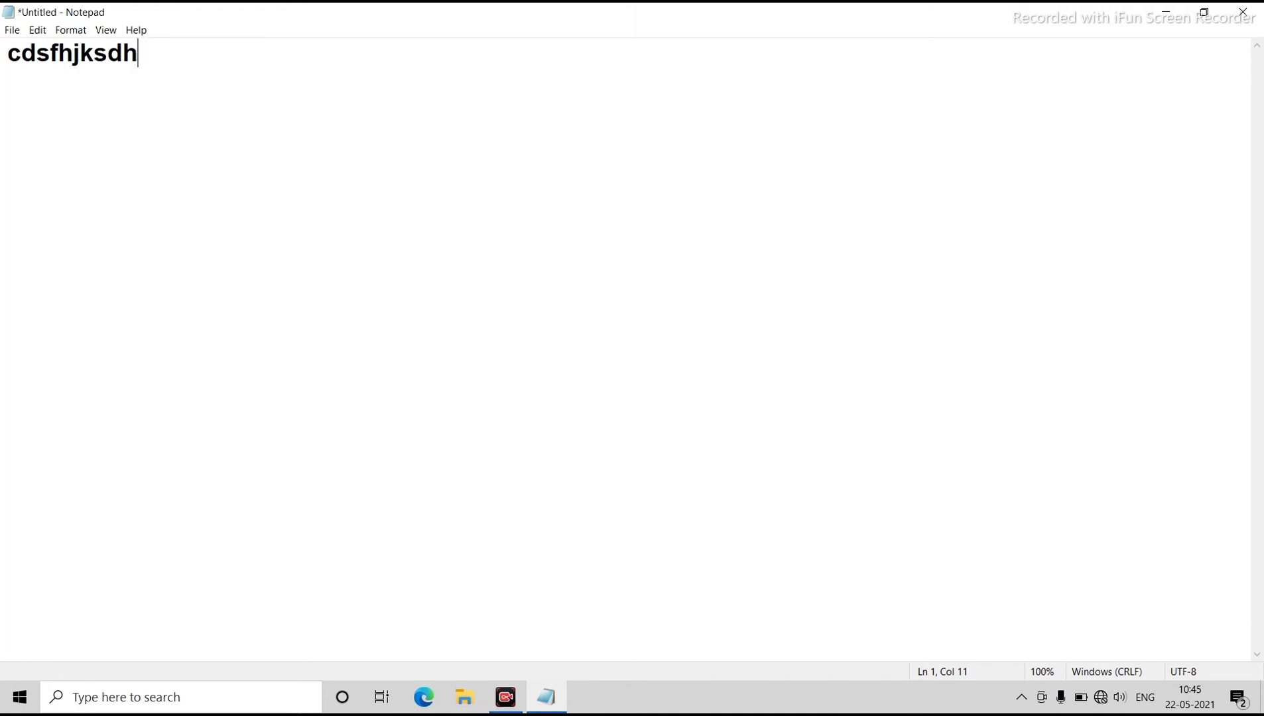
{"action": "key", "text": "BackSpace"}
{"action": "key", "text": "BackSpace"}
{"action": "key", "text": "BackSpace"}
{"action": "key", "text": "BackSpace"}
{"action": "key", "text": "BackSpace"}
{"action": "key", "text": "BackSpace"}
{"action": "key", "text": "BackSpace"}
{"action": "key", "text": "BackSpace"}
{"action": "key", "text": "BackSpace"}
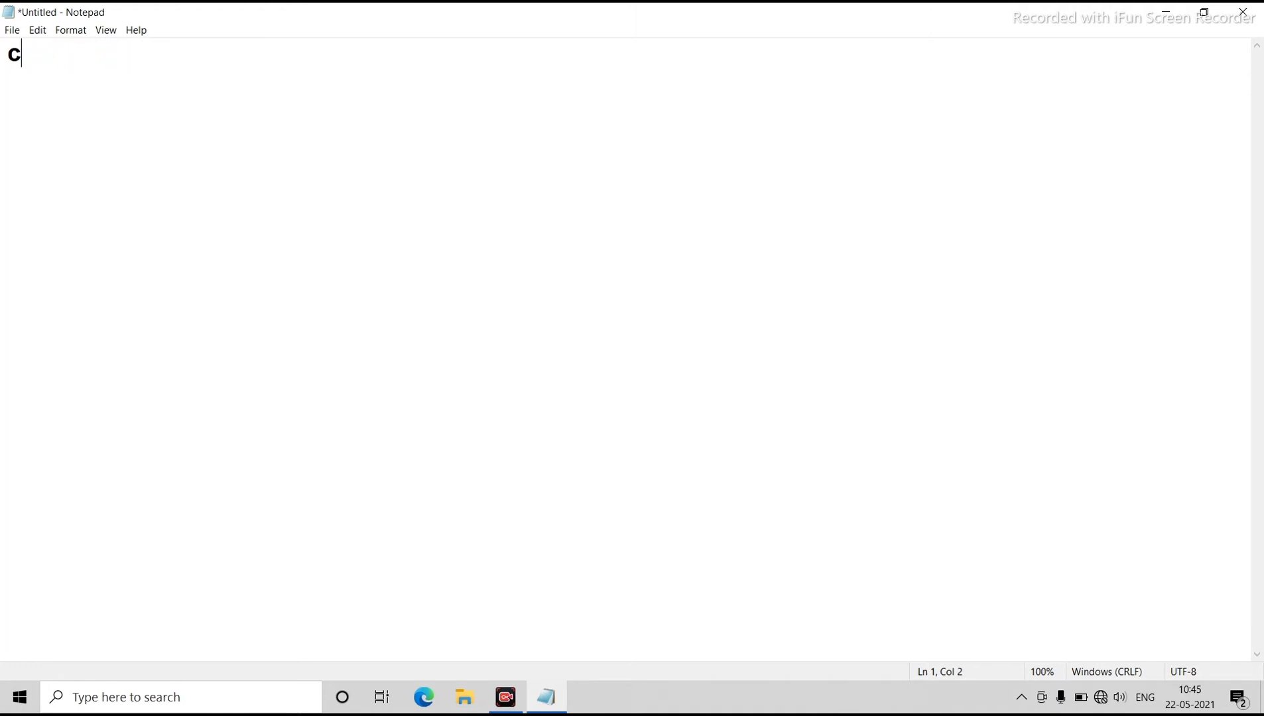
{"action": "key", "text": "BackSpace"}
Type two long runs of capital letters, clearing each with select-all and Delete
{"action": "type", "text": "HSDFJGHSD"}
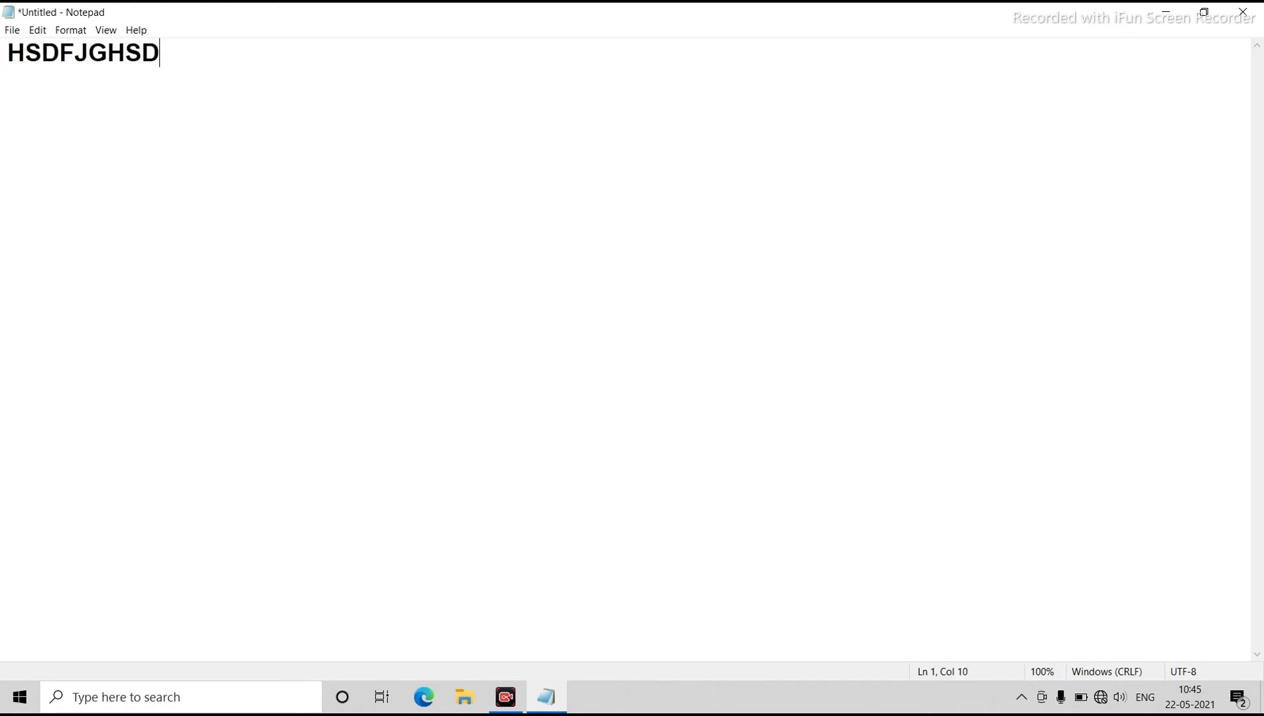
{"action": "type", "text": "JHSDJHSDJHDUEWDS"}
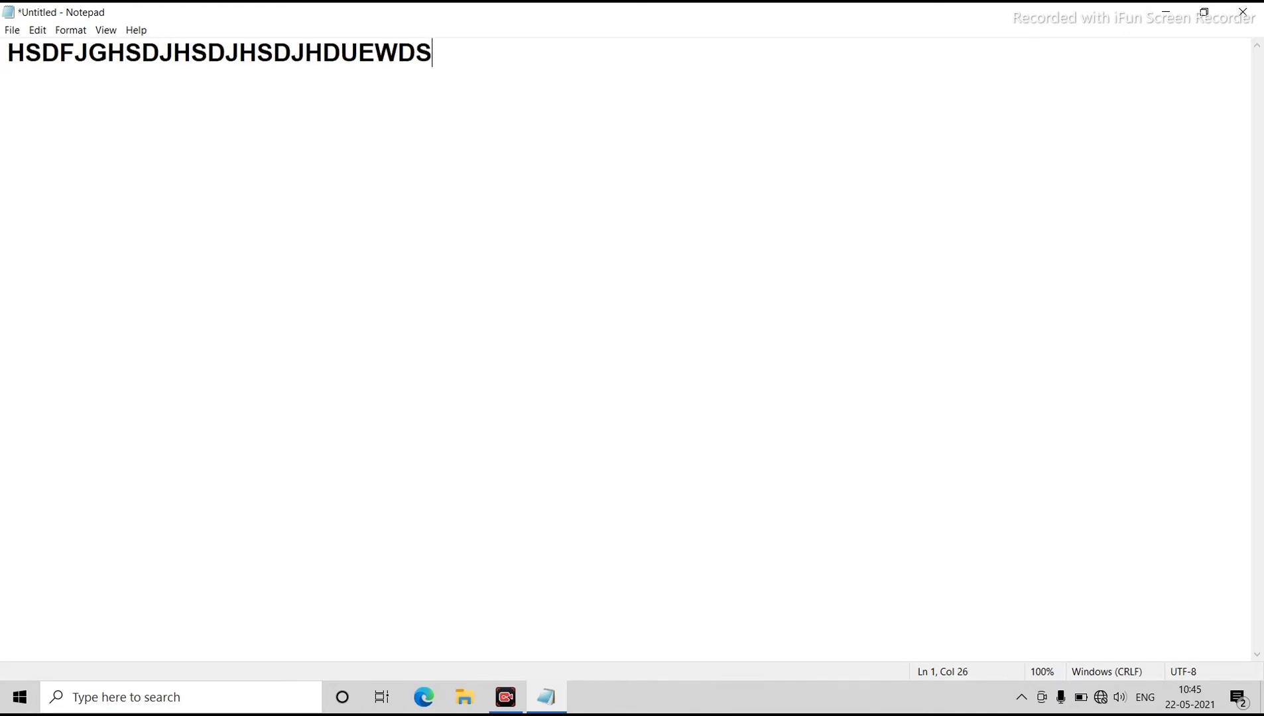
{"action": "type", "text": "JHCNXCBMHSFKJSDHFKJDSH"}
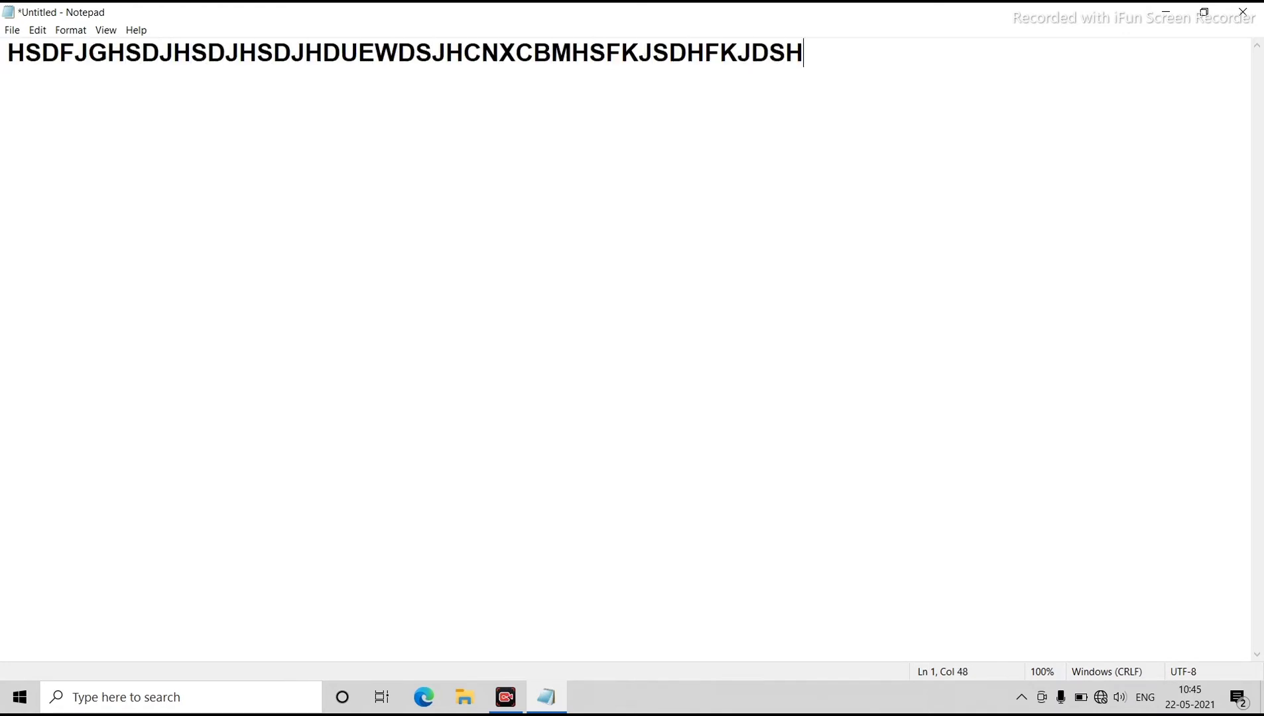
{"action": "type", "text": "EWUIOREWIOSDMHSDKJFHDSJKHNCX"}
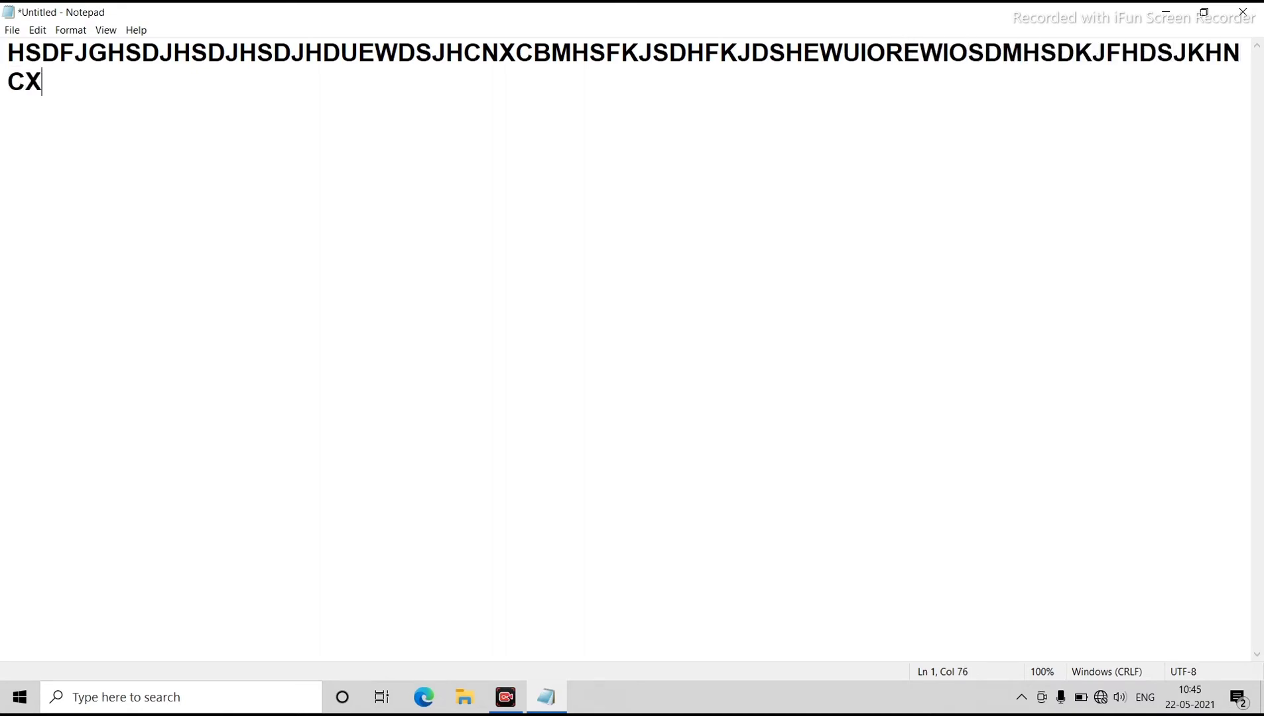
{"action": "type", "text": "BCNBVNMXCBJYHUEWYRUEW"}
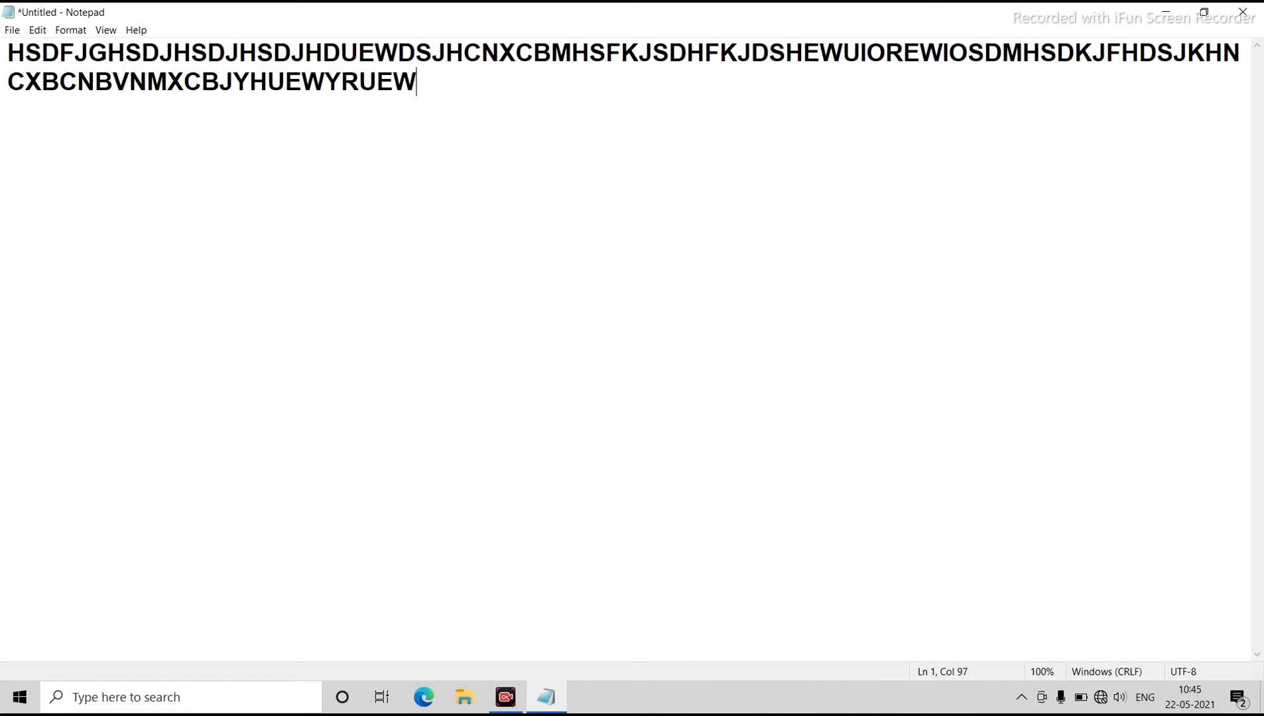
{"action": "key", "text": "ctrl+a"}
{"action": "key", "text": "Delete"}
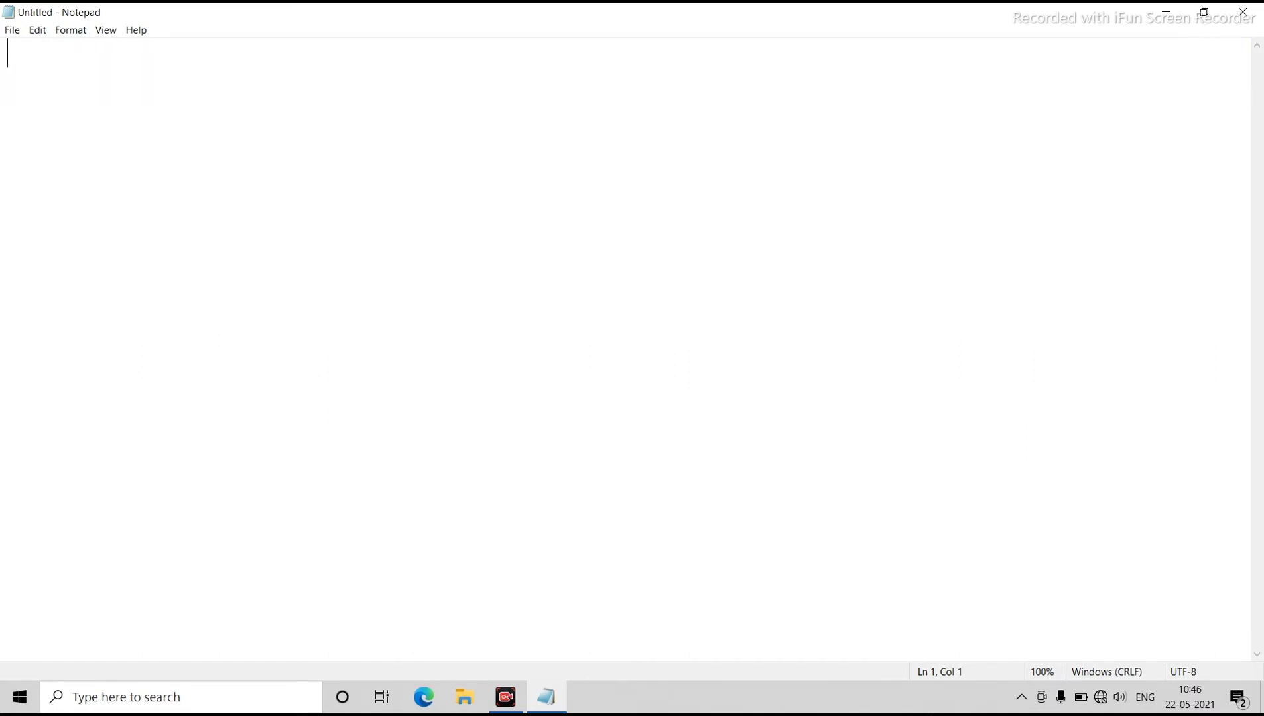
{"action": "type", "text": "HJKSGHJKSHGJKHG"}
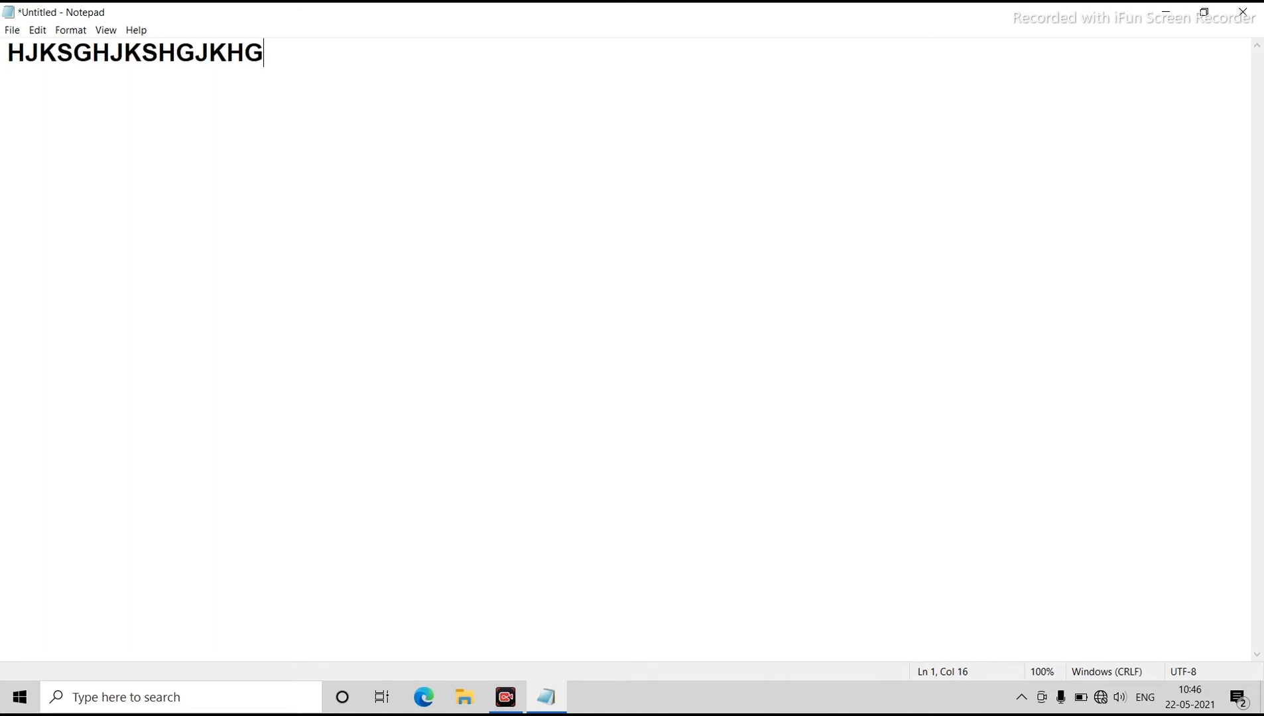
{"action": "type", "text": "JSHJDKHKJHKSDJHKJSGHKSJG"}
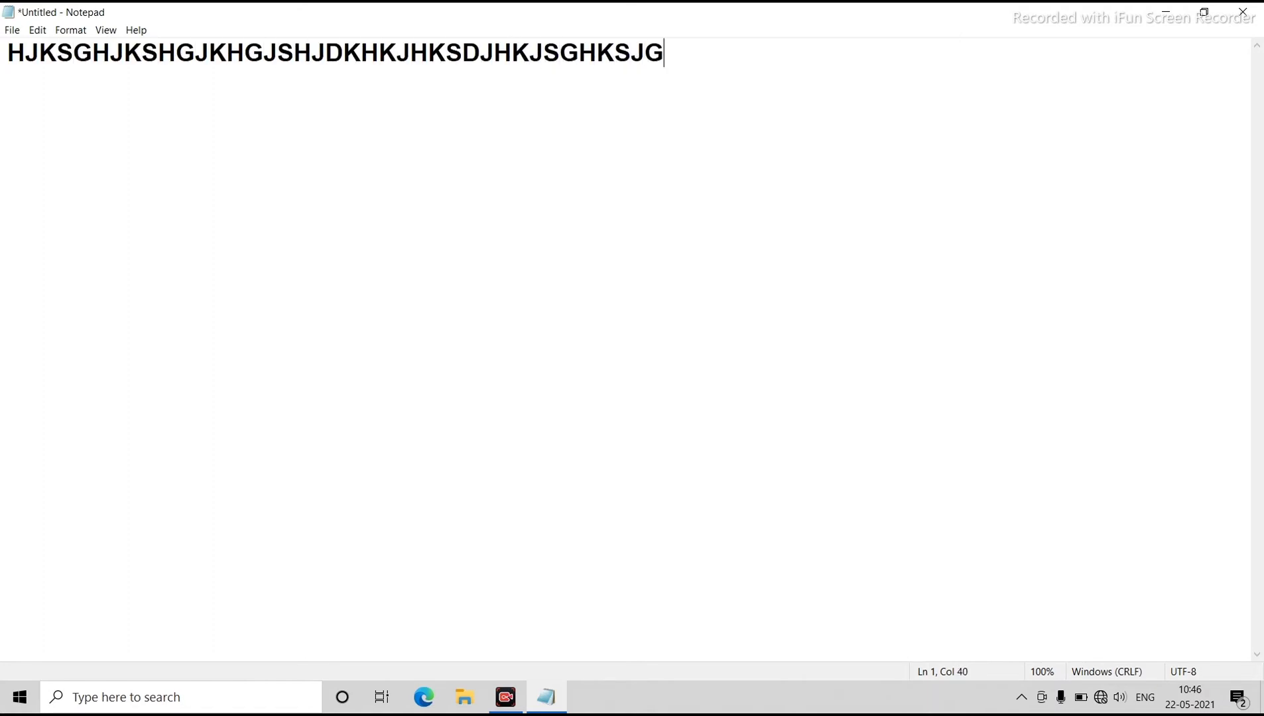
{"action": "key", "text": "ctrl+a"}
{"action": "key", "text": "Delete"}
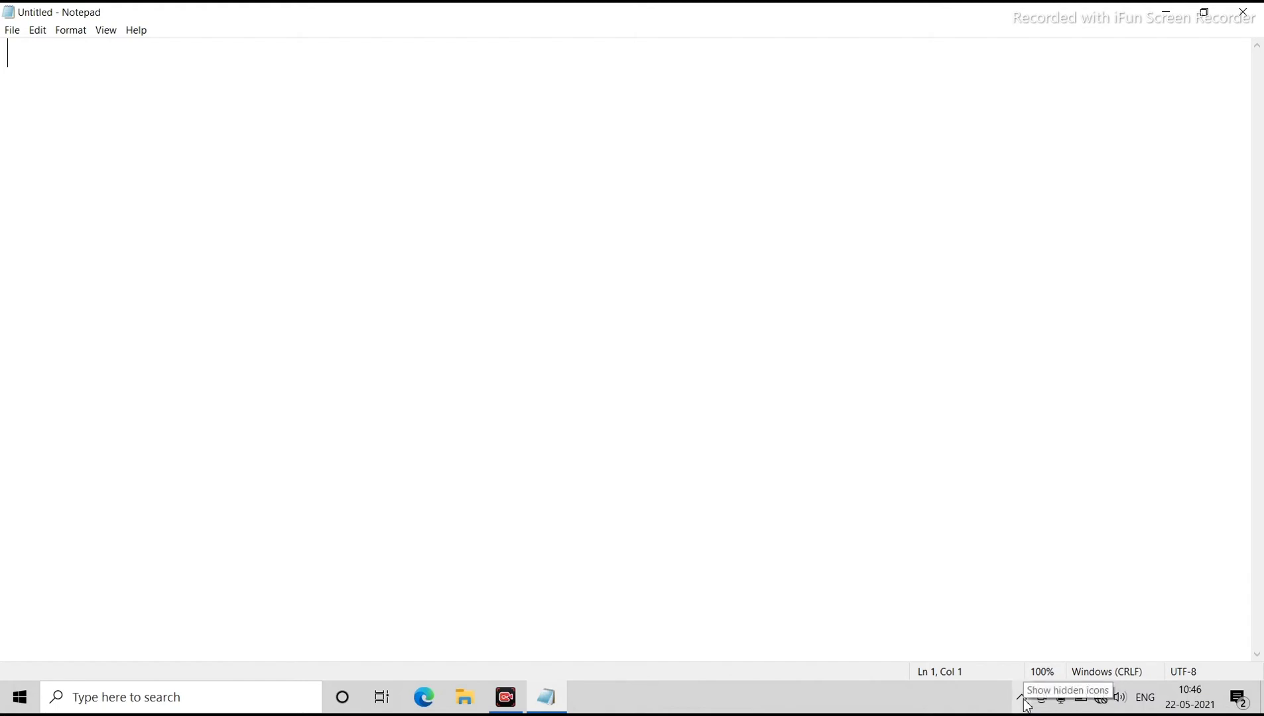
{"action": "type", "text": "HDSAGJKFHDKJFHDJ"}
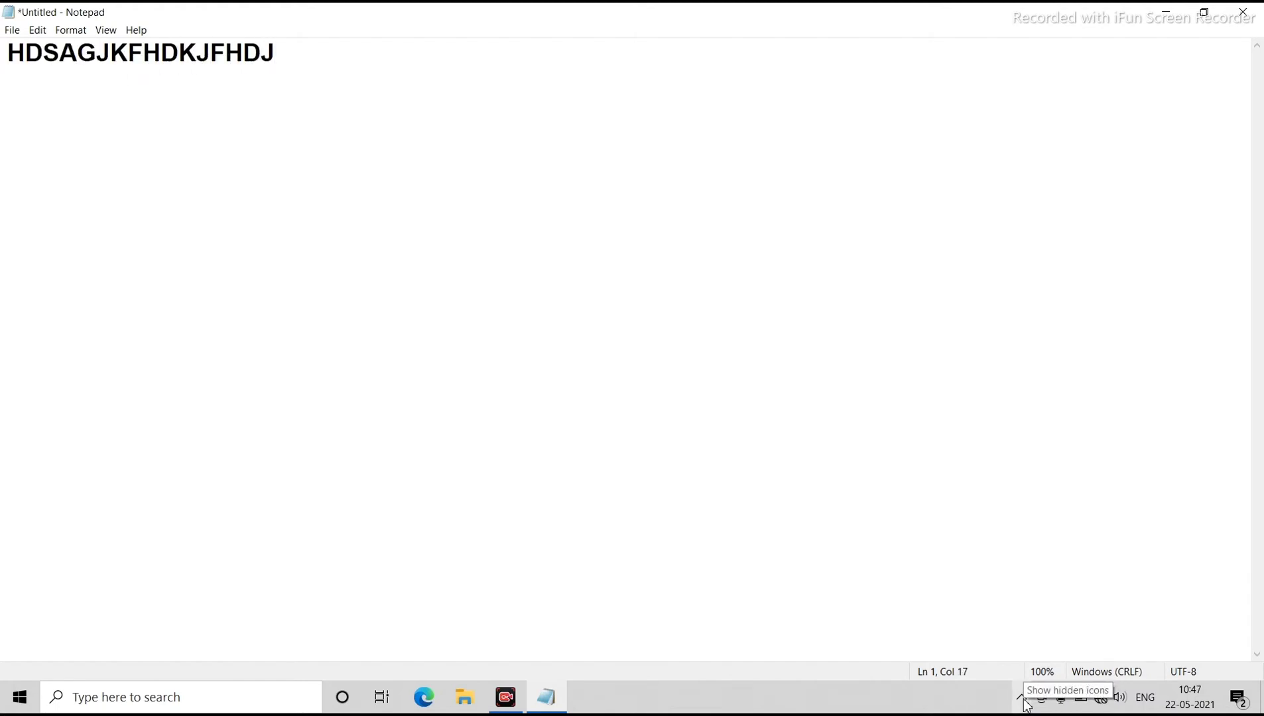
{"action": "key", "text": "ctrl+a"}
{"action": "key", "text": "Delete"}
{"action": "type", "text": "shkgsdjkghsdkjhsdjkg"}
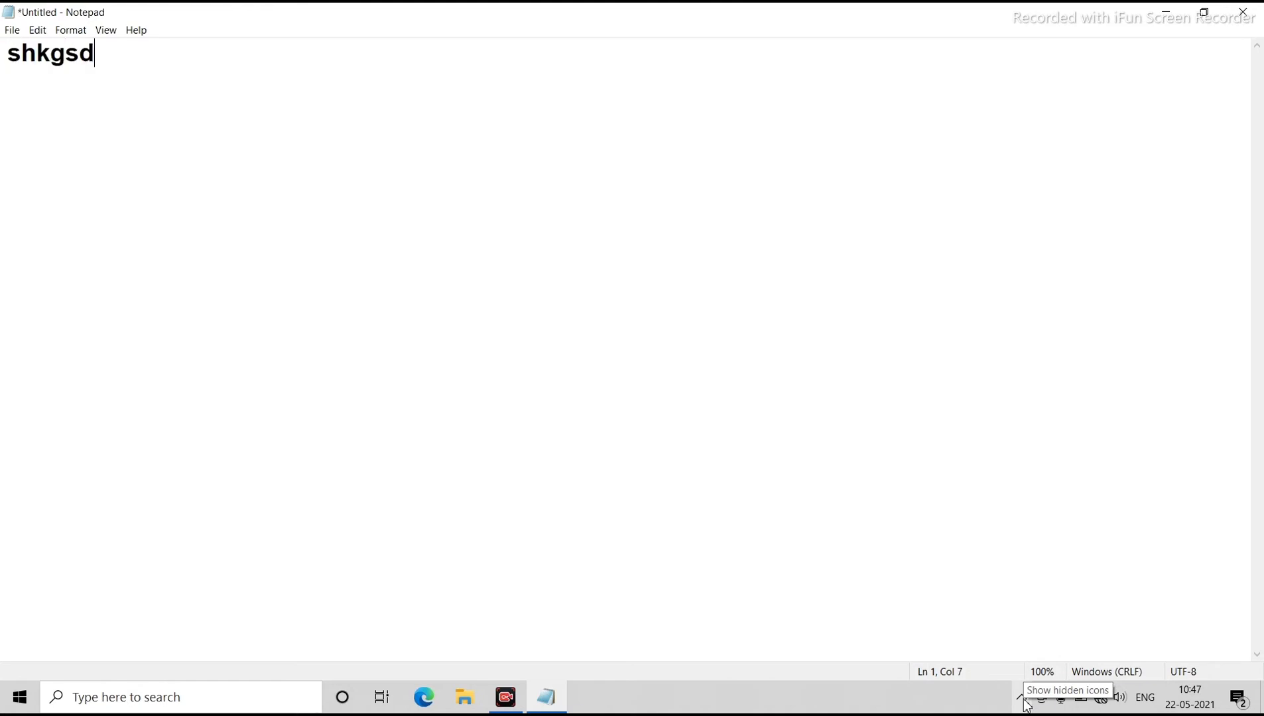
{"action": "key", "text": "BackSpace"}
{"action": "key", "text": "BackSpace"}
{"action": "key", "text": "BackSpace"}
{"action": "key", "text": "BackSpace"}
{"action": "key", "text": "BackSpace"}
{"action": "key", "text": "BackSpace"}
{"action": "key", "text": "BackSpace"}
{"action": "key", "text": "BackSpace"}
{"action": "key", "text": "BackSpace"}
{"action": "key", "text": "BackSpace"}
{"action": "key", "text": "BackSpace"}
{"action": "key", "text": "BackSpace"}
{"action": "key", "text": "BackSpace"}
{"action": "key", "text": "BackSpace"}
{"action": "key", "text": "BackSpace"}
{"action": "key", "text": "BackSpace"}
{"action": "key", "text": "BackSpace"}
{"action": "key", "text": "BackSpace"}
{"action": "key", "text": "BackSpace"}
{"action": "key", "text": "BackSpace"}
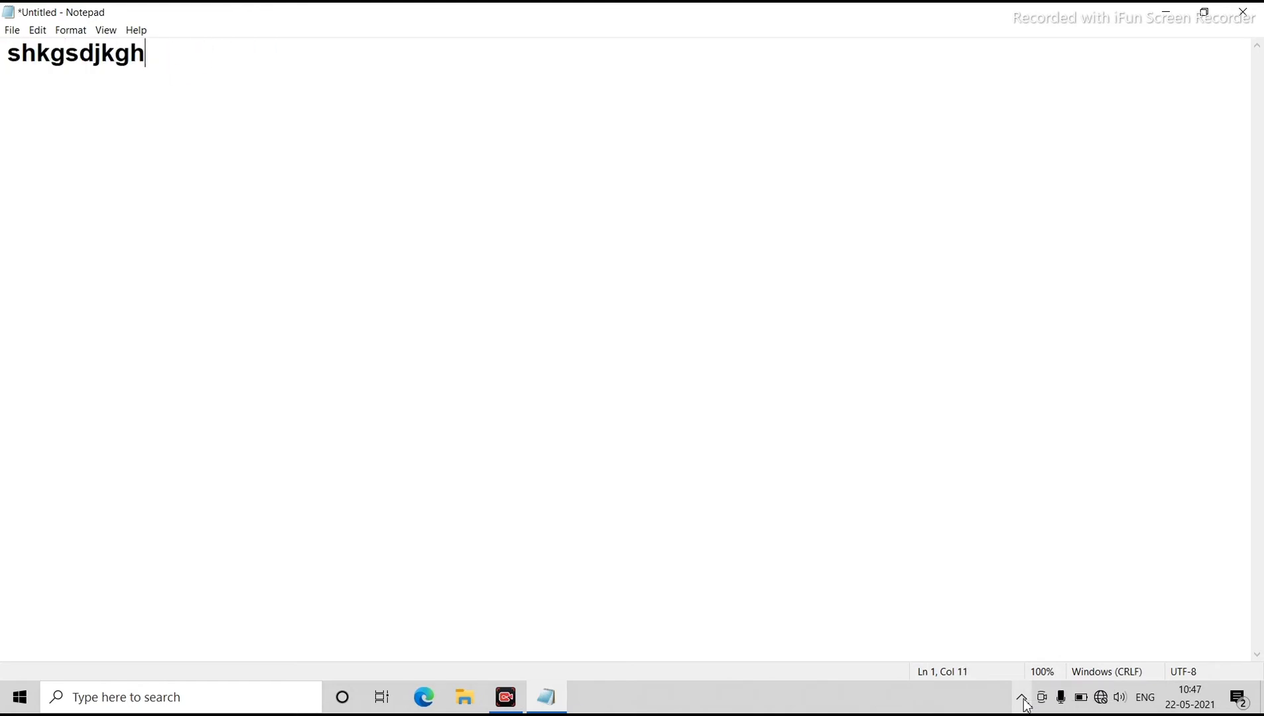
{"action": "type", "text": "gfsdhgkjghfjghjghj"}
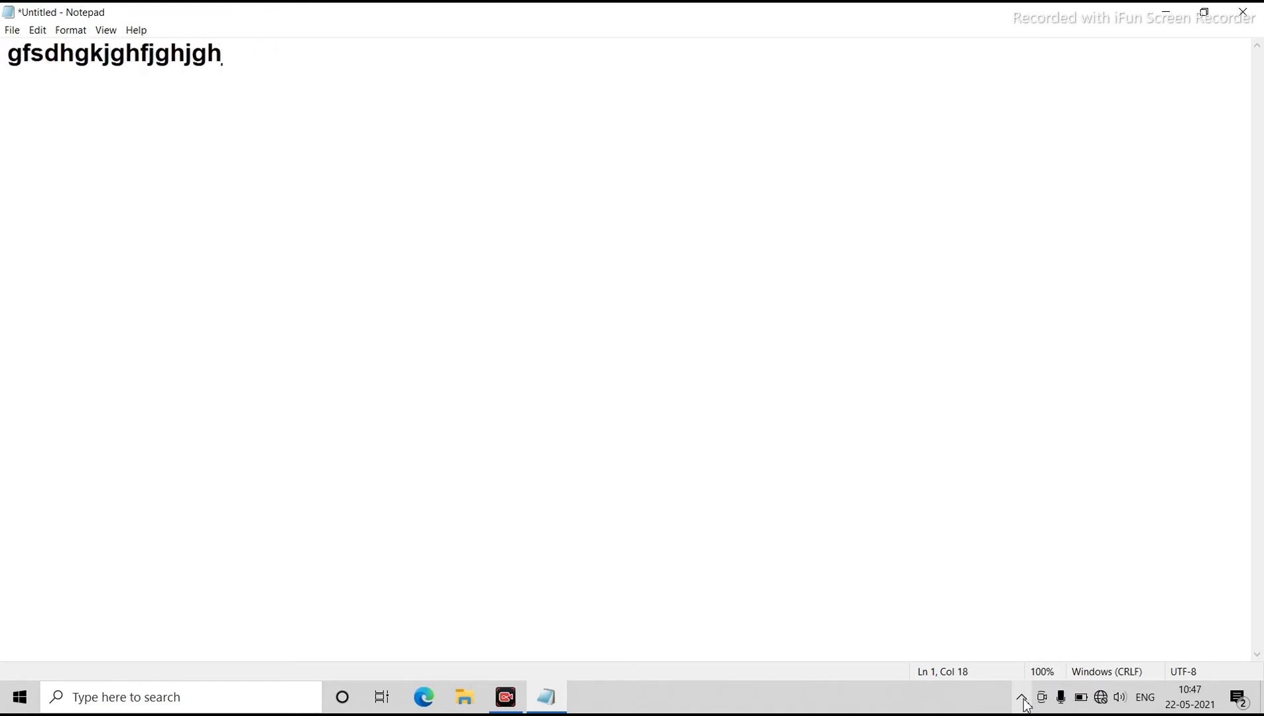
{"action": "key", "text": "BackSpace"}
{"action": "key", "text": "BackSpace"}
{"action": "key", "text": "BackSpace"}
{"action": "key", "text": "BackSpace"}
{"action": "key", "text": "BackSpace"}
{"action": "key", "text": "BackSpace"}
{"action": "key", "text": "BackSpace"}
{"action": "key", "text": "BackSpace"}
{"action": "key", "text": "BackSpace"}
{"action": "key", "text": "BackSpace"}
{"action": "key", "text": "BackSpace"}
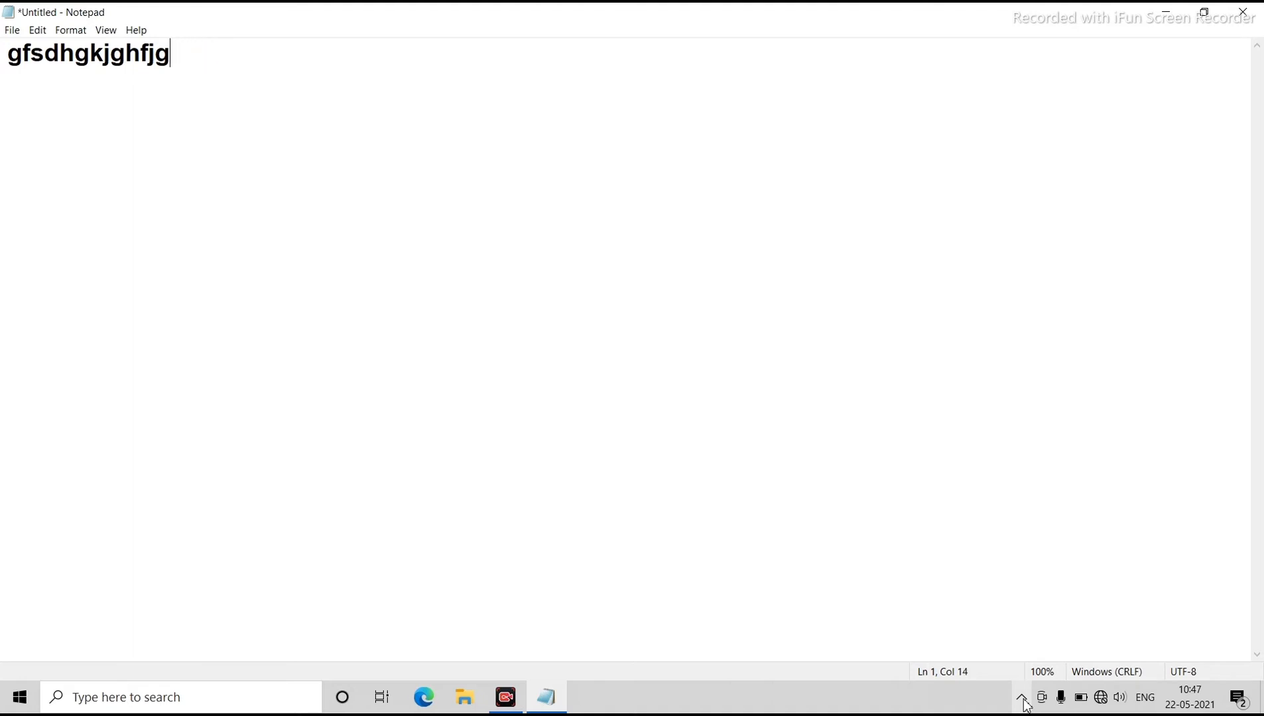
{"action": "key", "text": "BackSpace"}
{"action": "key", "text": "BackSpace"}
{"action": "key", "text": "BackSpace"}
{"action": "key", "text": "BackSpace"}
{"action": "key", "text": "BackSpace"}
{"action": "key", "text": "BackSpace"}
{"action": "key", "text": "BackSpace"}
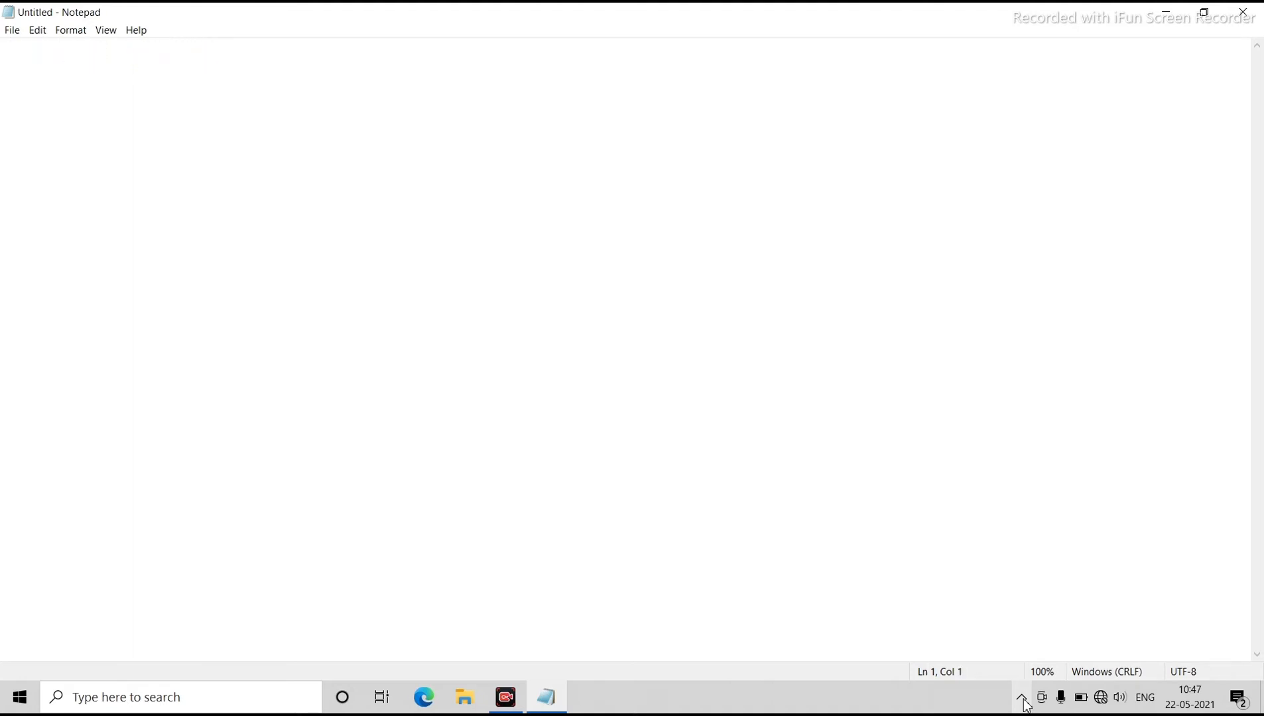
{"action": "type", "text": "Sa"}
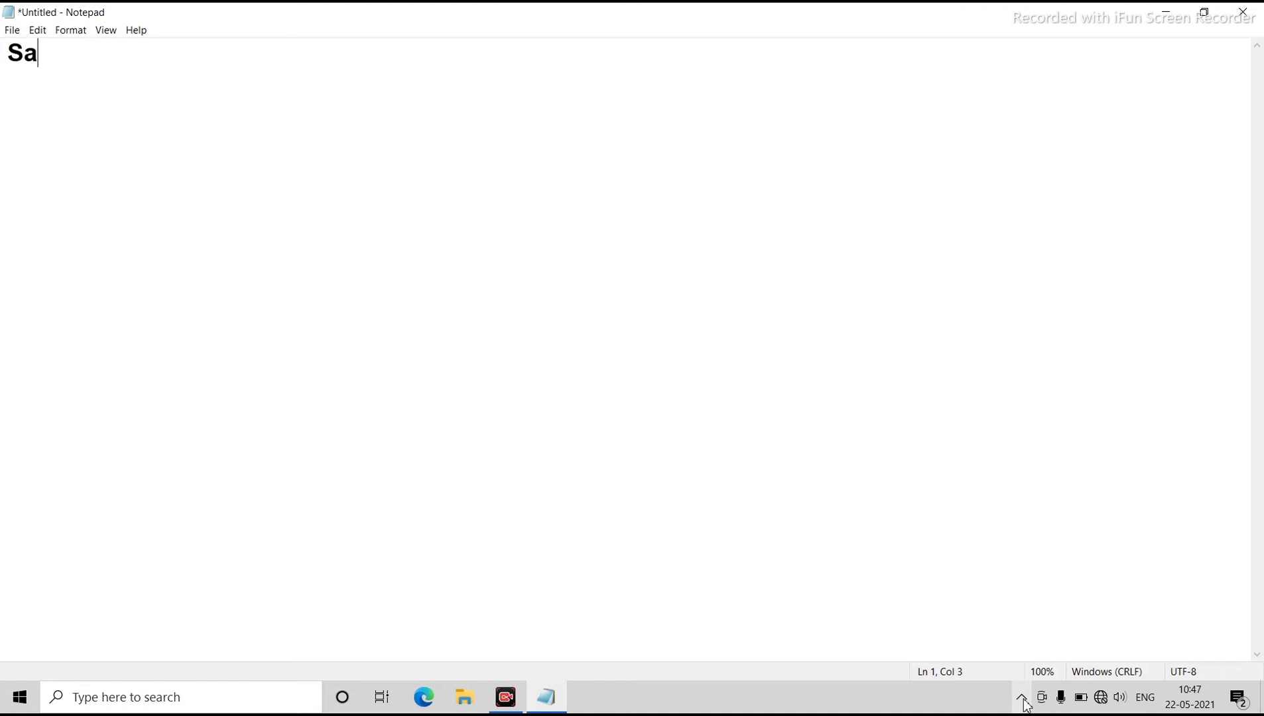
{"action": "type", "text": "ma"}
{"action": "key", "text": "BackSpace"}
{"action": "key", "text": "BackSpace"}
{"action": "key", "text": "BackSpace"}
{"action": "key", "text": "BackSpace"}
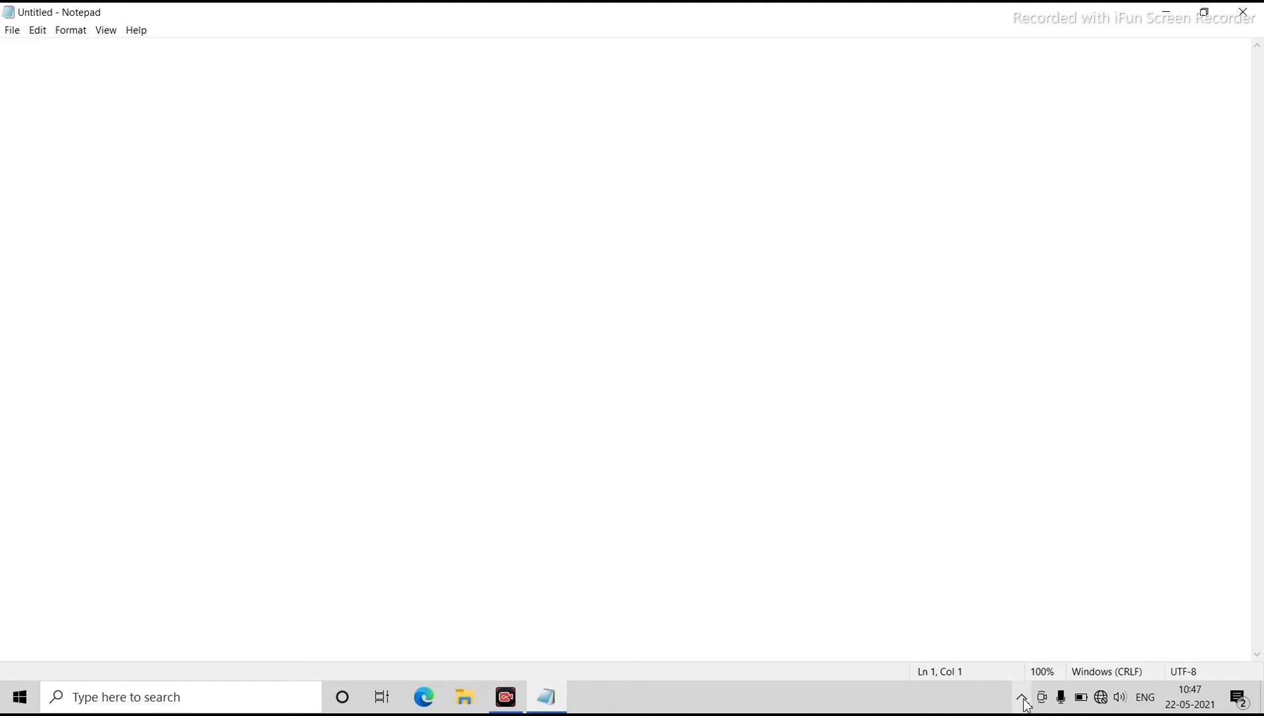
{"action": "type", "text": "Thui"}
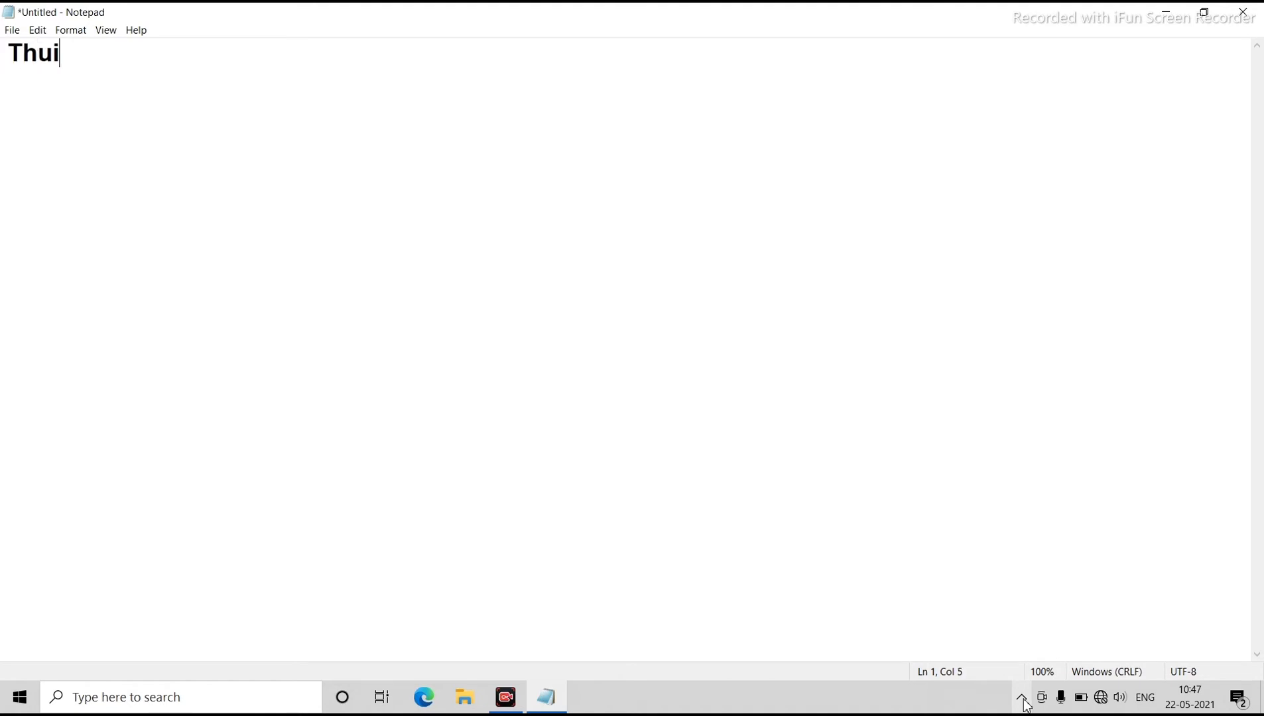
{"action": "key", "text": "BackSpace"}
{"action": "key", "text": "BackSpace"}
{"action": "key", "text": "BackSpace"}
{"action": "key", "text": "BackSpace"}
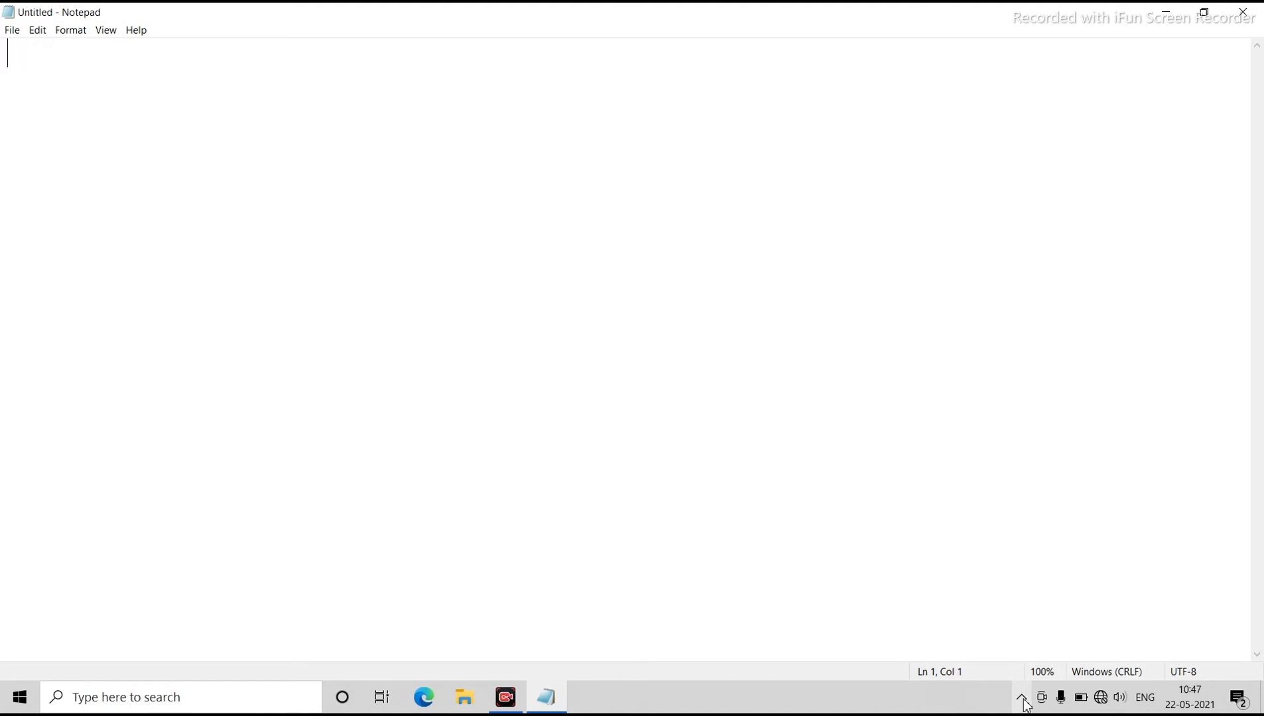
{"action": "type", "text": "This "}
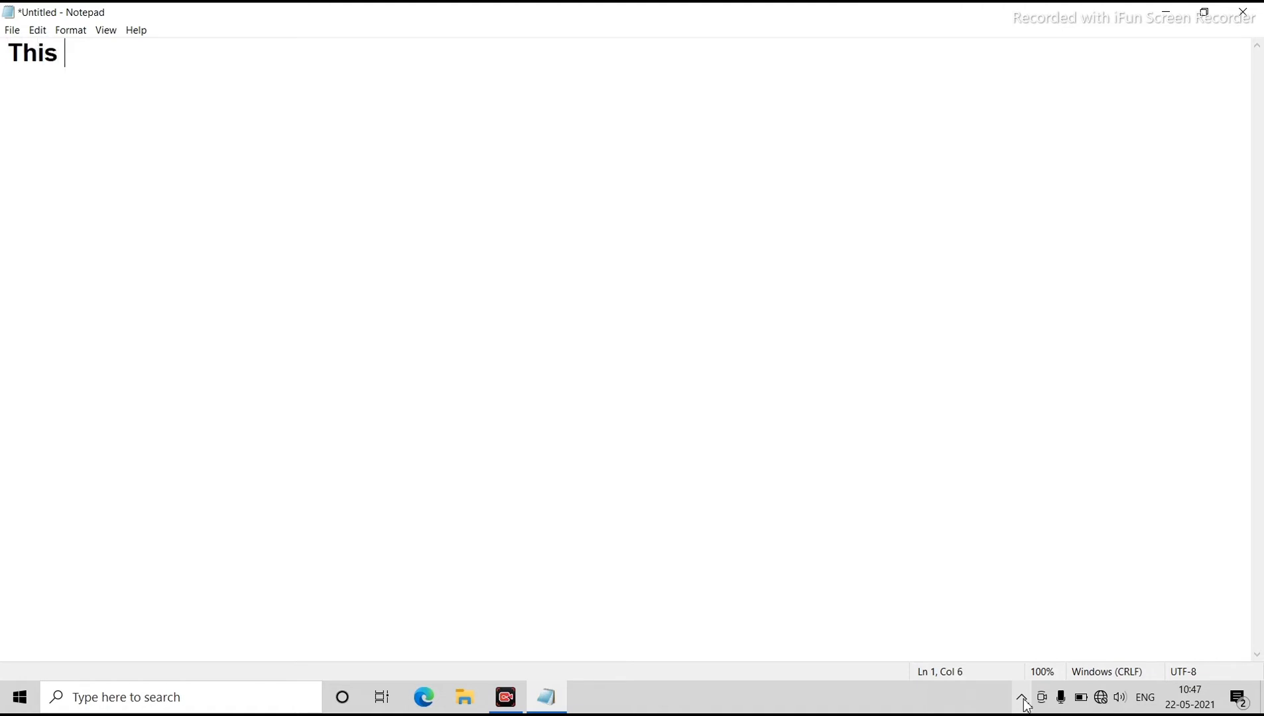
{"action": "type", "text": "Is A Boy"}
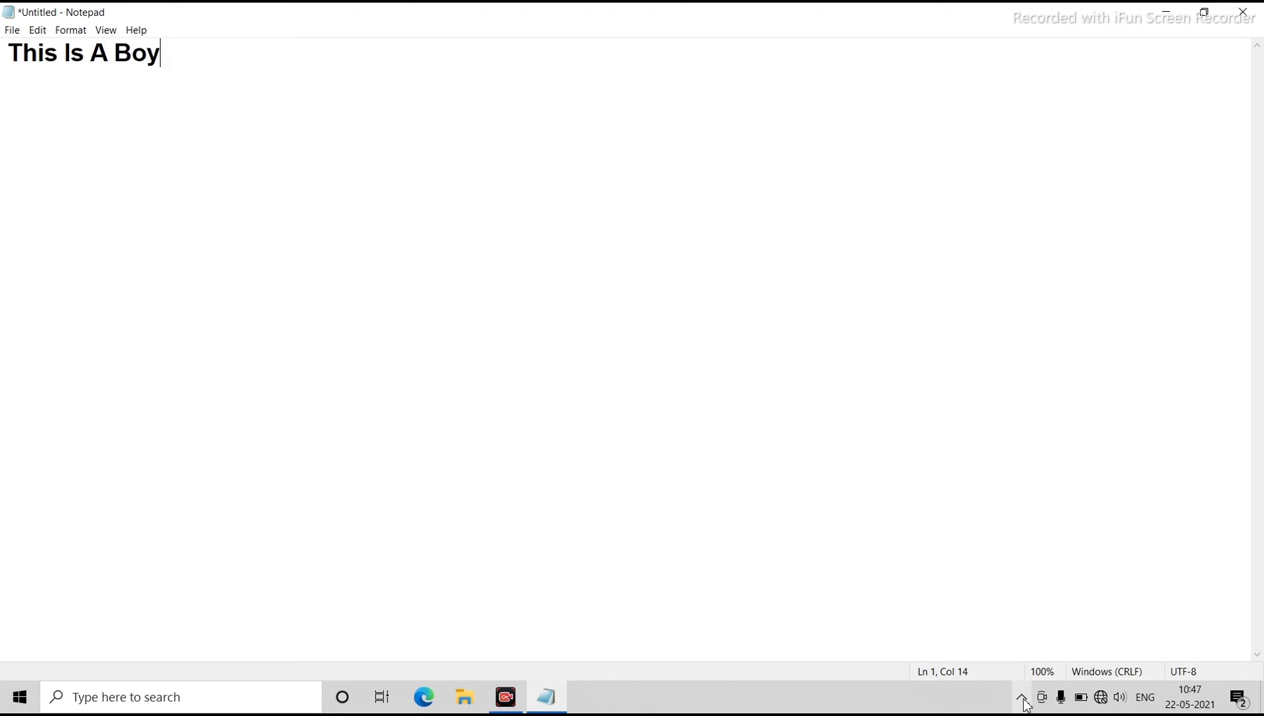
{"action": "key", "text": "ctrl+a"}
{"action": "key", "text": "BackSpace"}
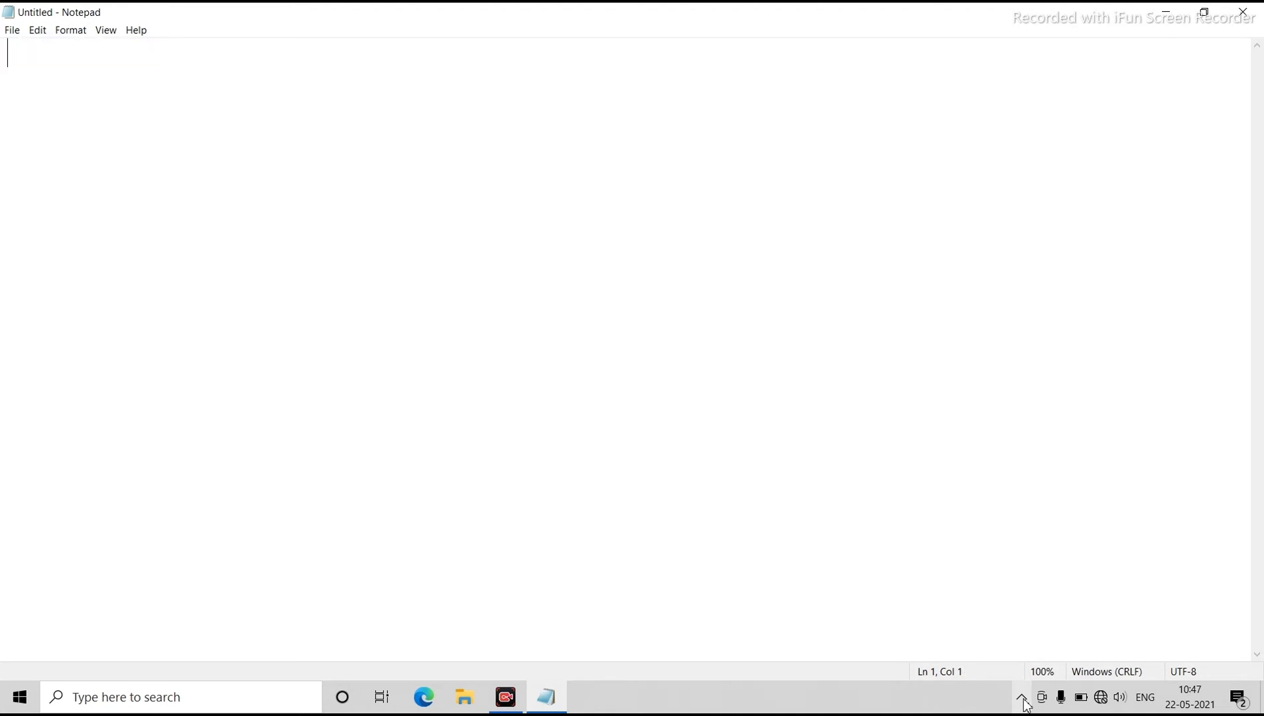
{"action": "type", "text": "this "}
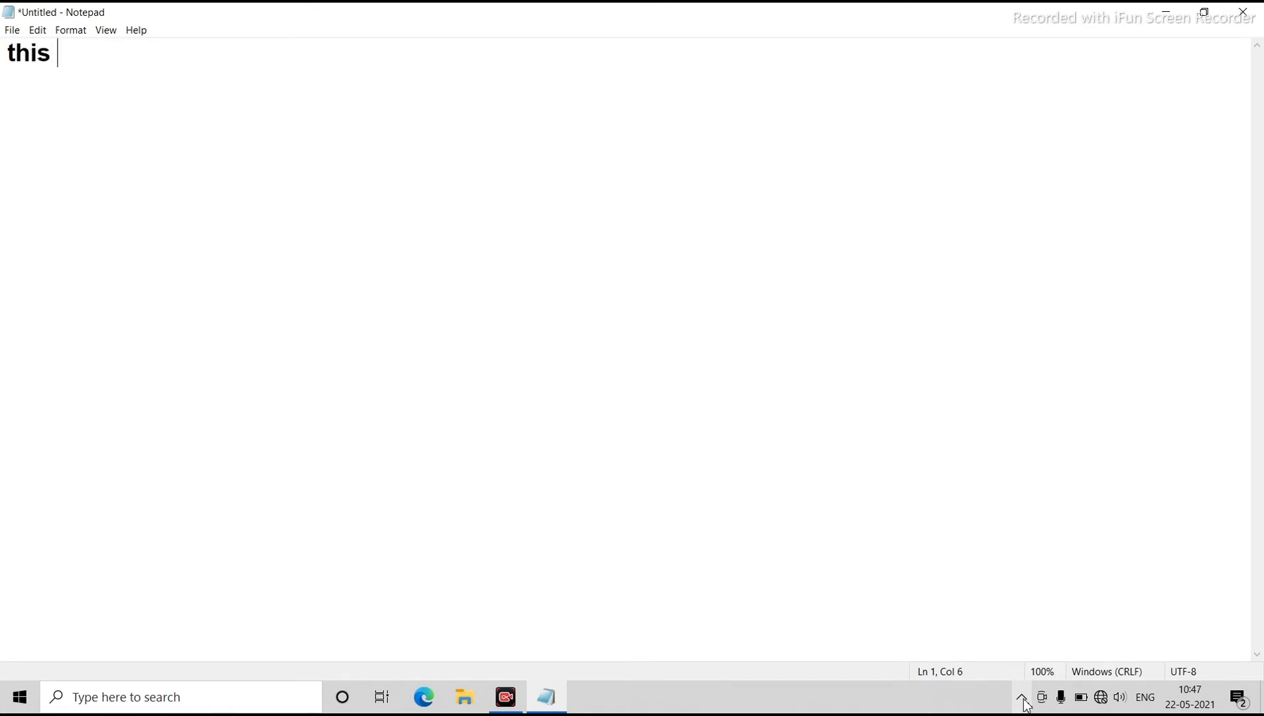
{"action": "type", "text": "Is"}
{"action": "key", "text": "ctrl+a"}
{"action": "key", "text": "BackSpace"}
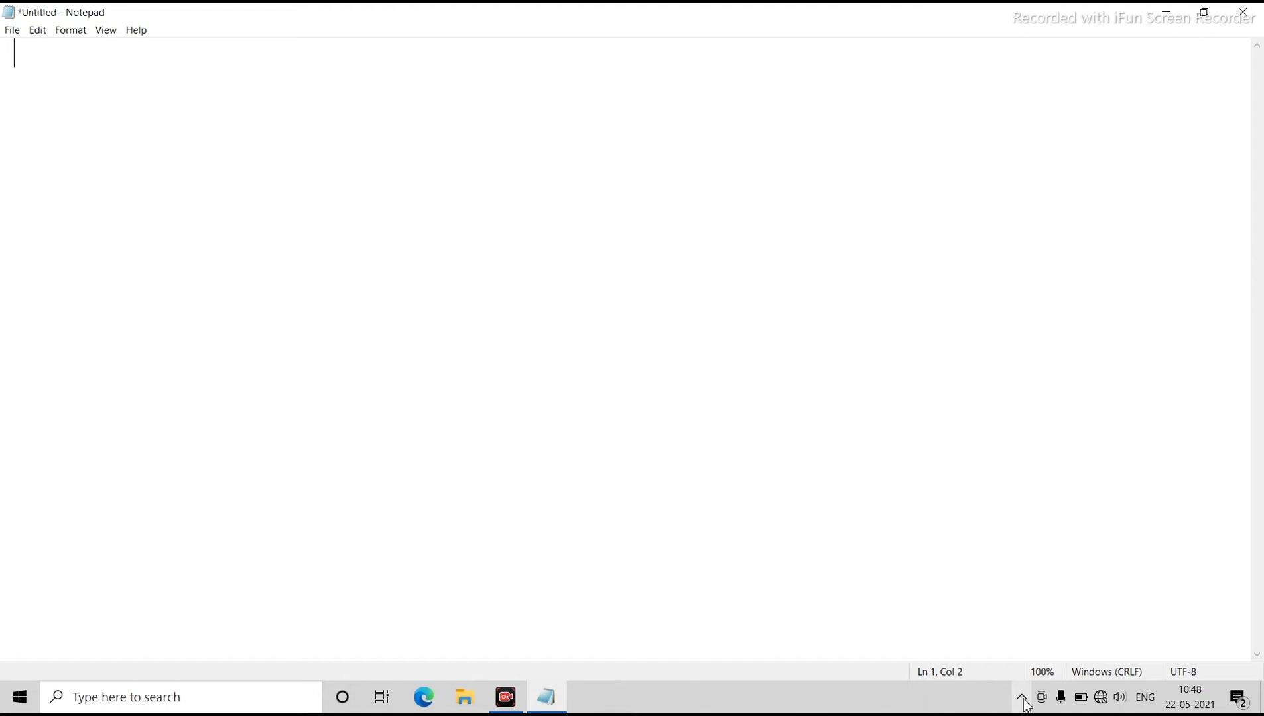
{"action": "key", "text": "BackSpace"}
{"action": "key", "text": "alt"}
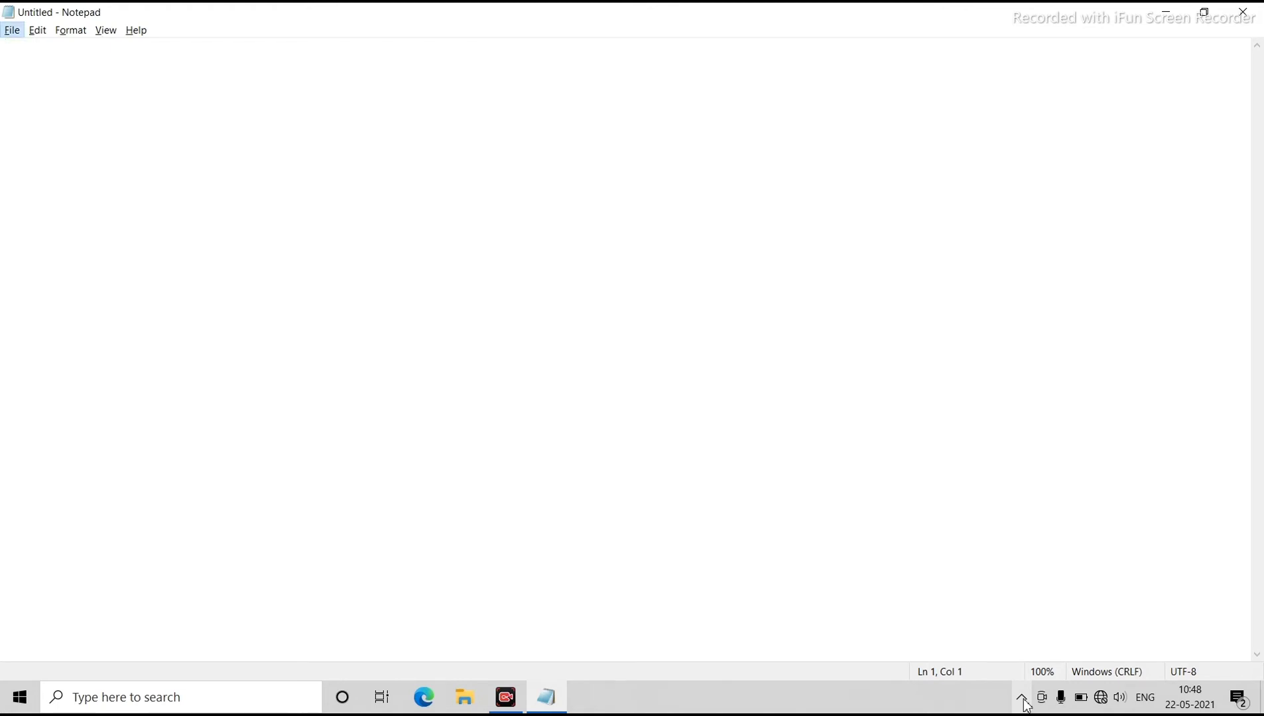
{"action": "key", "text": "Escape"}
{"action": "type", "text": "dfhydfjhj"}
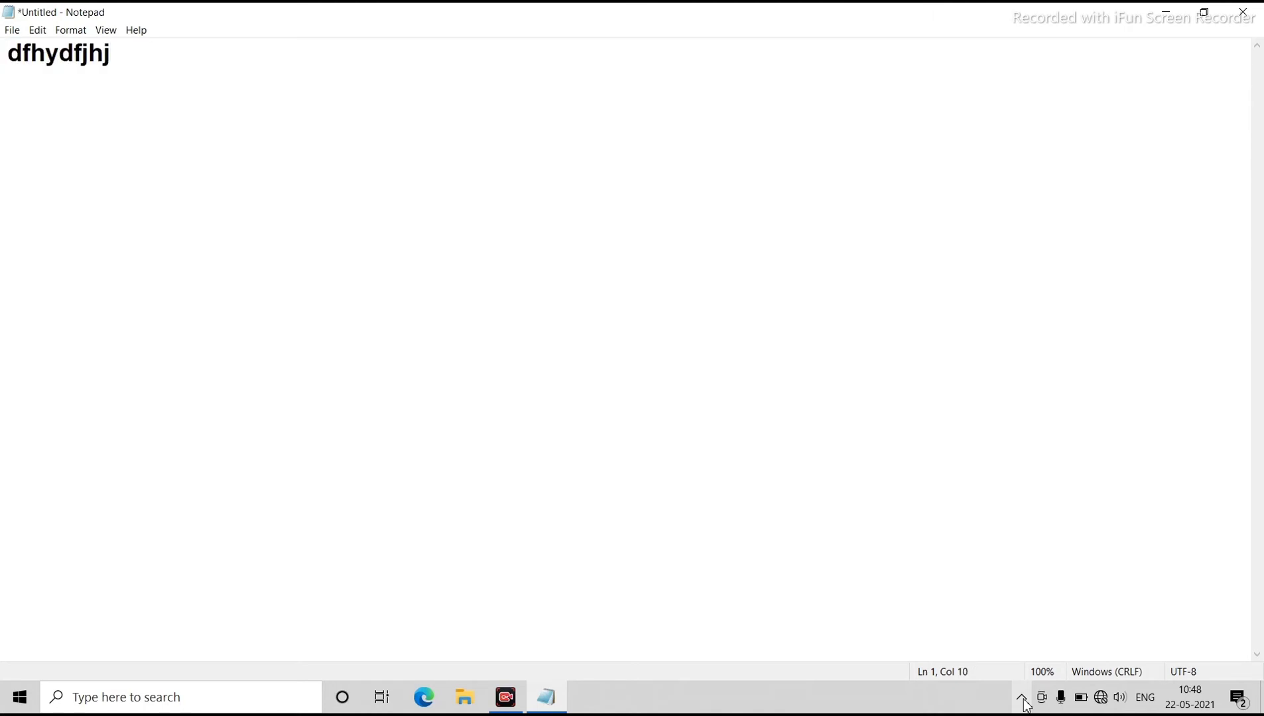
{"action": "key", "text": "ctrl+a"}
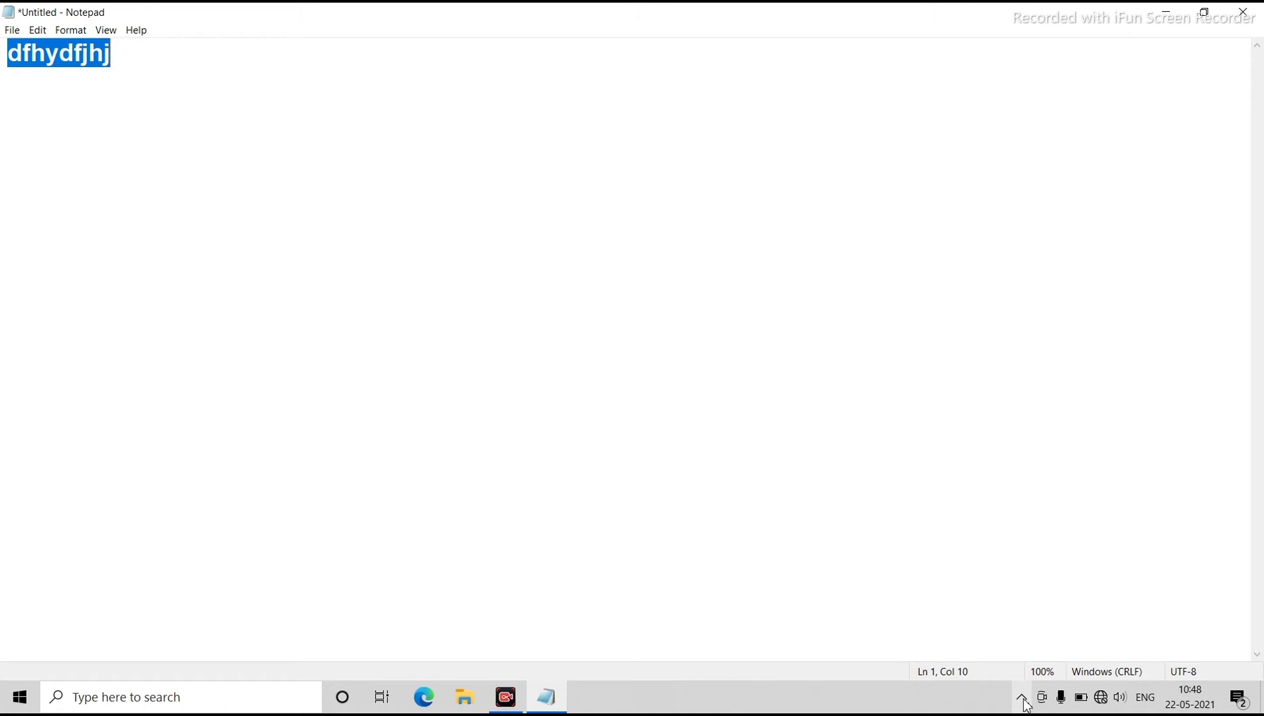
{"action": "key", "text": "BackSpace"}
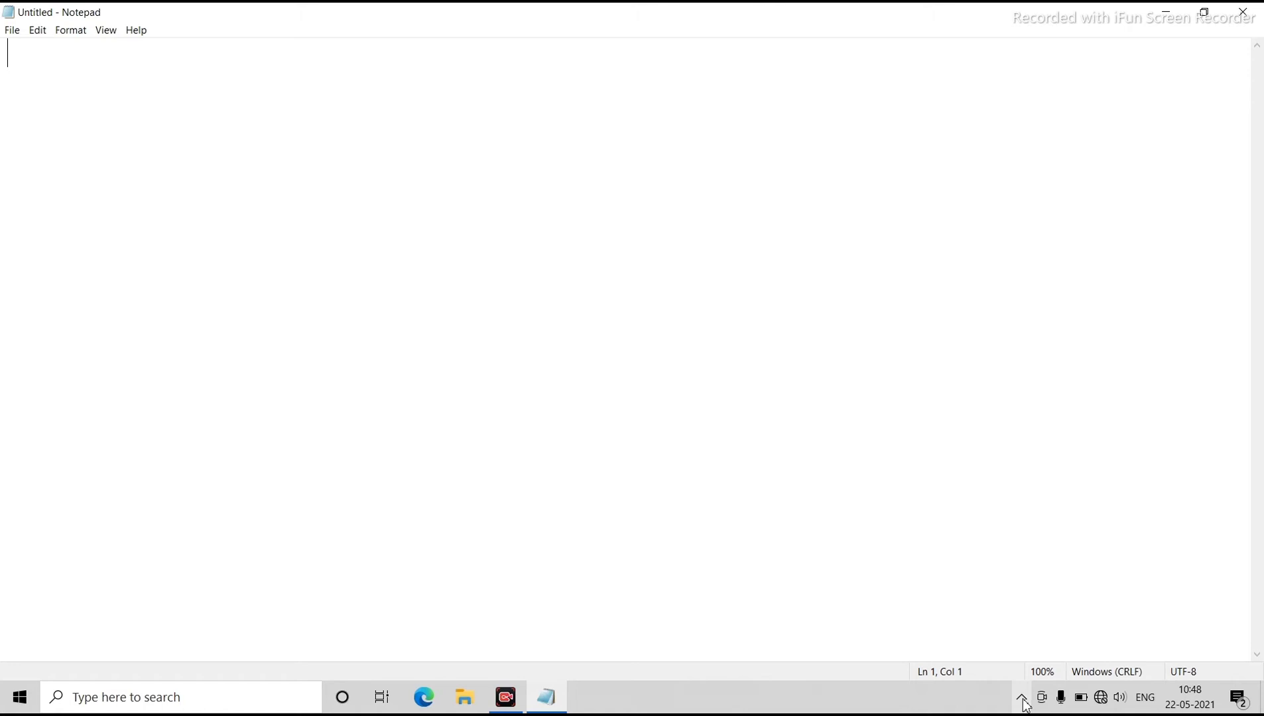
{"action": "type", "text": "sfdtgkfdjghdfjk"}
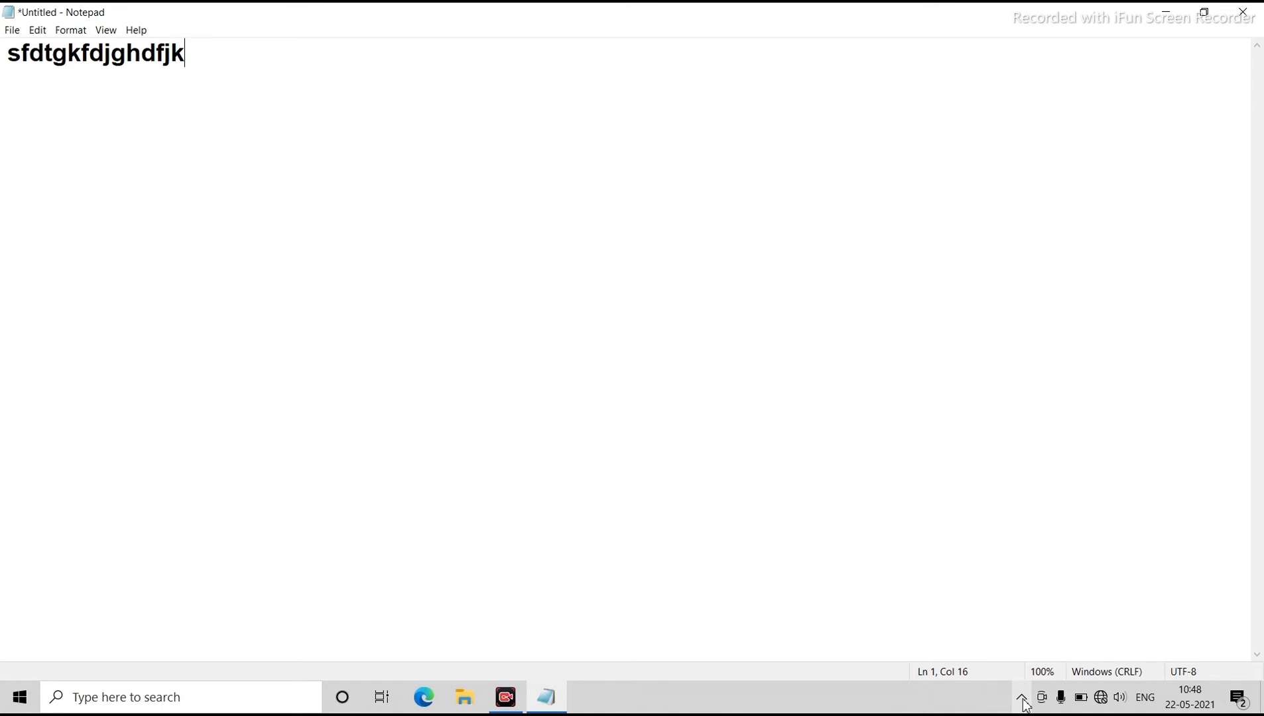
{"action": "key", "text": "ctrl+z"}
{"action": "key", "text": "ctrl+z"}
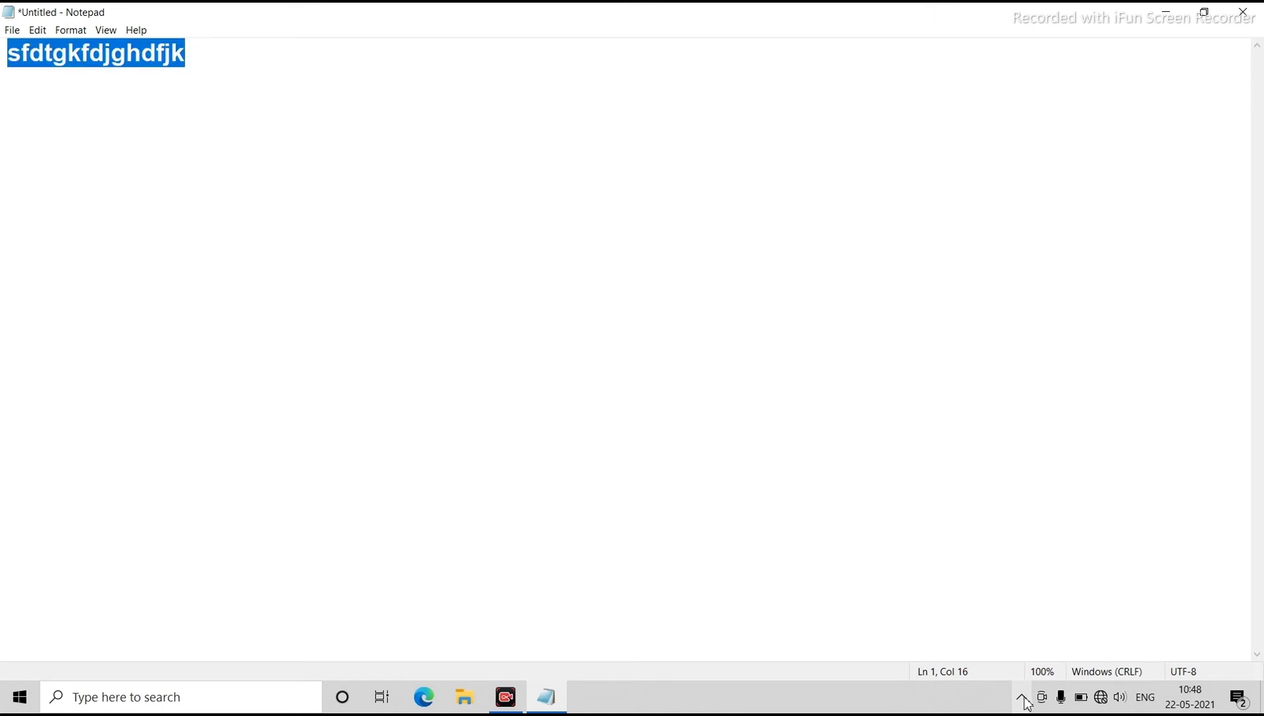
{"action": "key", "text": "ctrl+z"}
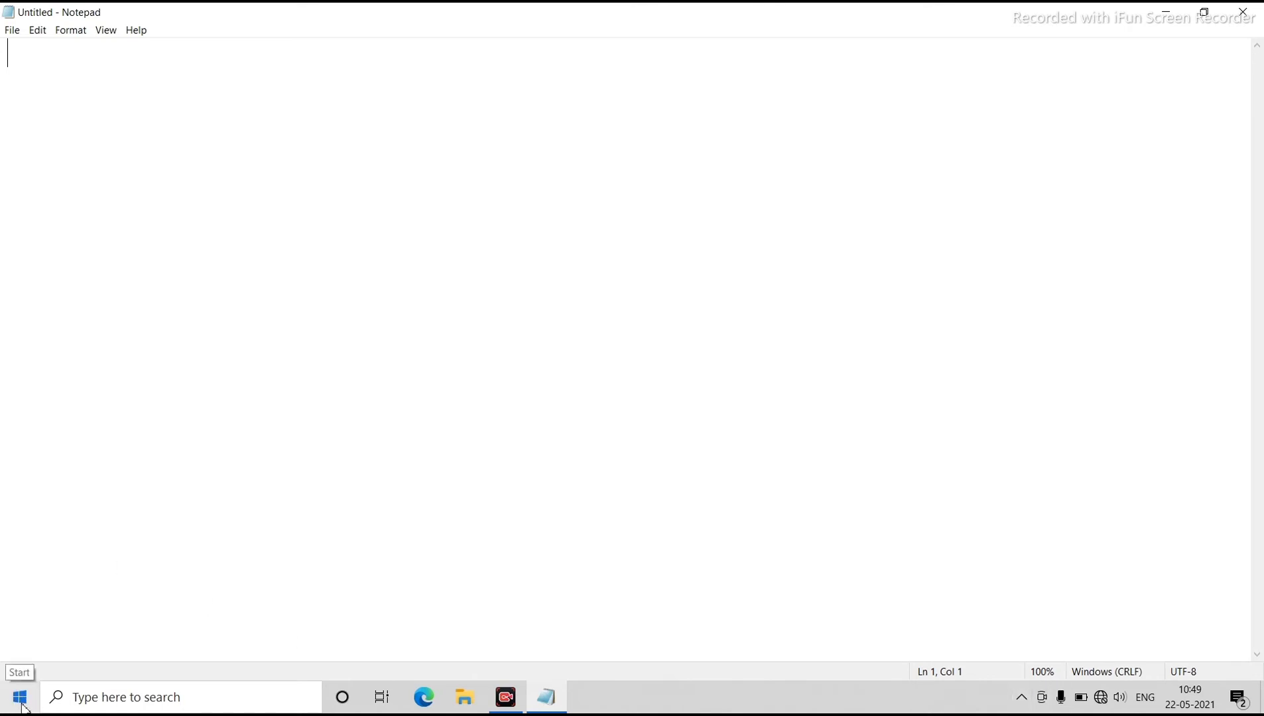
{"action": "key", "text": "super"}
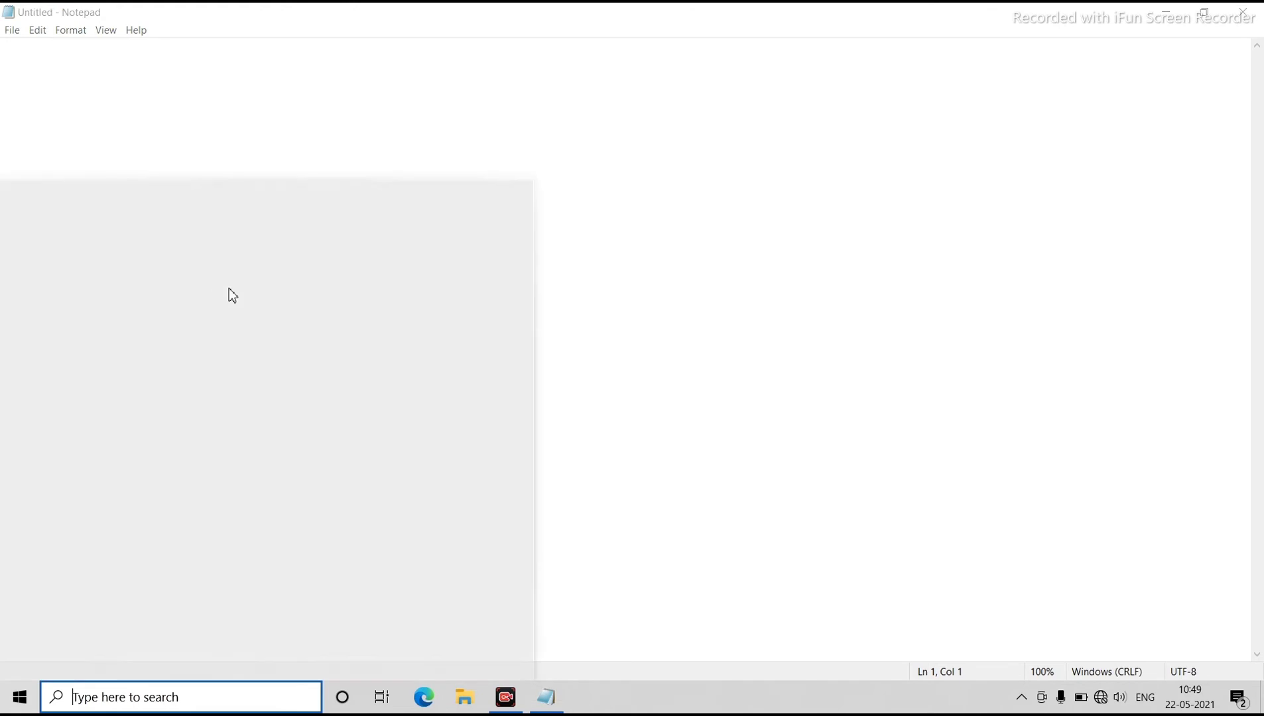
{"action": "key", "text": "super"}
{"action": "key", "text": "super"}
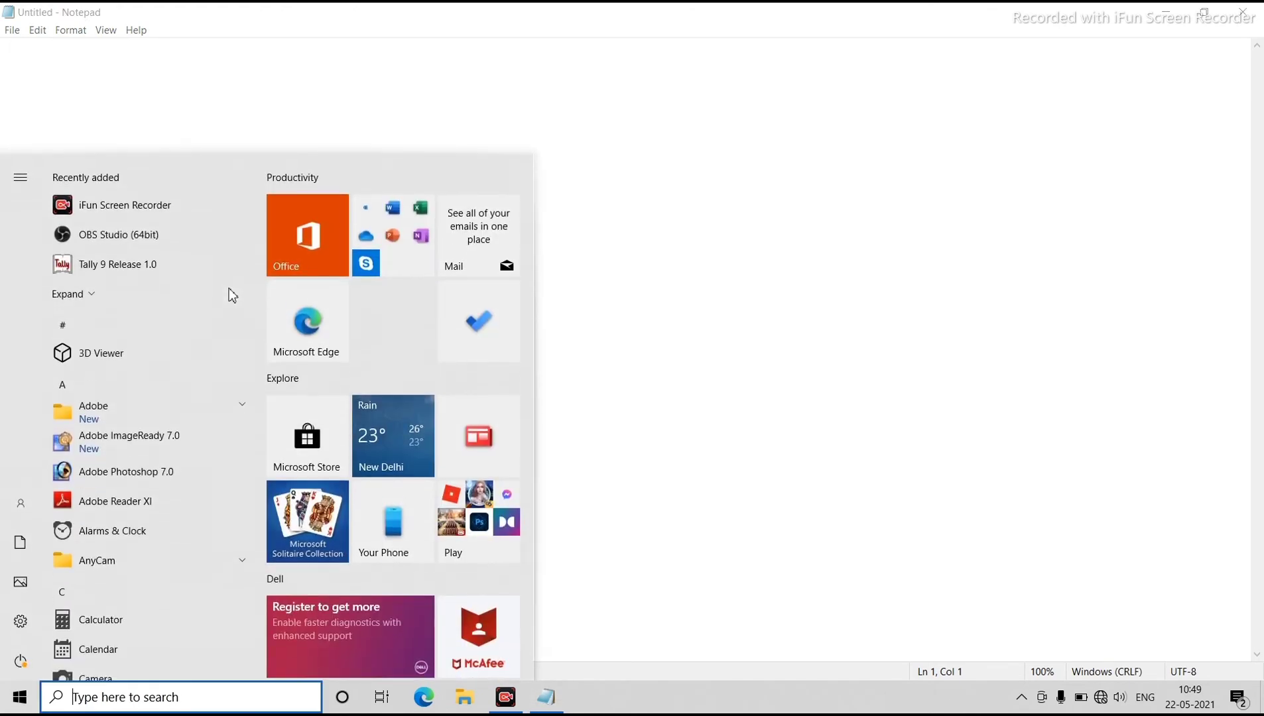
{"action": "key", "text": "super"}
{"action": "key", "text": "super"}
{"action": "key", "text": "super"}
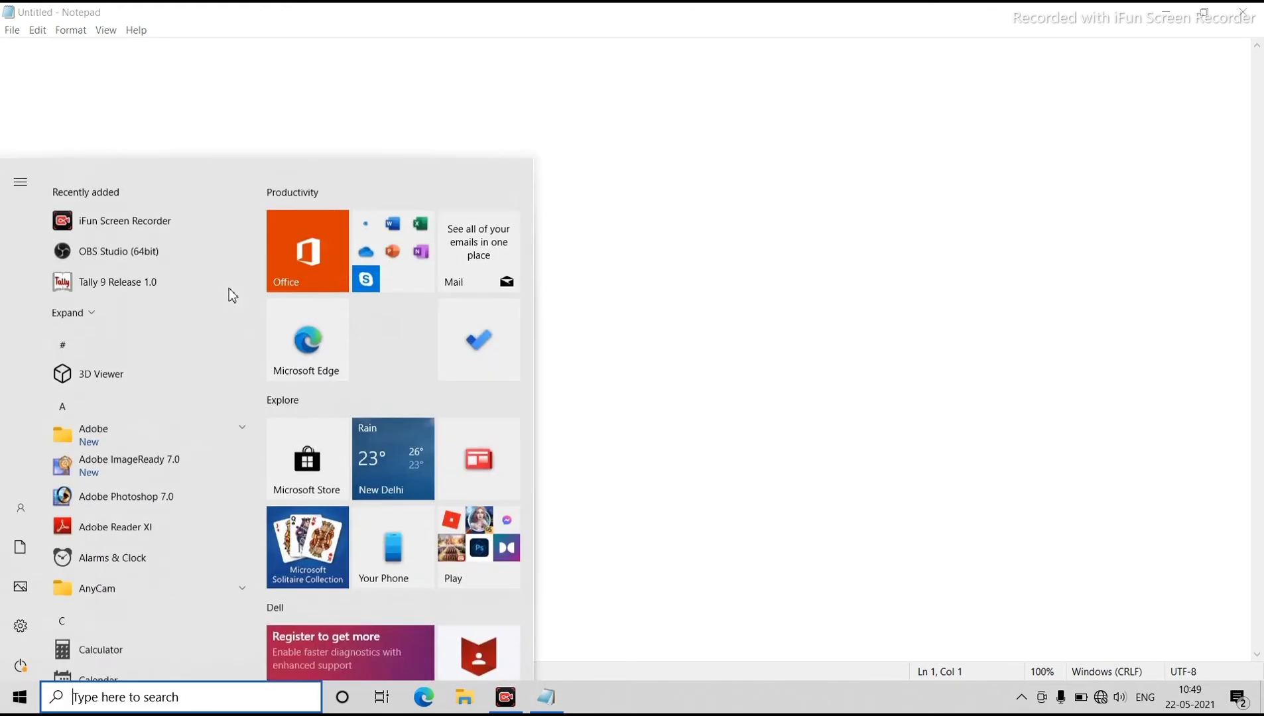
{"action": "key", "text": "super"}
{"action": "key", "text": "super"}
{"action": "key", "text": "super"}
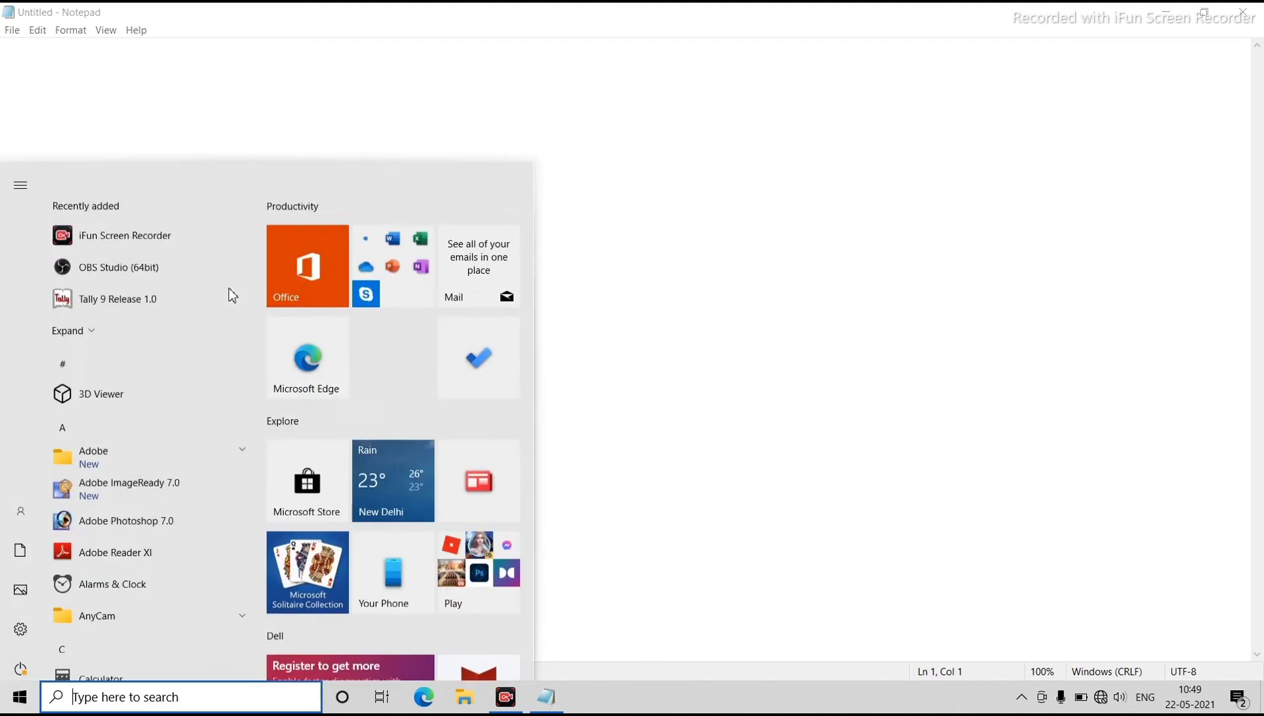
{"action": "left_click", "coordinate": [18, 702]}
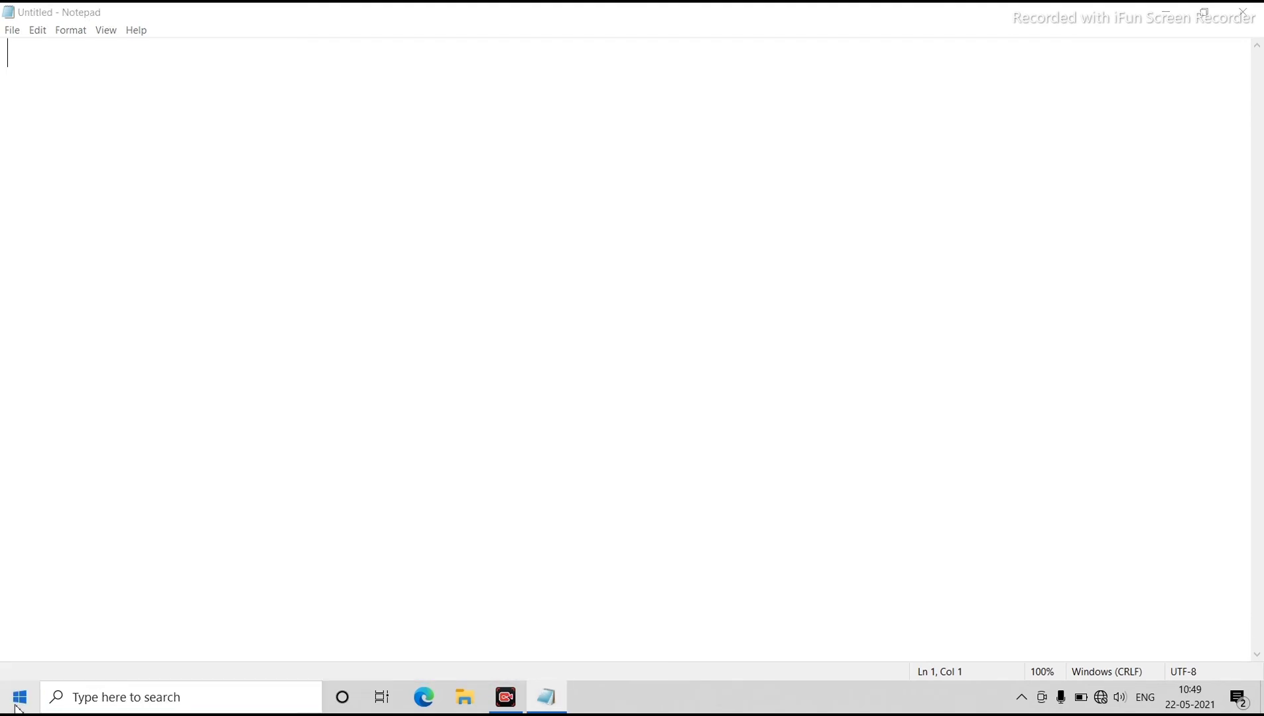
{"action": "left_click", "coordinate": [18, 702]}
{"action": "key", "text": "super"}
{"action": "key", "text": "super"}
{"action": "key", "text": "super"}
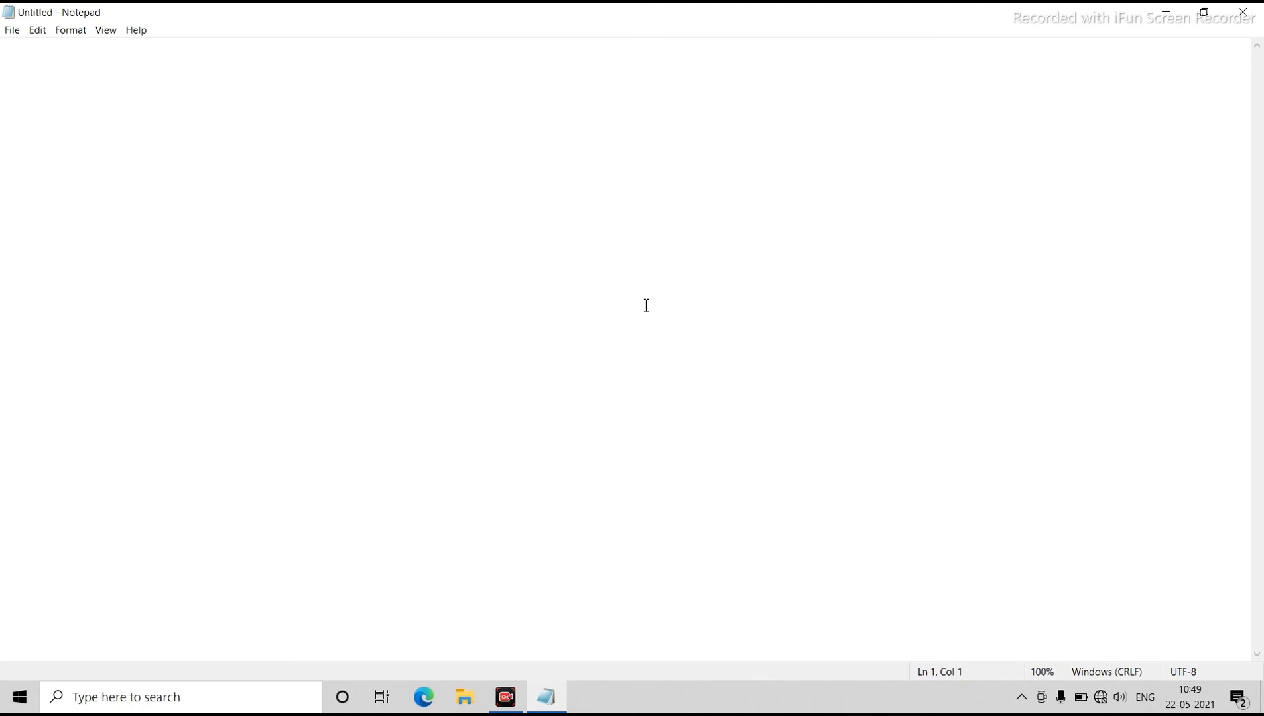
{"action": "type", "text": "Name"}
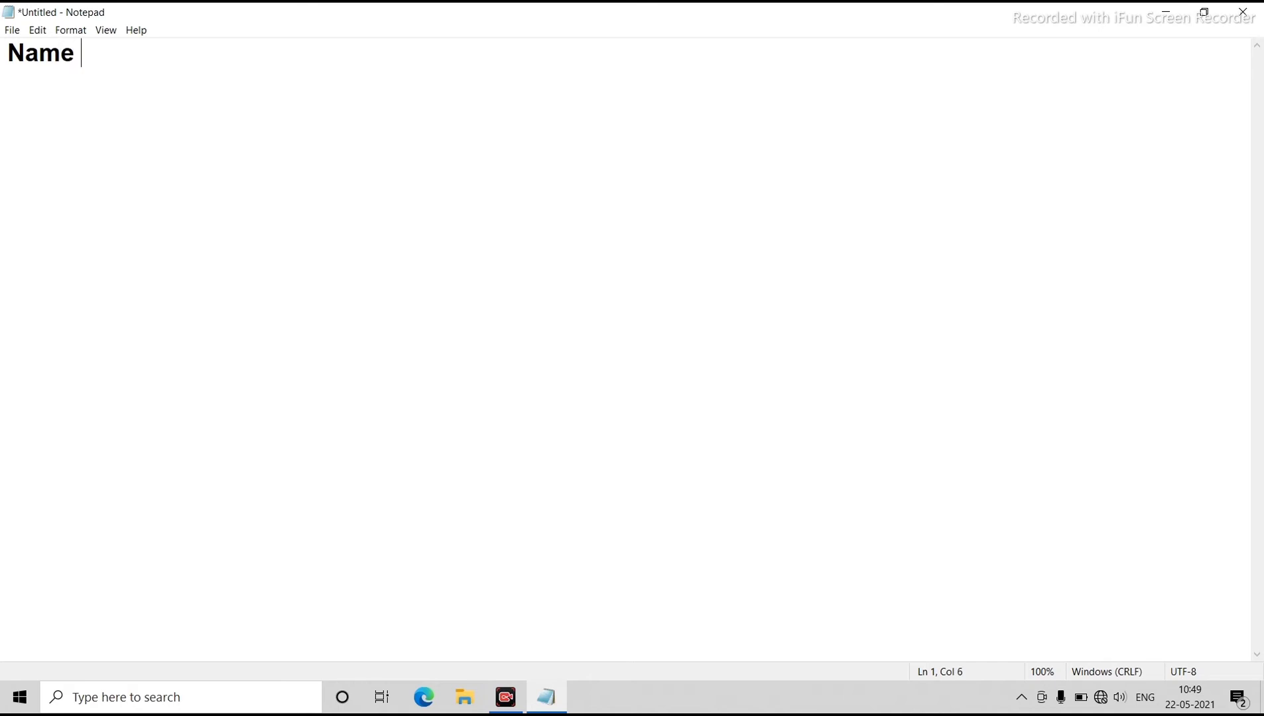
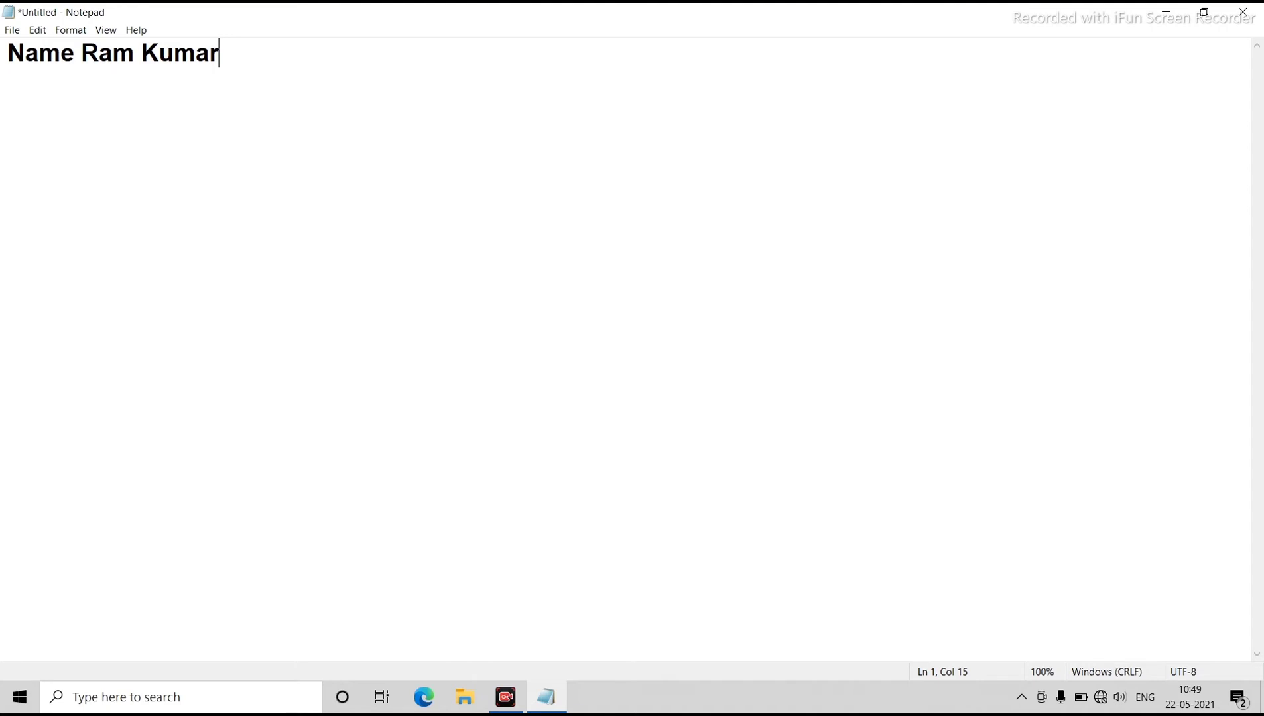
{"action": "key", "text": "ctrl+a"}
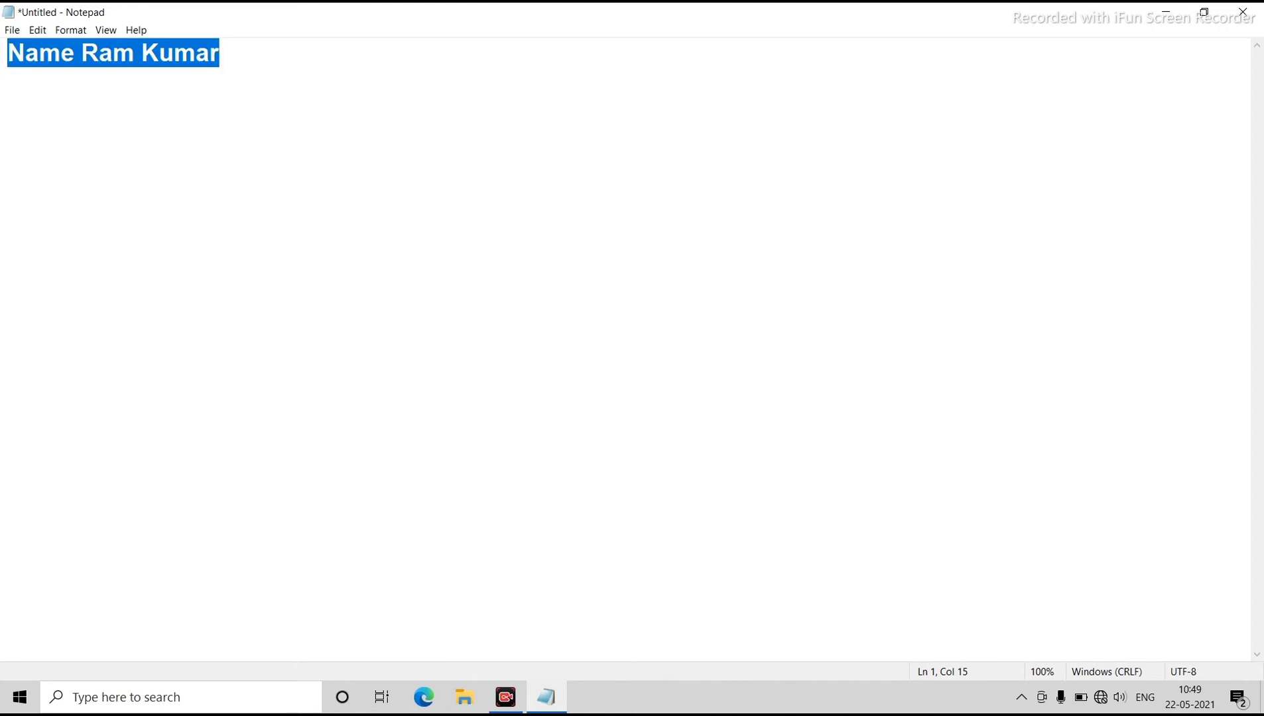
{"action": "key", "text": "ctrl+x"}
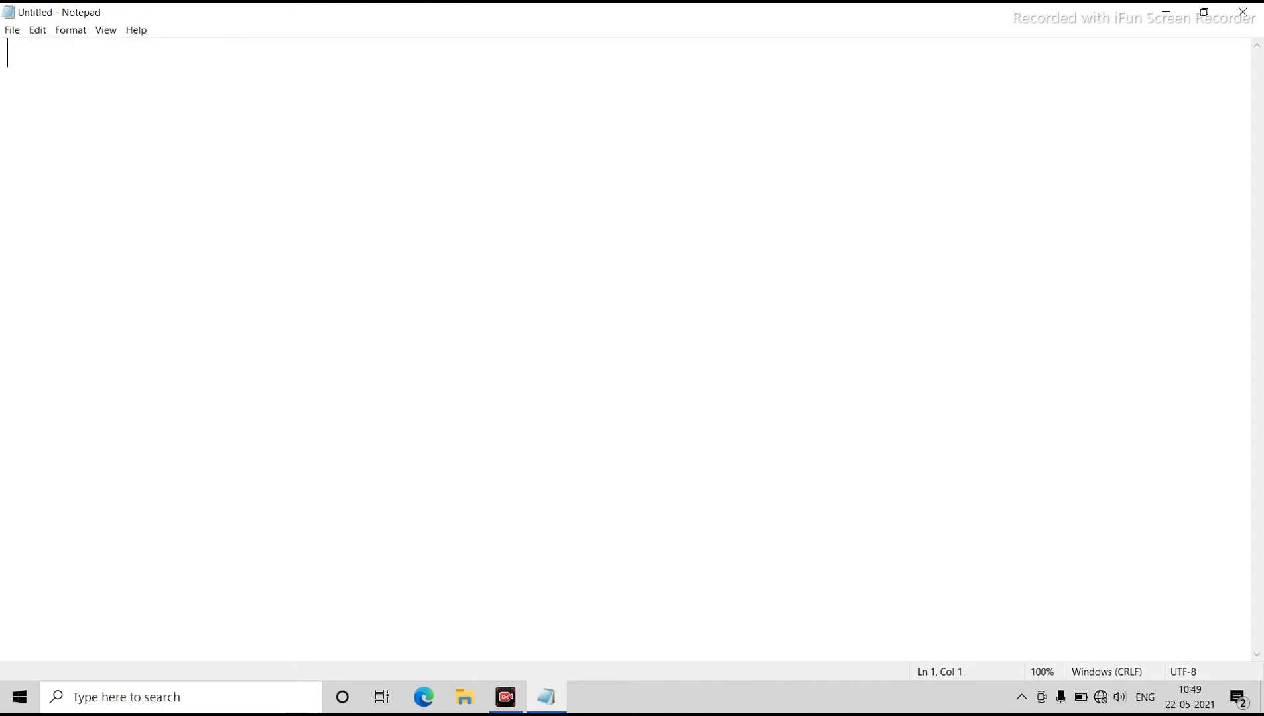
Type 'Name', tab out to ':-', then another tab and the person's full name
{"action": "type", "text": "Name"}
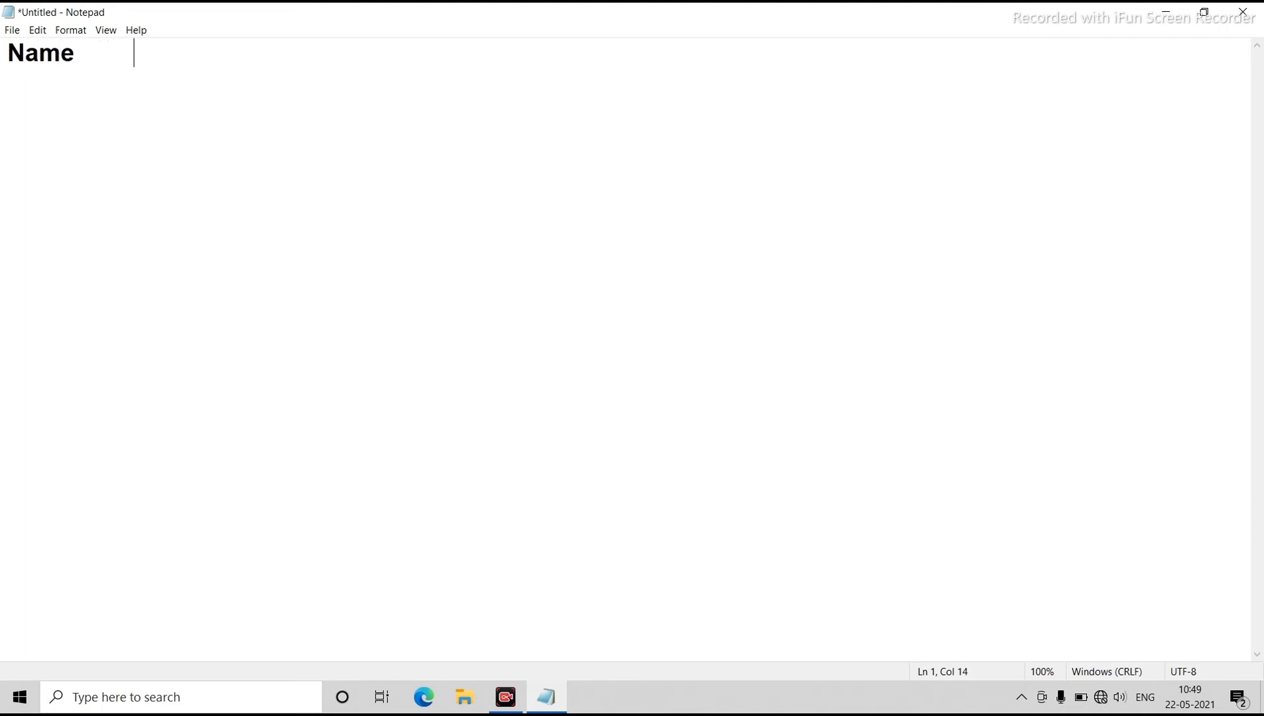
{"action": "key", "text": "BackSpace"}
{"action": "key", "text": "BackSpace"}
{"action": "key", "text": "BackSpace"}
{"action": "key", "text": "BackSpace"}
{"action": "key", "text": "BackSpace"}
{"action": "key", "text": "BackSpace"}
{"action": "key", "text": "BackSpace"}
{"action": "key", "text": "BackSpace"}
{"action": "key", "text": "BackSpace"}
{"action": "key", "text": "BackSpace"}
{"action": "key", "text": "BackSpace"}
{"action": "key", "text": "BackSpace"}
{"action": "key", "text": "BackSpace"}
{"action": "key", "text": "Tab"}
{"action": "key", "text": "Tab"}
{"action": "type", "text": ":-"}
{"action": "key", "text": "Tab"}
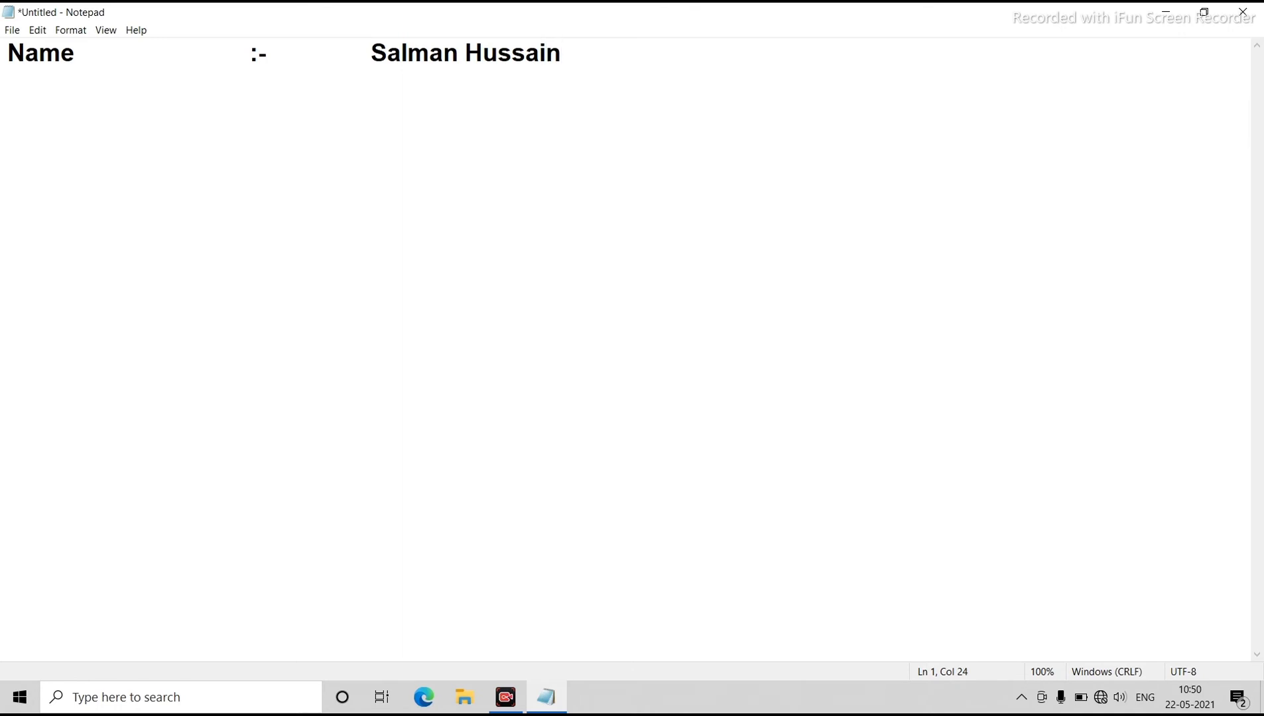
On a new line, type 'Village' with a tab-aligned ':-' and tab to the value column
{"action": "key", "text": "Return"}
{"action": "type", "text": "Village"}
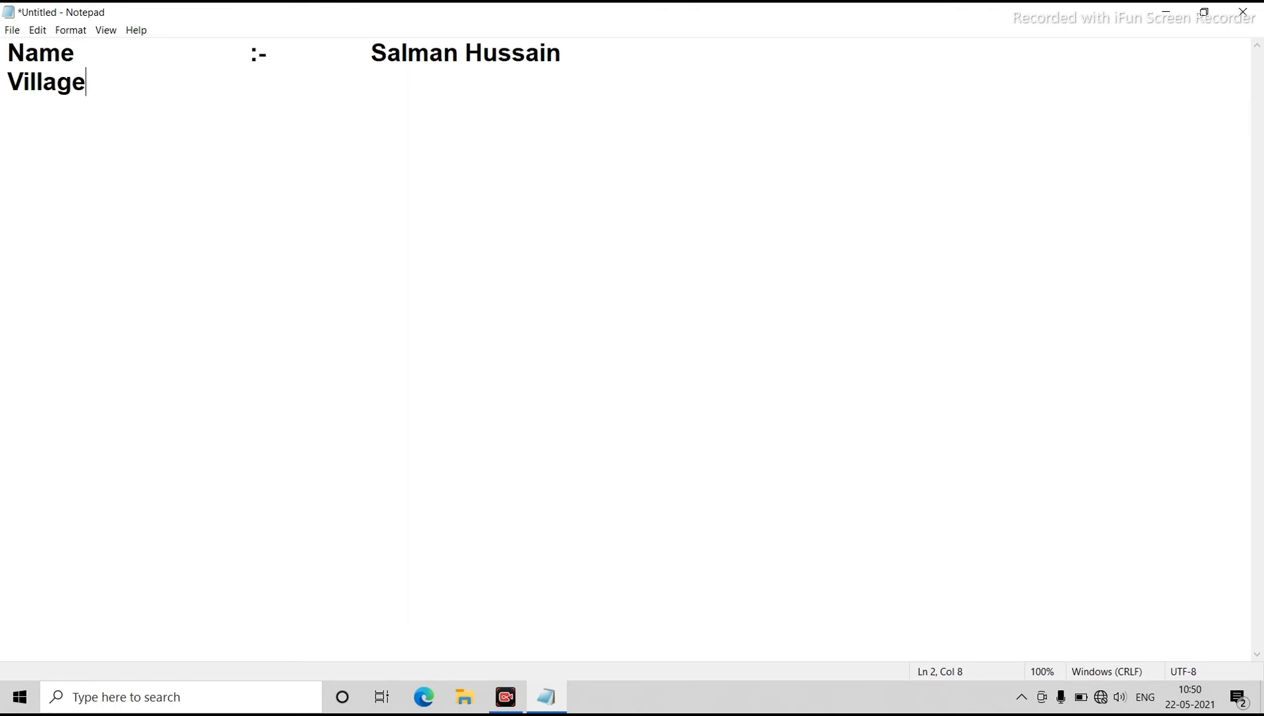
{"action": "key", "text": "Tab"}
{"action": "key", "text": "Tab"}
{"action": "type", "text": ":-"}
{"action": "key", "text": "Tab"}
Delete all text, then type 'Name' with a tab and erase that too, leaving the page blank
{"action": "key", "text": "ctrl+a"}
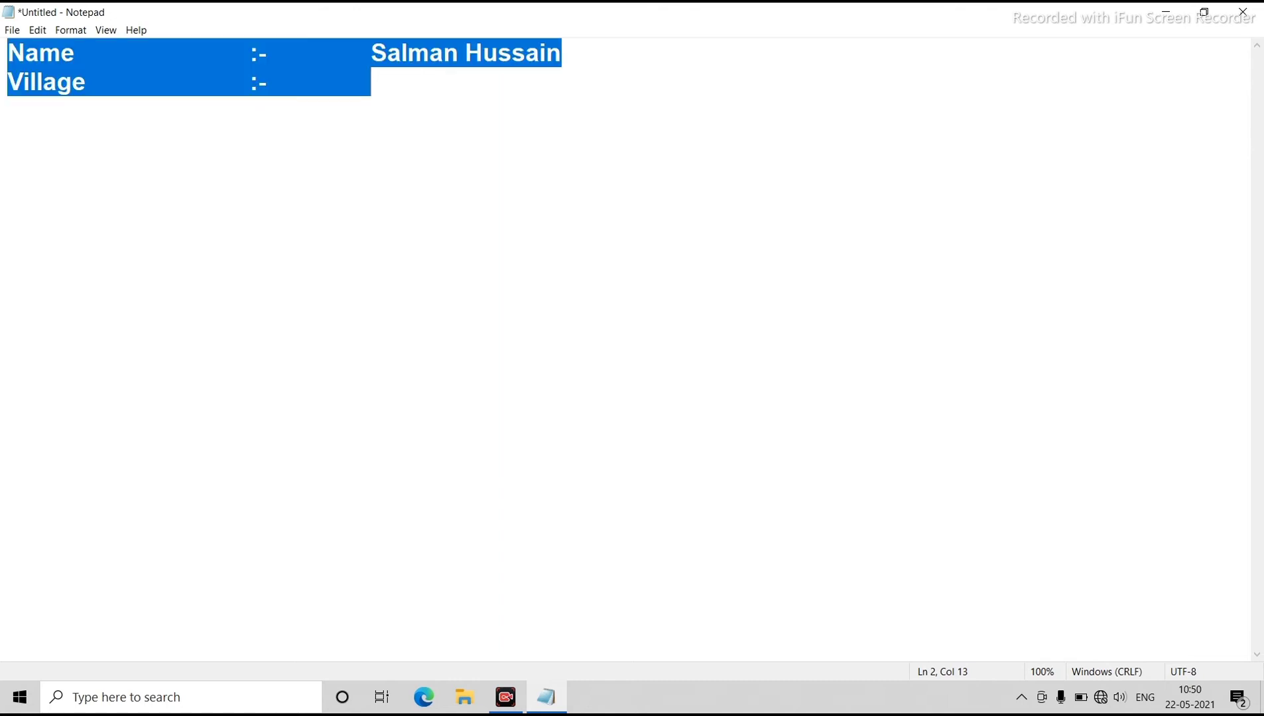
{"action": "key", "text": "BackSpace"}
{"action": "type", "text": "Name"}
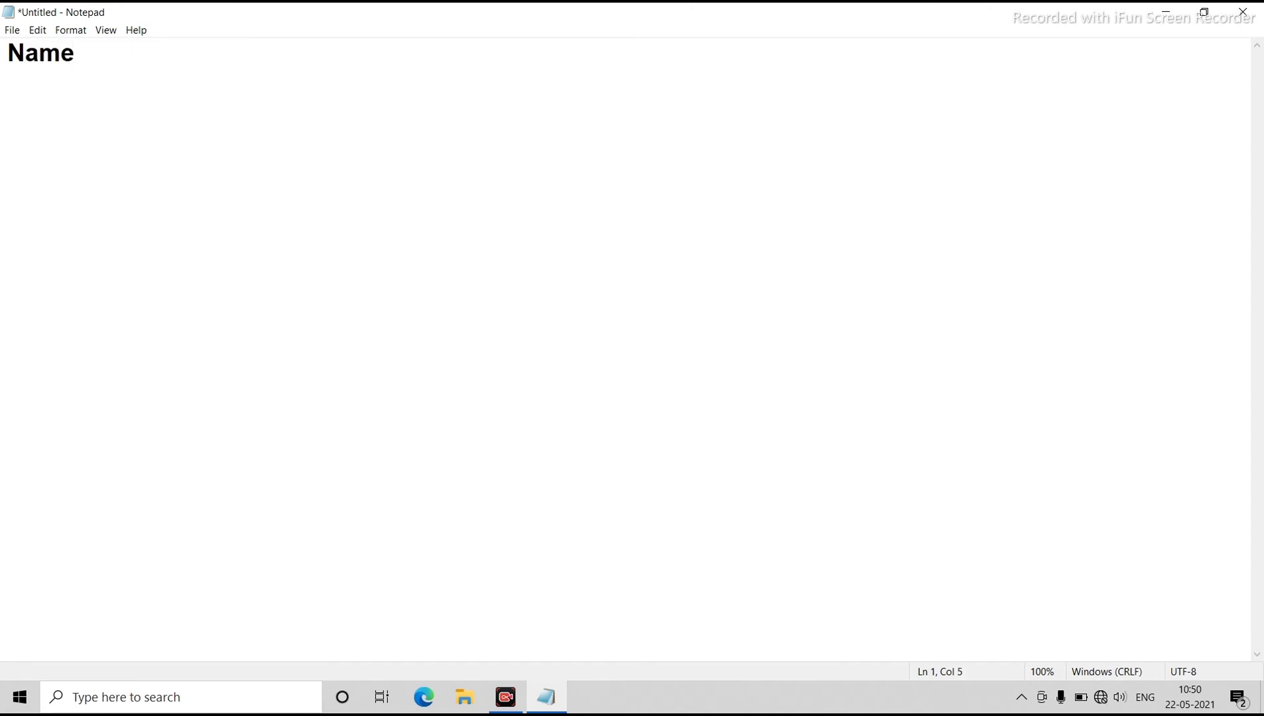
{"action": "key", "text": "Tab"}
{"action": "key", "text": "Tab"}
{"action": "key", "text": "ctrl+a"}
{"action": "key", "text": "BackSpace"}
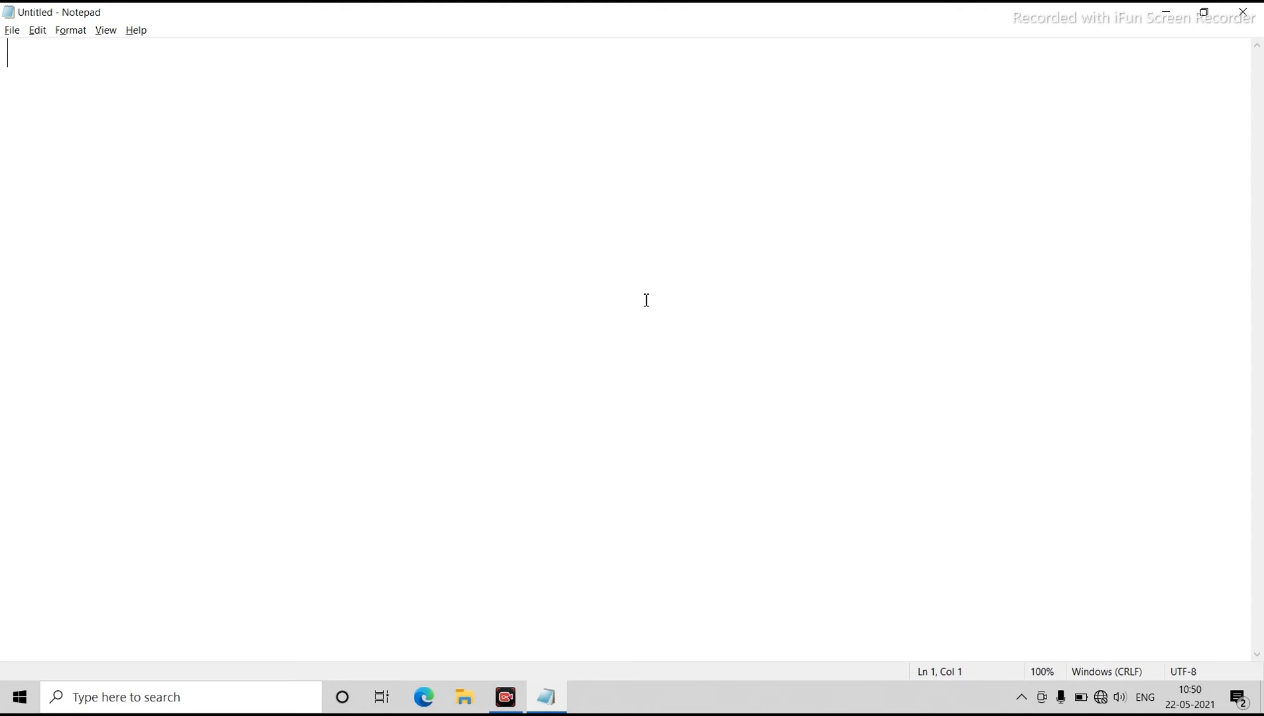
{"action": "key", "text": "alt+F4"}
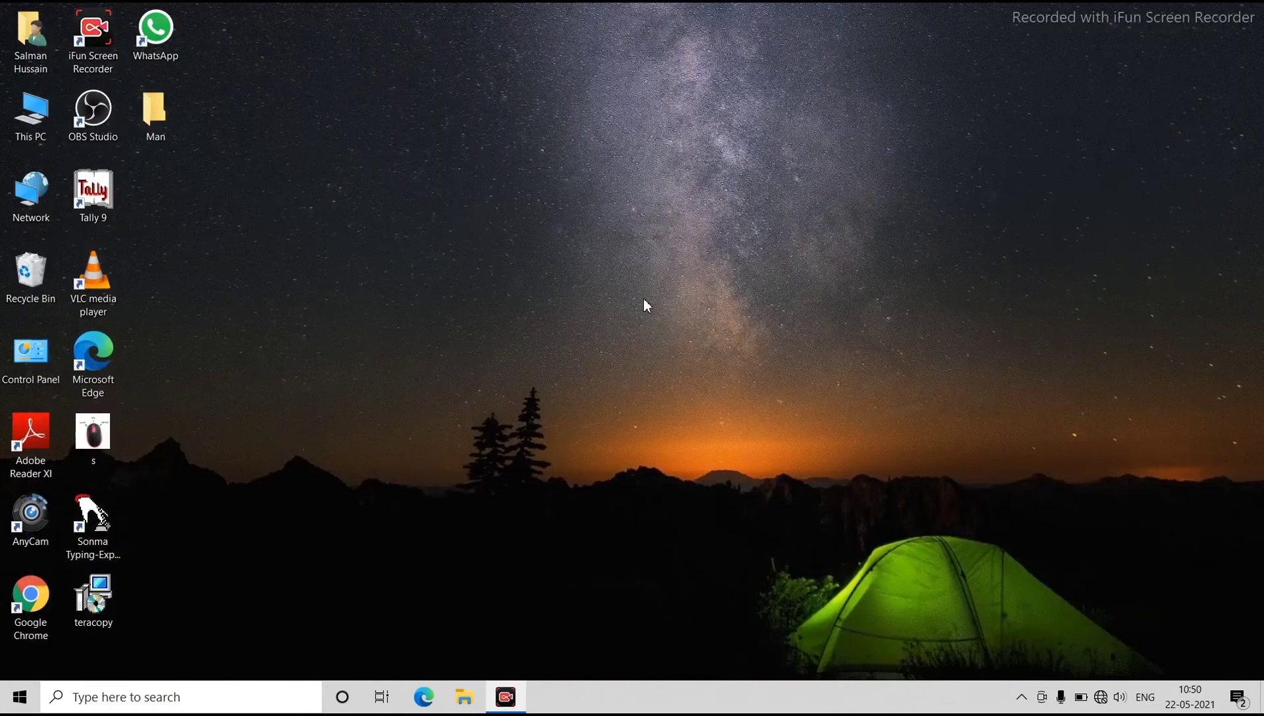
{"action": "key", "text": "super+r"}
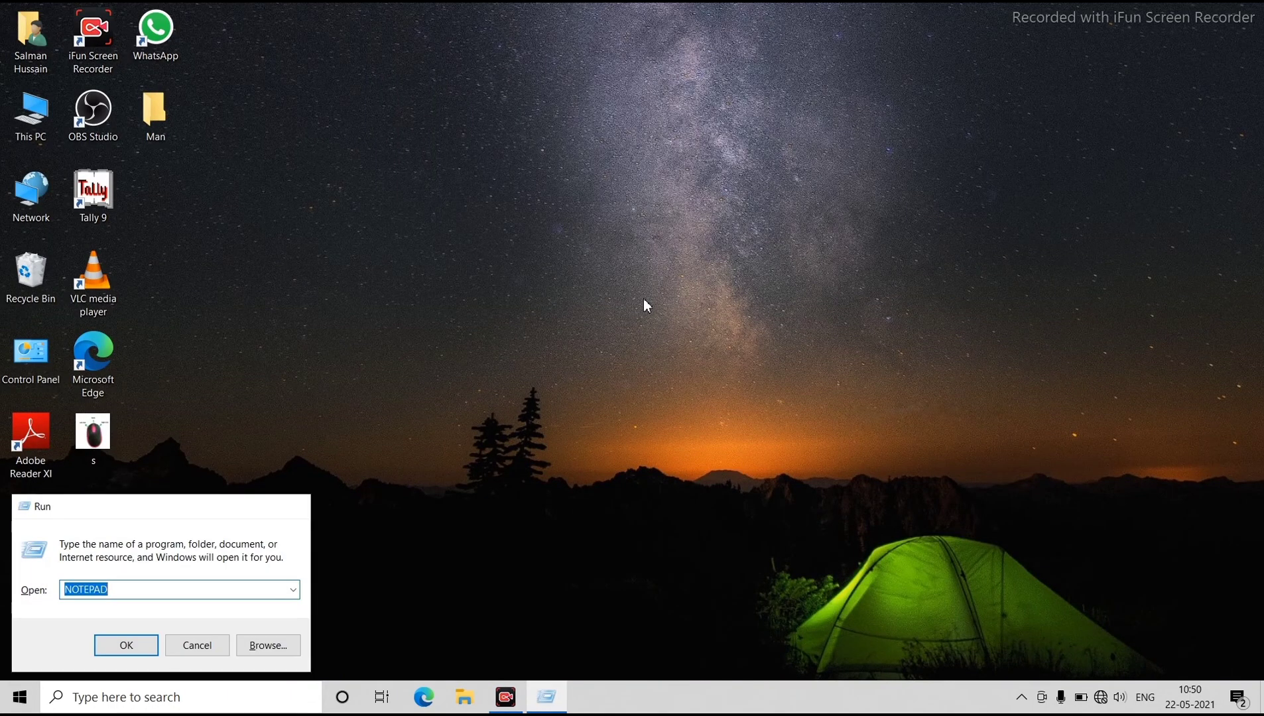
{"action": "key", "text": "Return"}
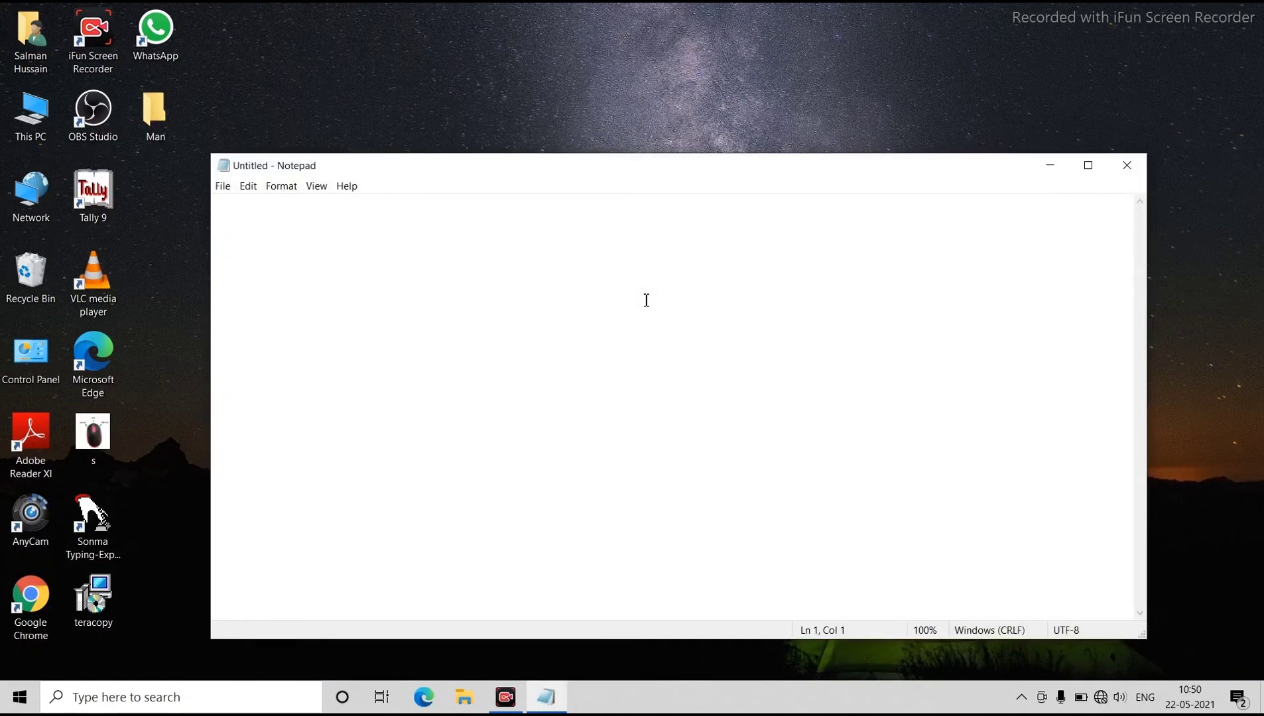
{"action": "key", "text": "alt+F4"}
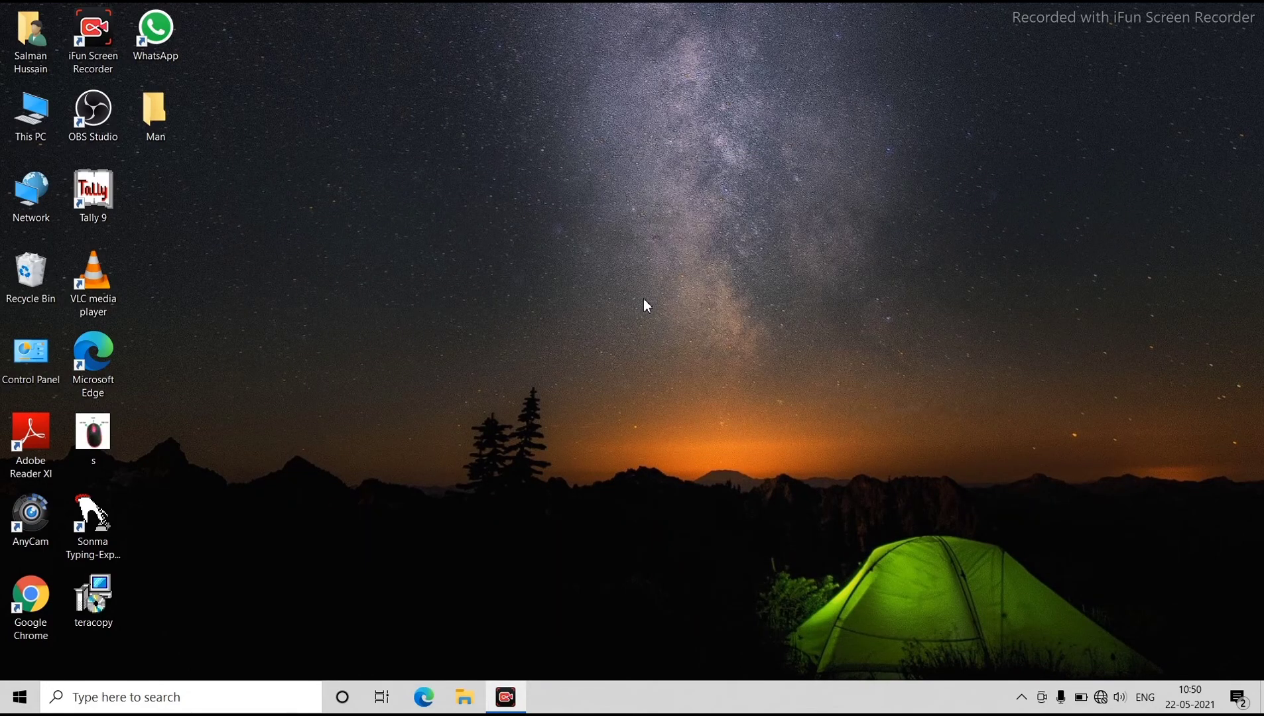
{"action": "key", "text": "super+r"}
{"action": "key", "text": "Return"}
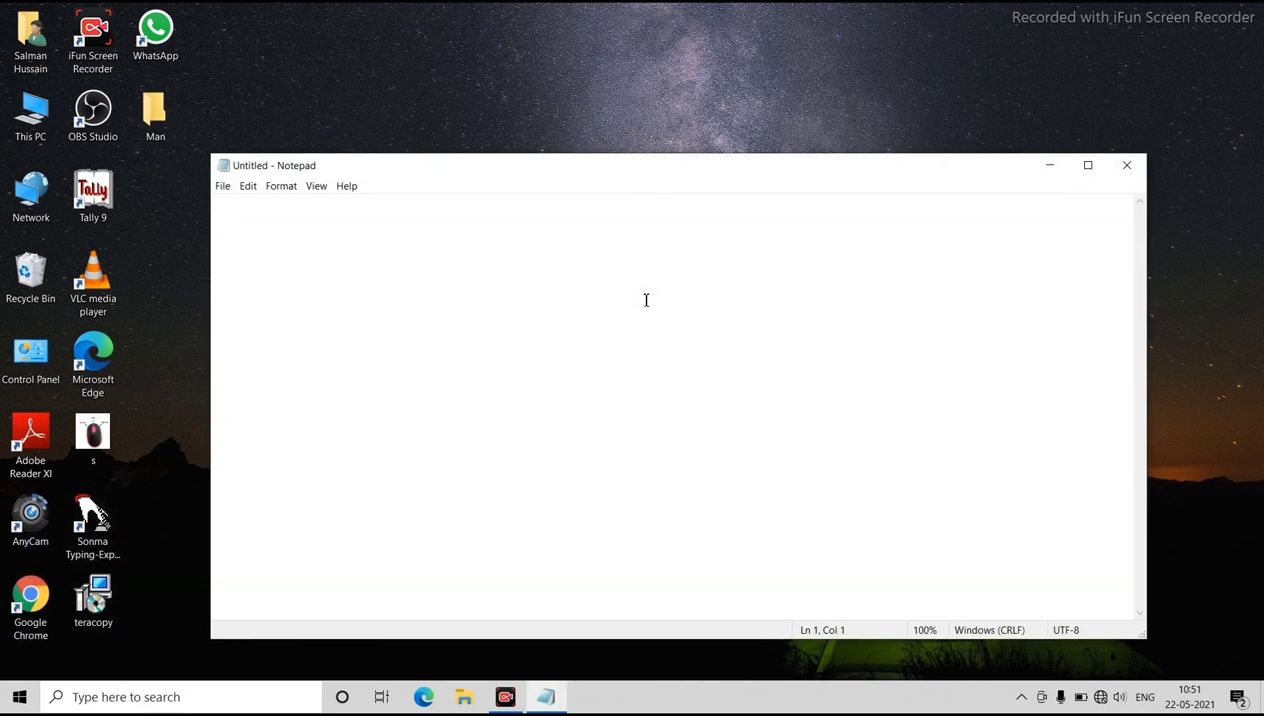
{"action": "key", "text": "alt+F4"}
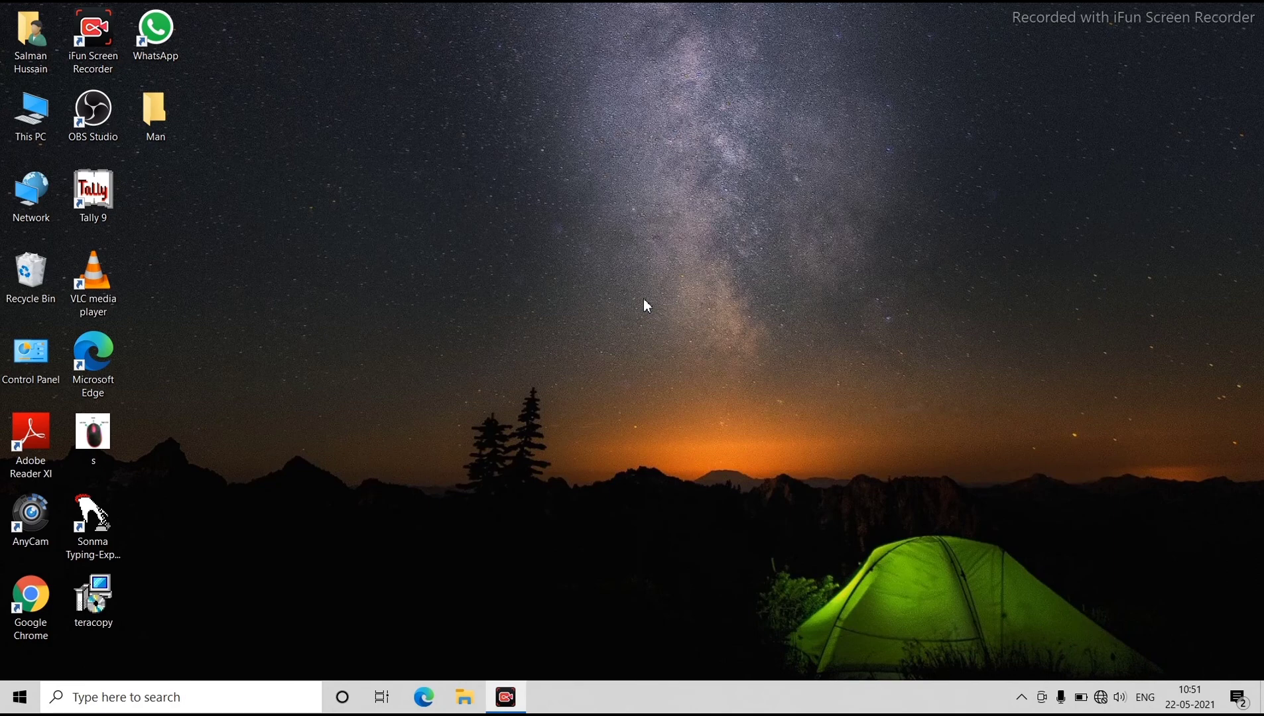
{"action": "key", "text": "super+r"}
{"action": "key", "text": "Return"}
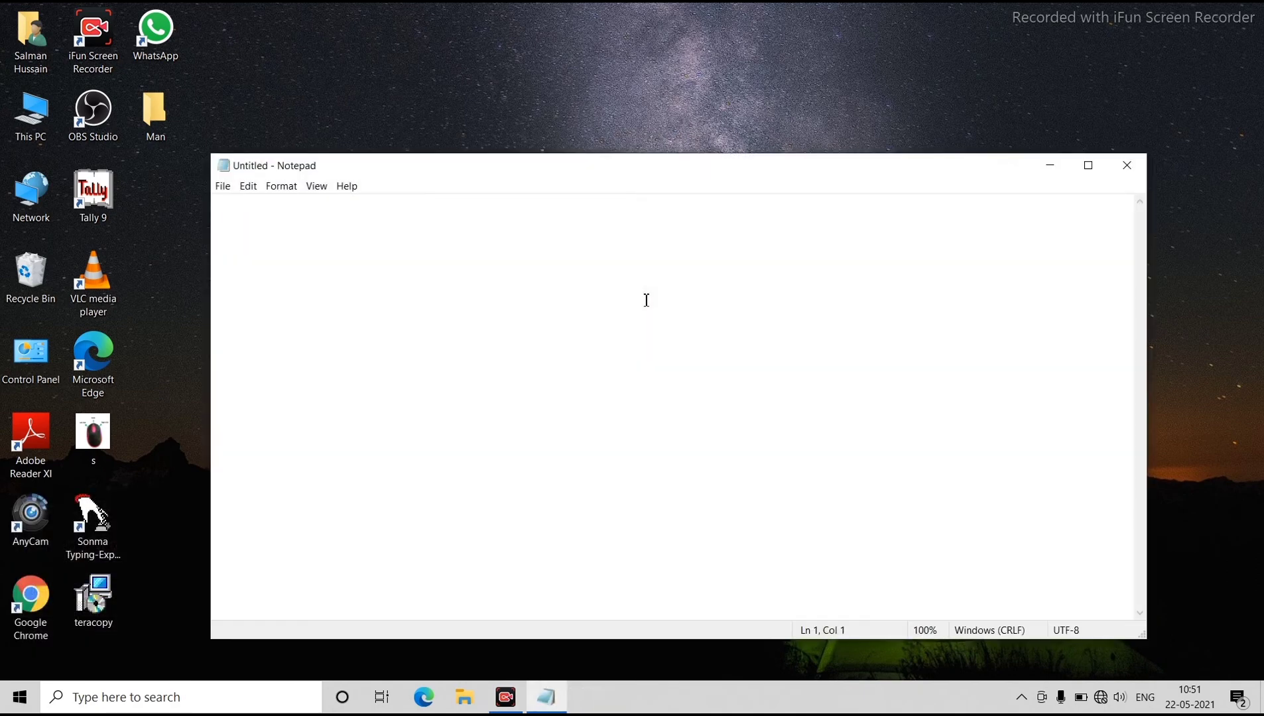
{"action": "key", "text": "super+Up"}
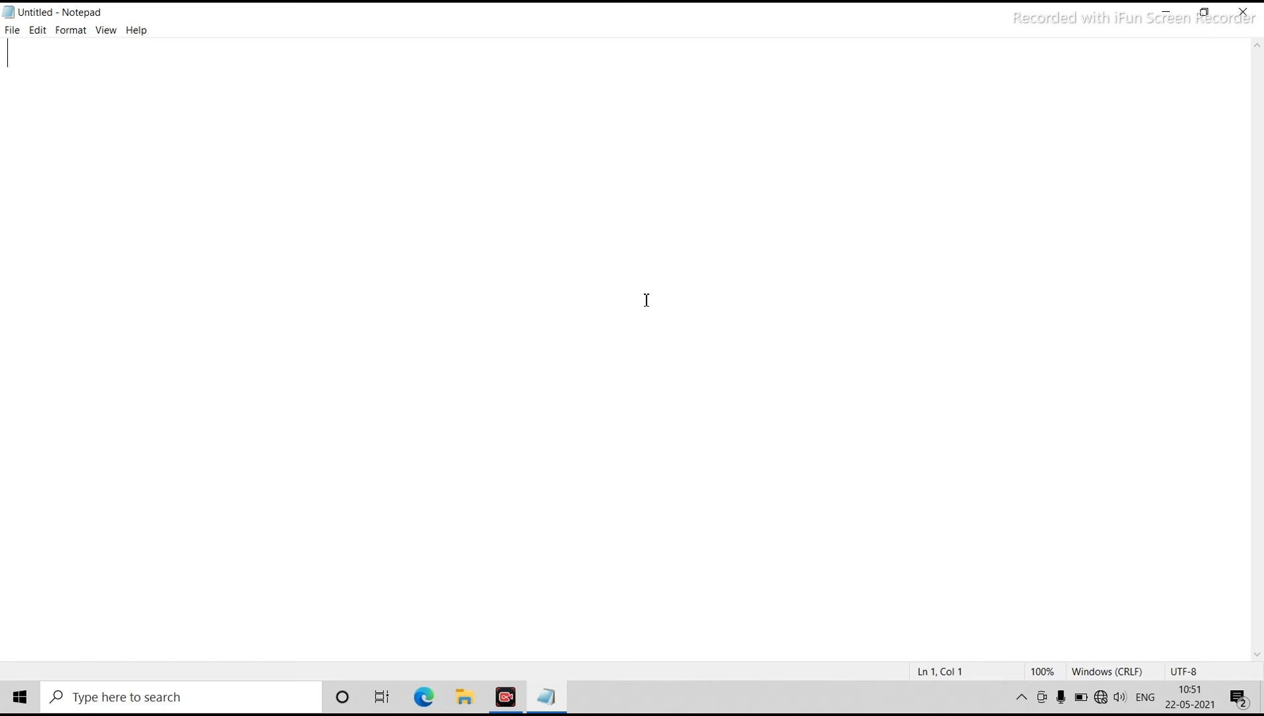
{"action": "key", "text": "ctrl+p"}
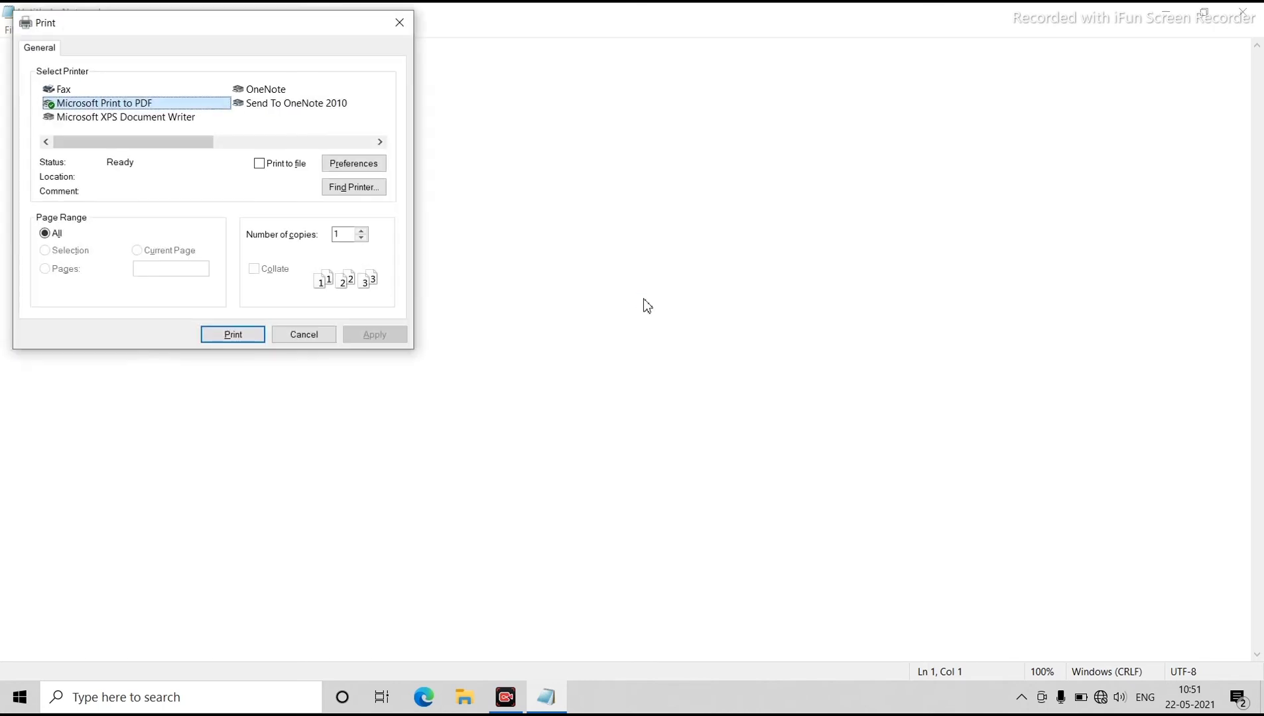
{"action": "key", "text": "Escape"}
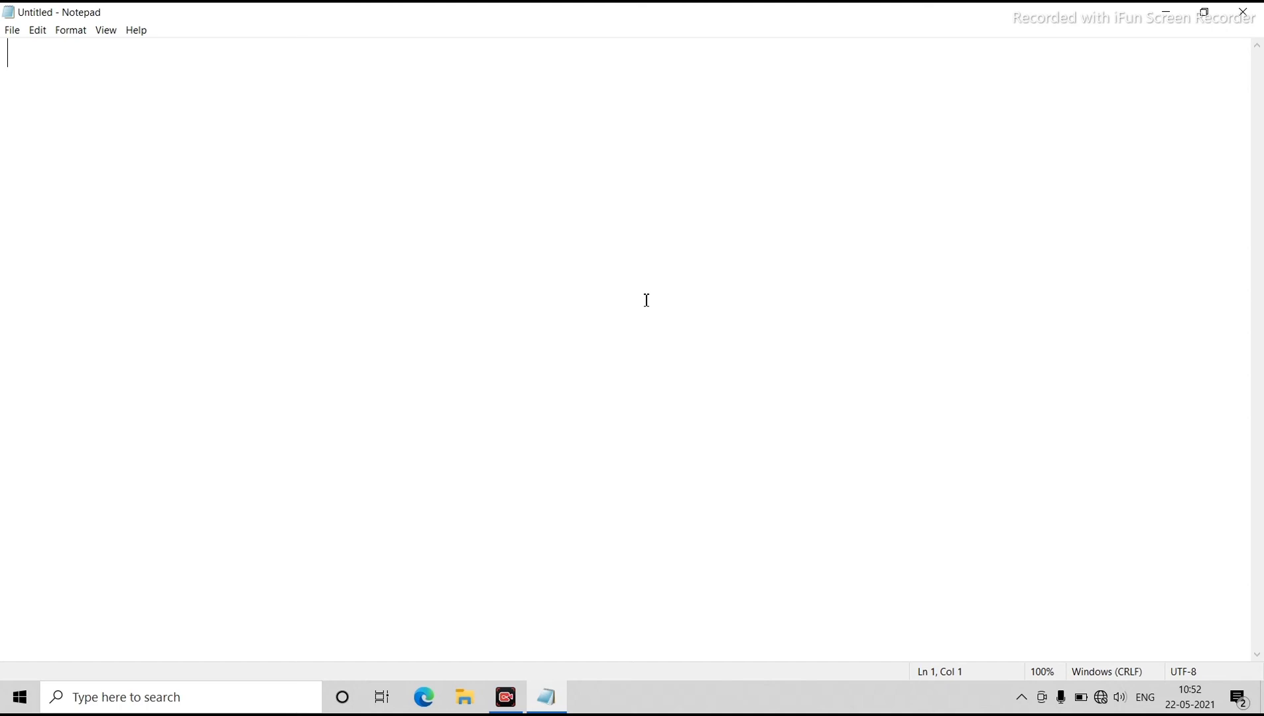
Type 'Name' followed by a new line, then select everything and delete it
{"action": "type", "text": "Name"}
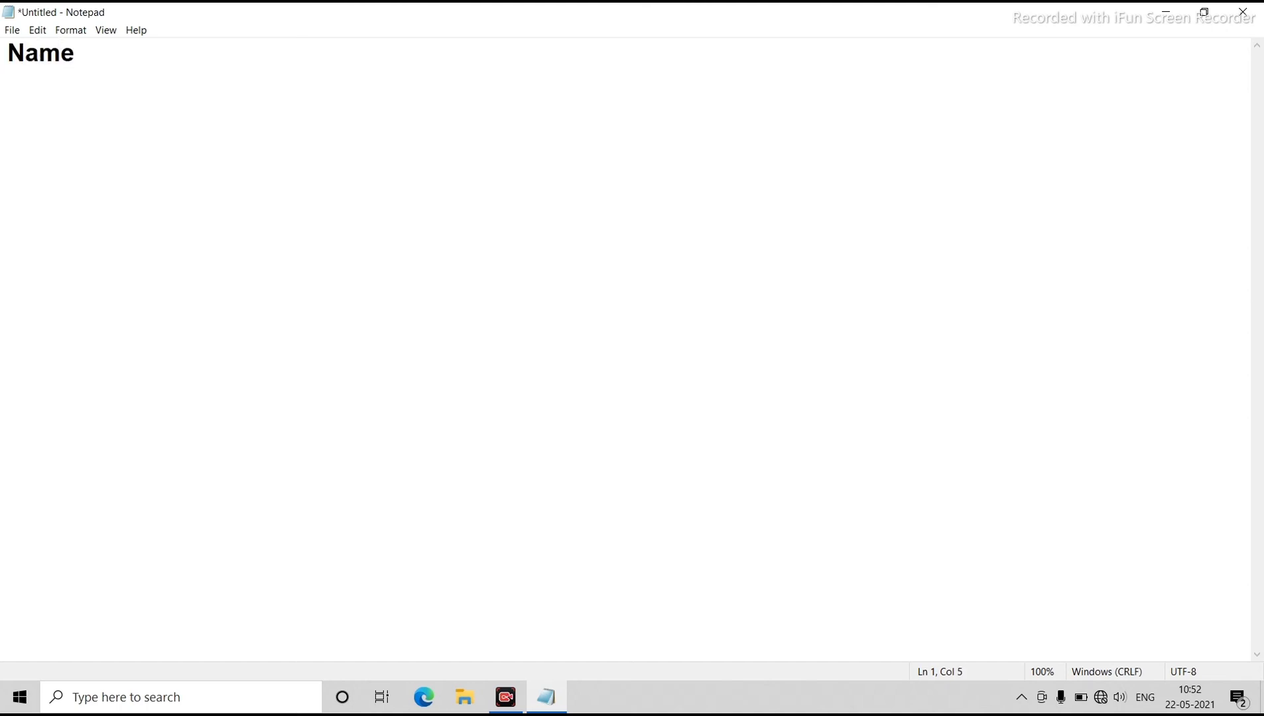
{"action": "key", "text": "Return"}
{"action": "key", "text": "Return"}
{"action": "key", "text": "Return"}
{"action": "key", "text": "ctrl+a"}
{"action": "key", "text": "Delete"}
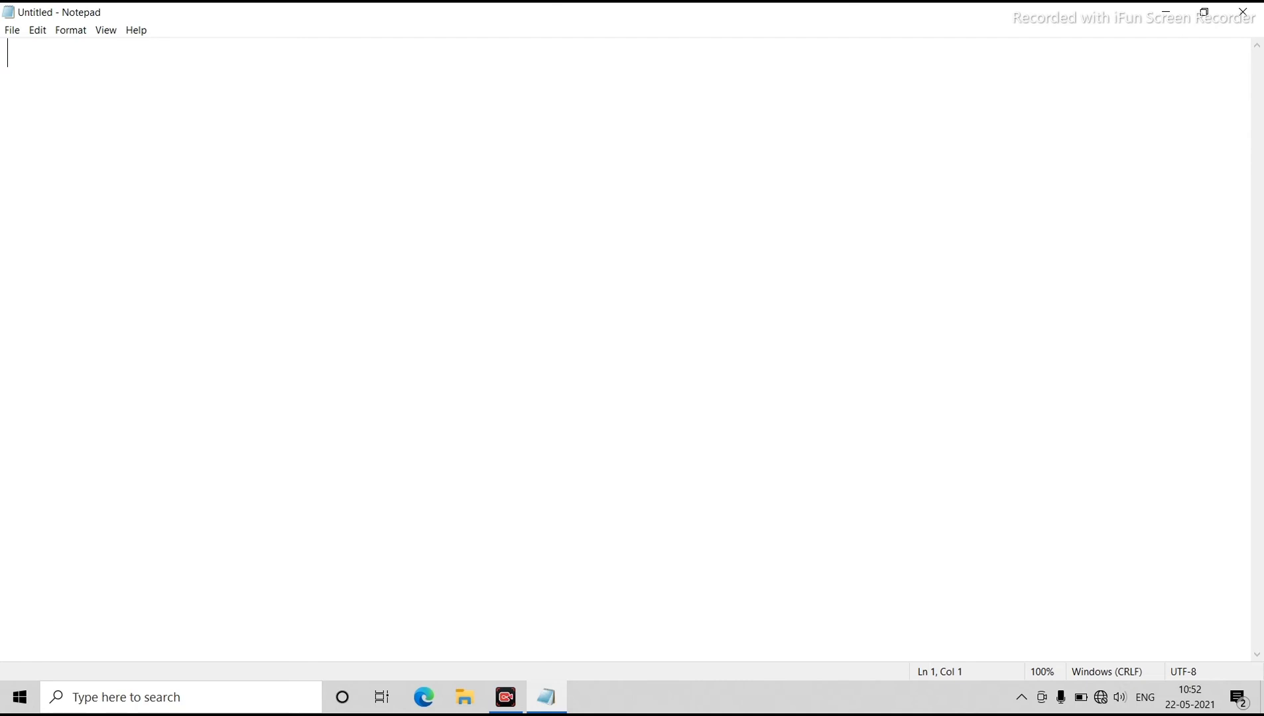
{"action": "left_click", "coordinate": [1242, 12]}
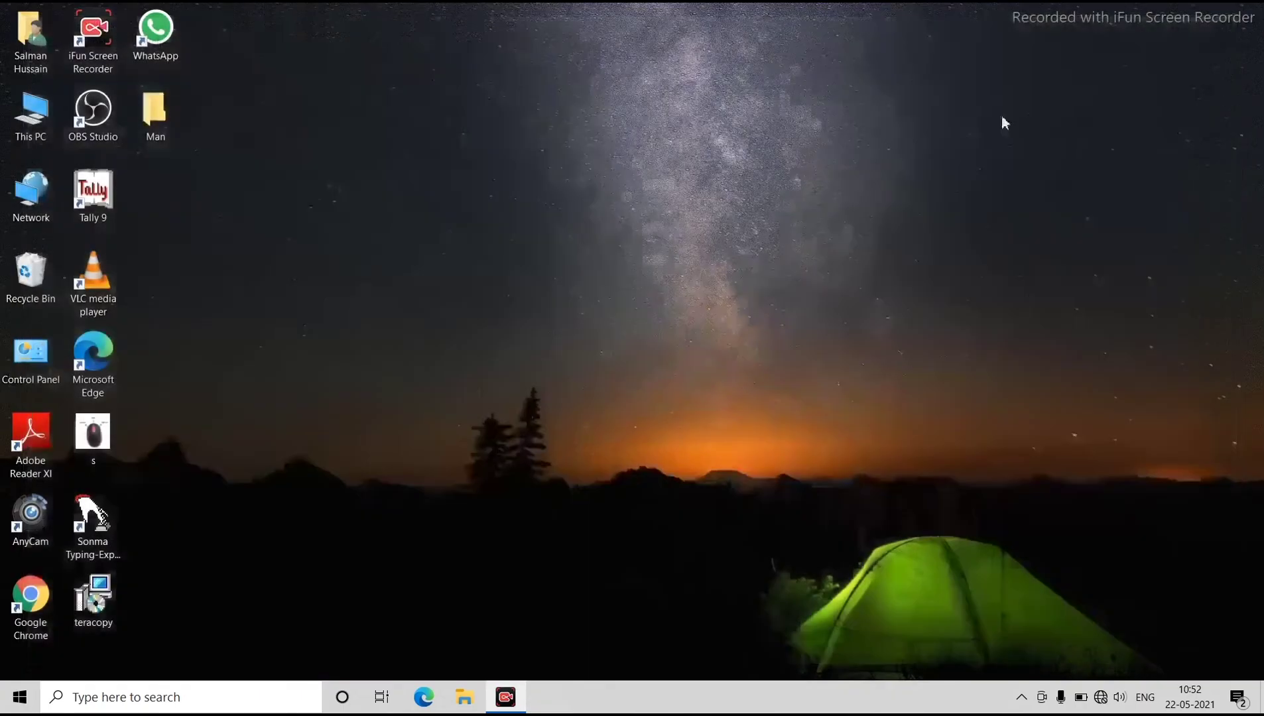
{"action": "right_click", "coordinate": [728, 113]}
{"action": "left_click", "coordinate": [779, 166]}
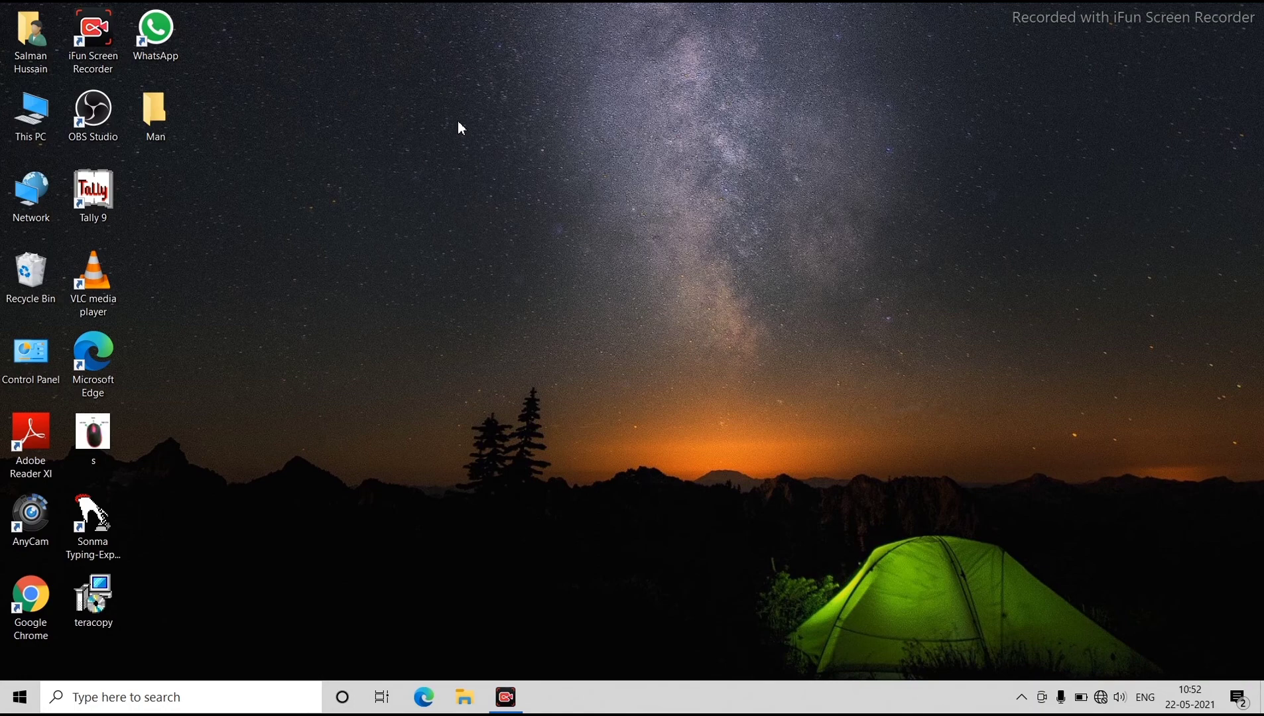
{"action": "right_click", "coordinate": [462, 128]}
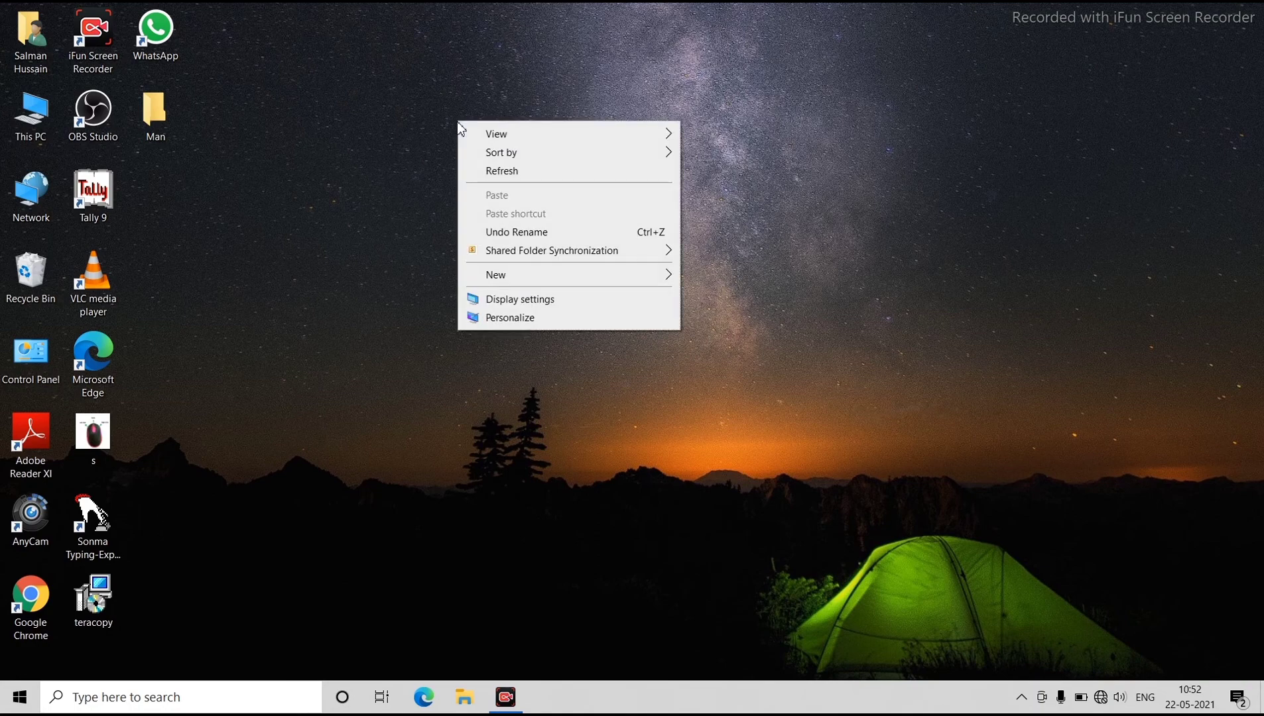
{"action": "left_click", "coordinate": [756, 181]}
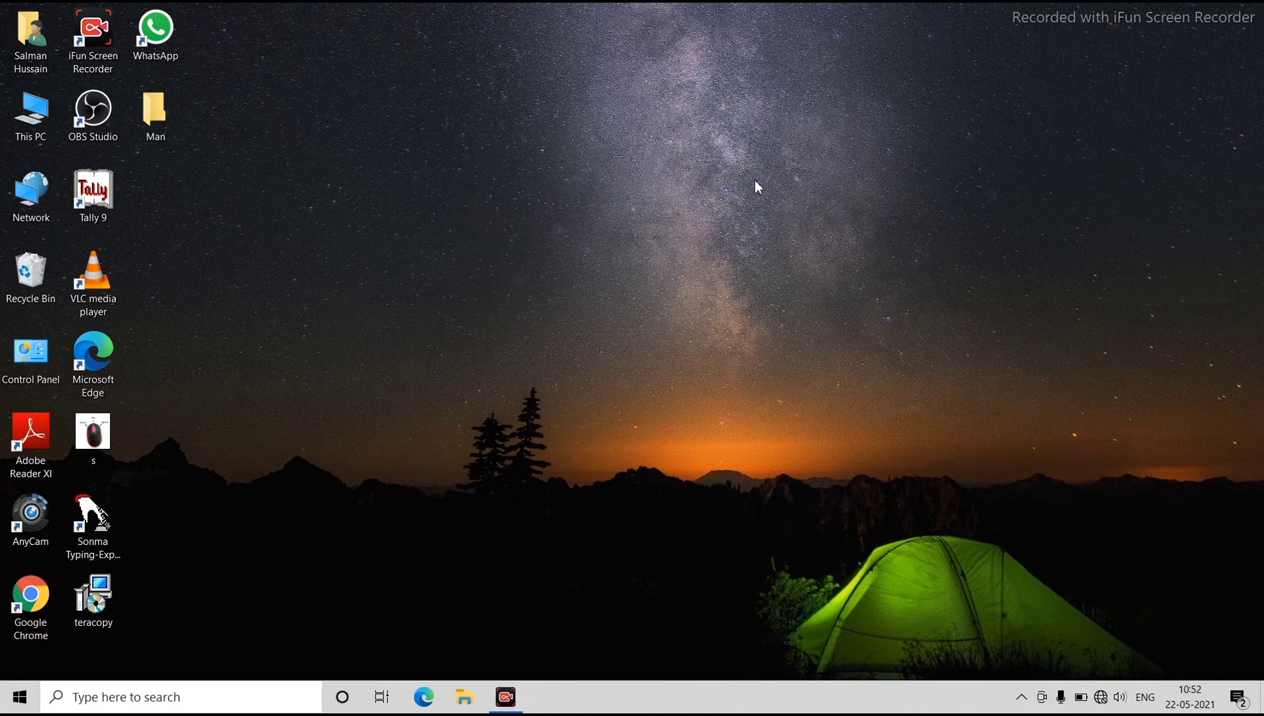
{"action": "key", "text": "shift+F10"}
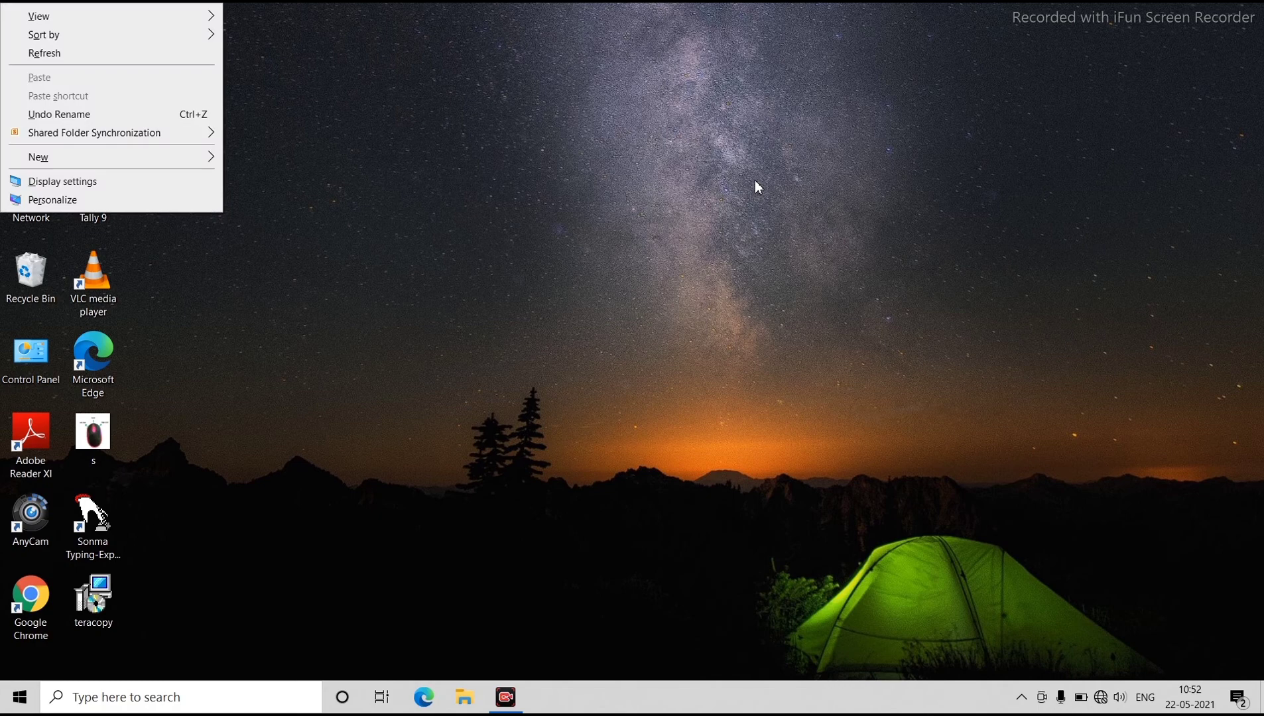
{"action": "key", "text": "Down"}
{"action": "key", "text": "Down"}
{"action": "key", "text": "Down"}
{"action": "key", "text": "Return"}
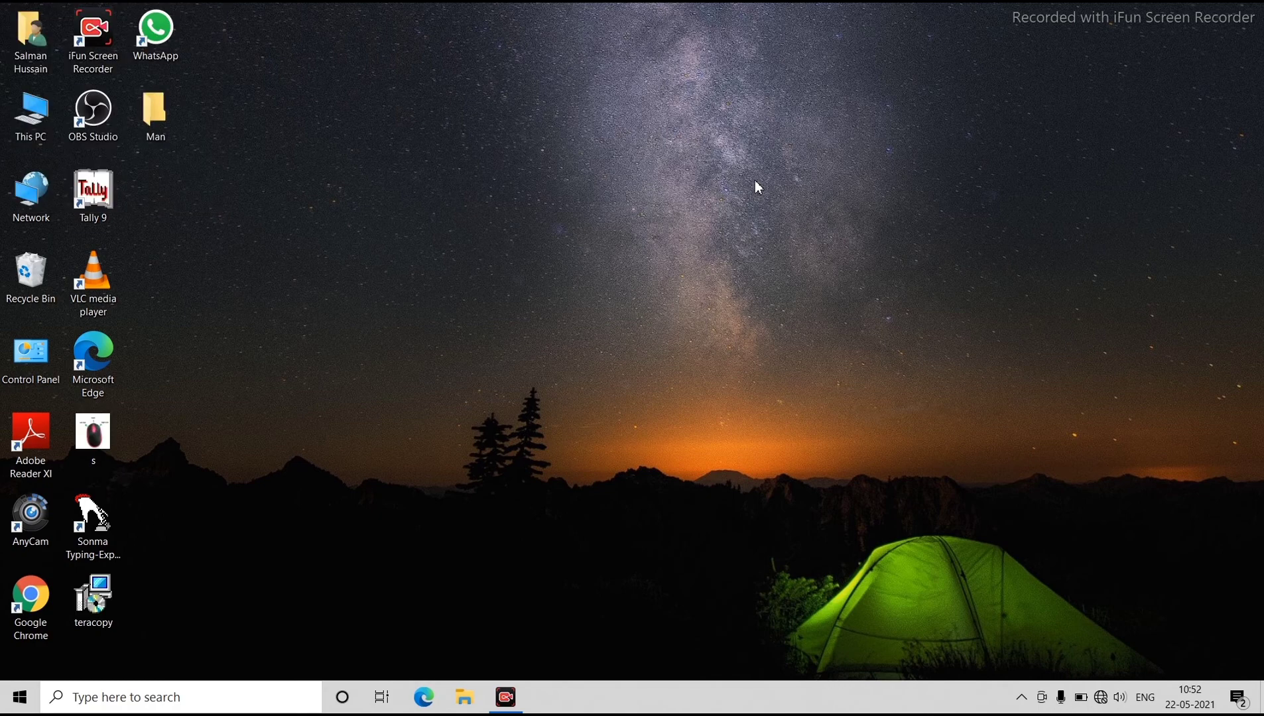
{"action": "key", "text": "shift+F10"}
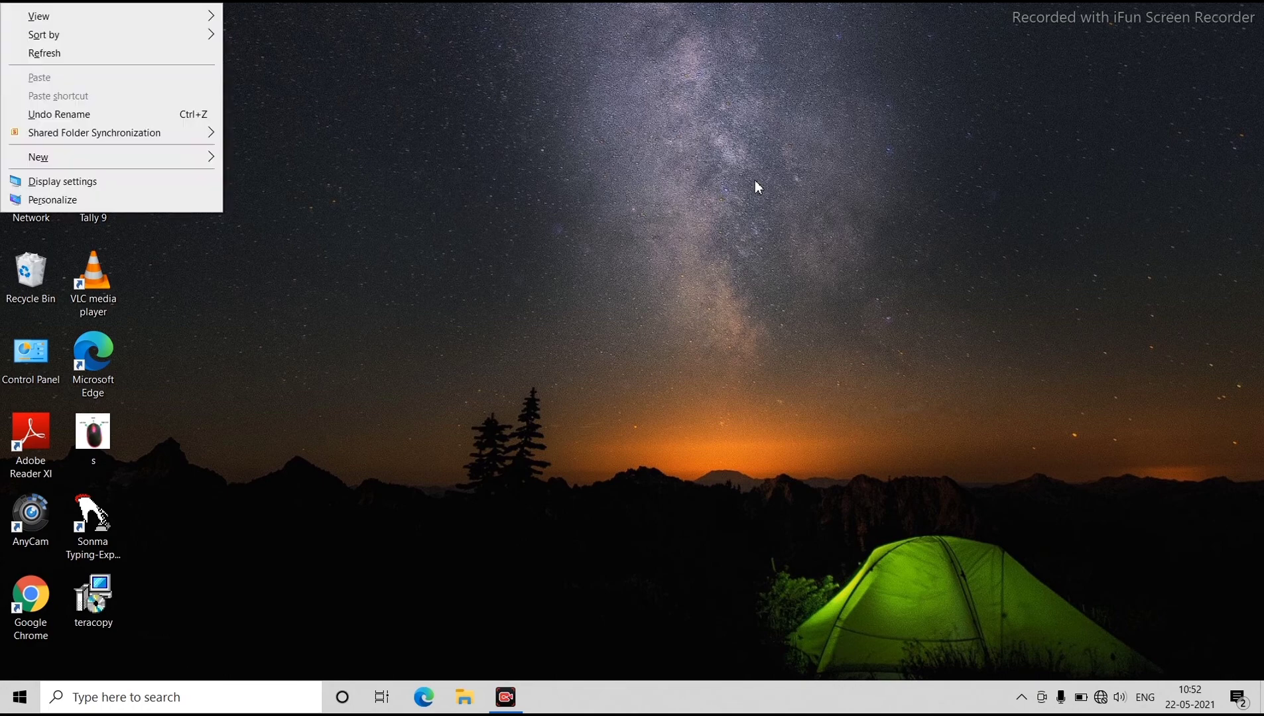
{"action": "key", "text": "Down"}
{"action": "key", "text": "Down"}
{"action": "key", "text": "Down"}
{"action": "key", "text": "Return"}
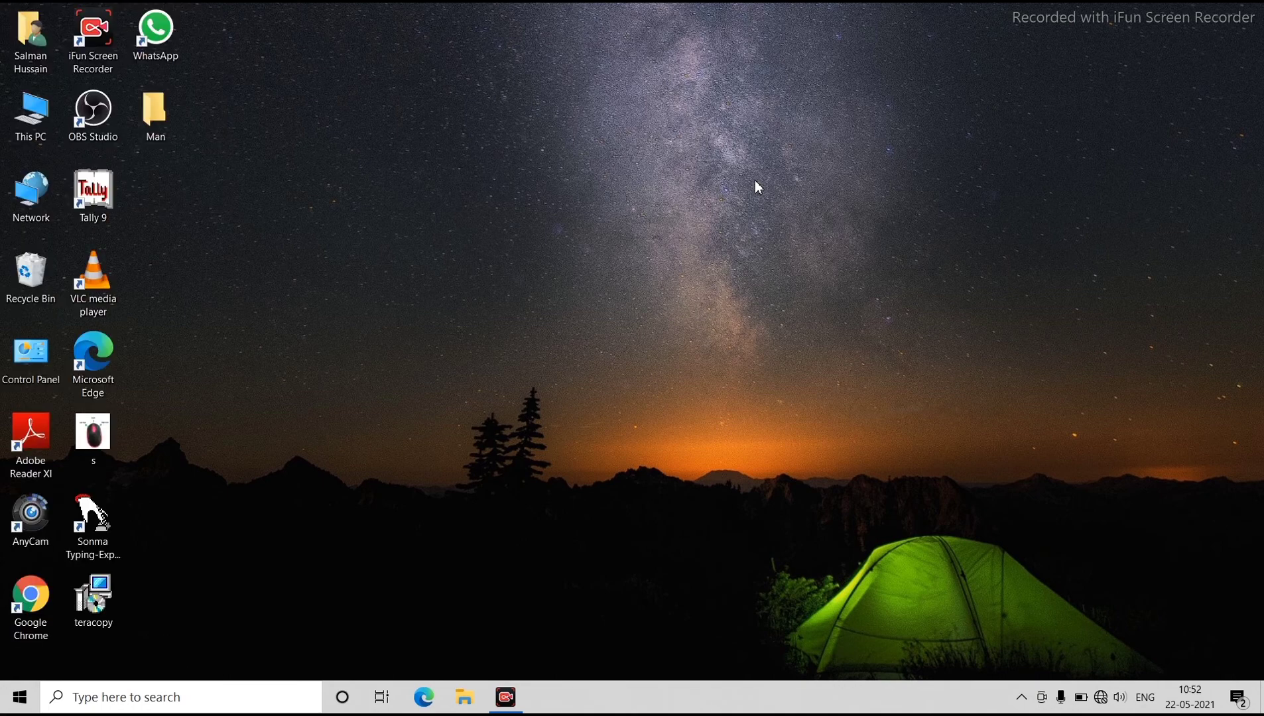
{"action": "key", "text": "shift+F10"}
{"action": "key", "text": "Down"}
{"action": "key", "text": "Down"}
{"action": "key", "text": "Down"}
{"action": "key", "text": "Return"}
{"action": "key", "text": "shift+F10"}
{"action": "key", "text": "Down"}
{"action": "key", "text": "Down"}
{"action": "key", "text": "Return"}
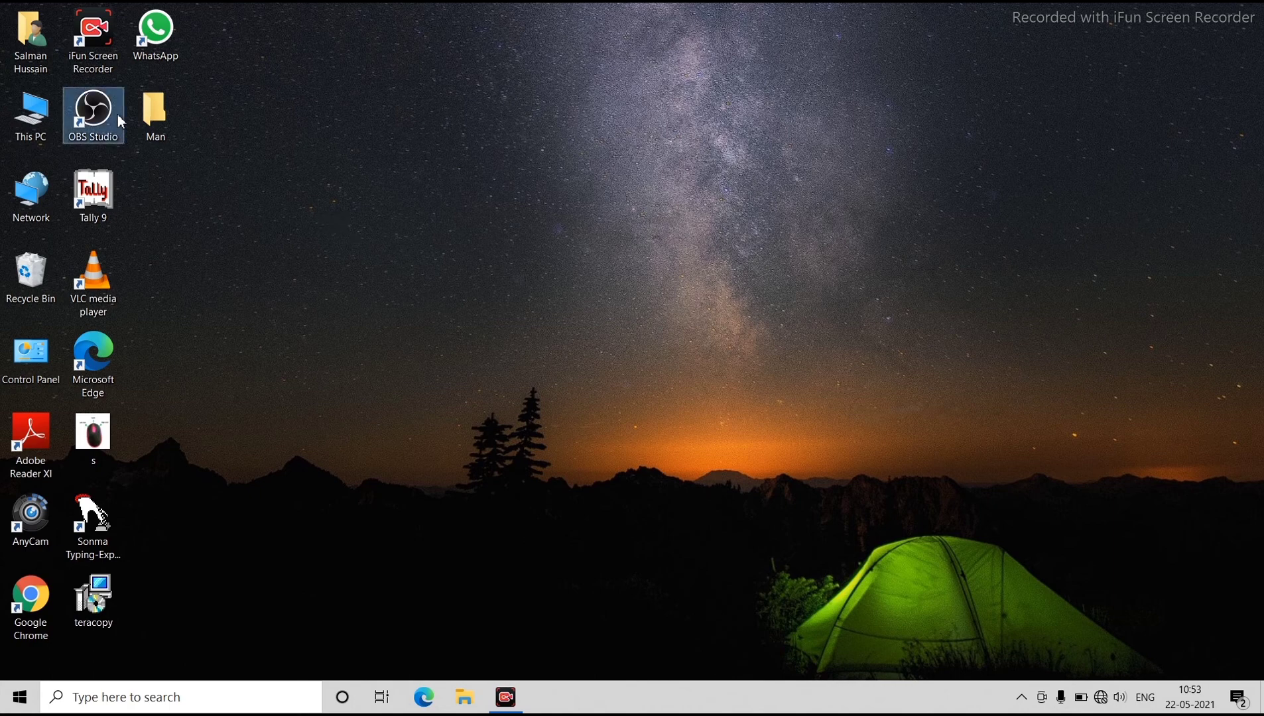
Focus the Man folder with the arrow keys and choose Delete from its Shift+F10 menu
{"action": "key", "text": "Right"}
{"action": "key", "text": "Up"}
{"action": "key", "text": "Left"}
{"action": "key", "text": "Left"}
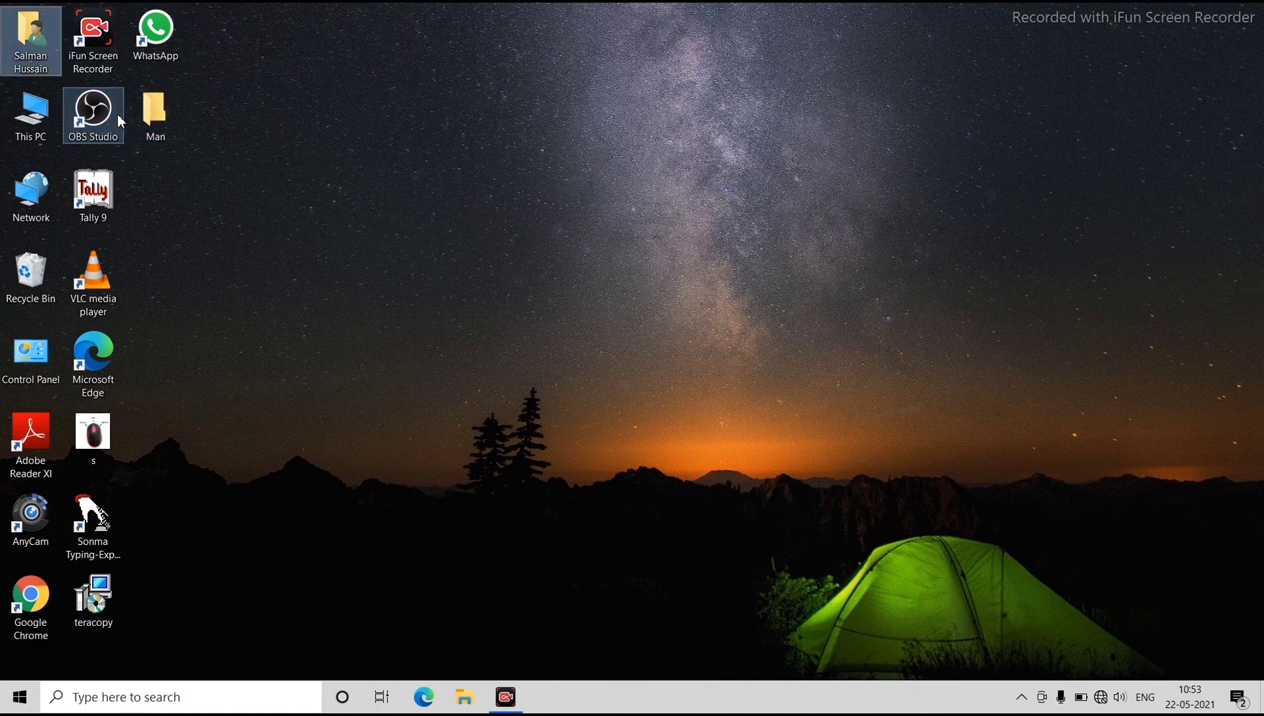
{"action": "key", "text": "Down"}
{"action": "key", "text": "Right"}
{"action": "key", "text": "Right"}
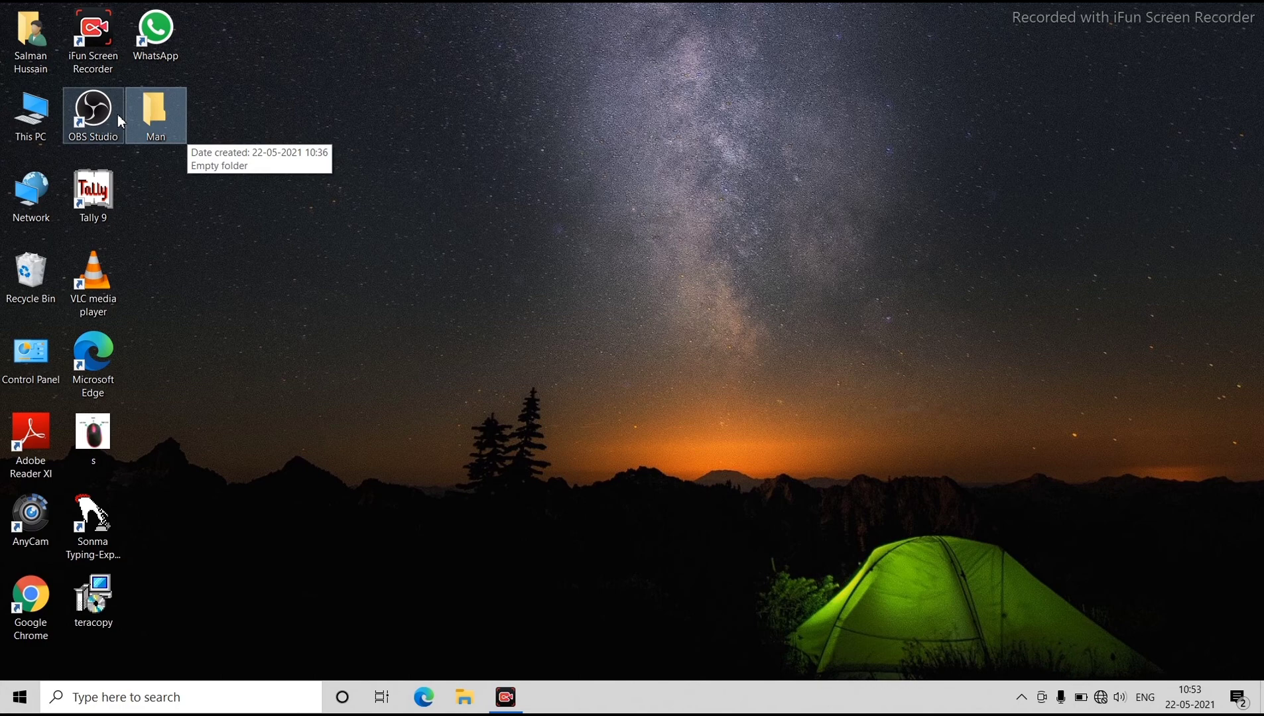
{"action": "key", "text": "shift+F10"}
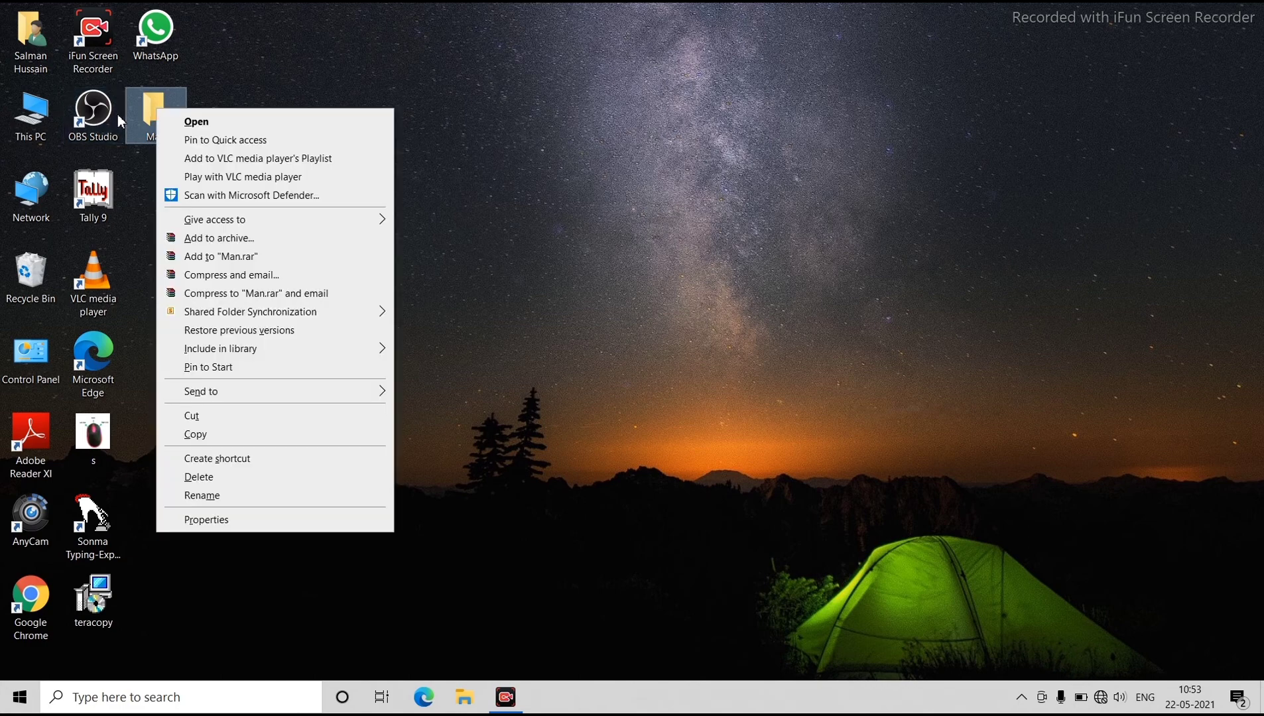
{"action": "key", "text": "Down"}
{"action": "key", "text": "Down"}
{"action": "key", "text": "Down"}
{"action": "key", "text": "Down"}
{"action": "key", "text": "Down"}
{"action": "key", "text": "Down"}
{"action": "key", "text": "Down"}
{"action": "key", "text": "Down"}
{"action": "key", "text": "Down"}
{"action": "key", "text": "Down"}
{"action": "key", "text": "Down"}
{"action": "key", "text": "Down"}
{"action": "key", "text": "Down"}
{"action": "key", "text": "Down"}
{"action": "key", "text": "Down"}
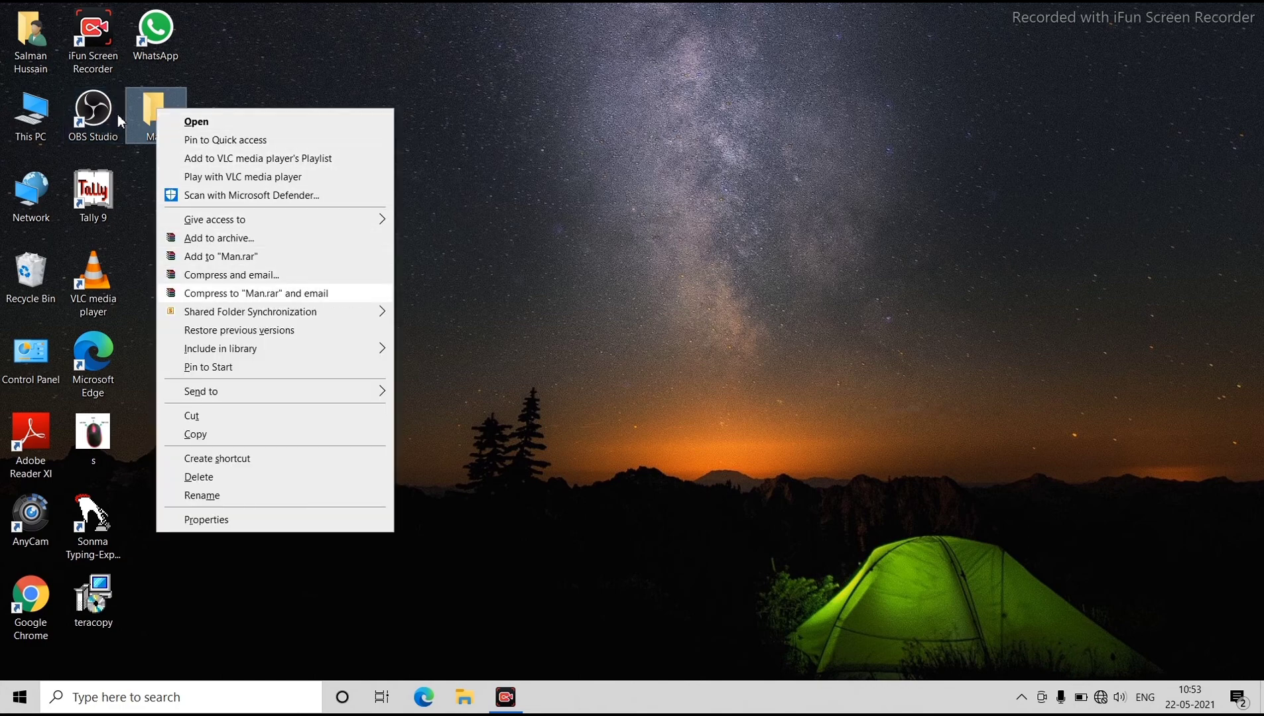
{"action": "key", "text": "Down"}
{"action": "key", "text": "Down"}
{"action": "key", "text": "Down"}
{"action": "key", "text": "Down"}
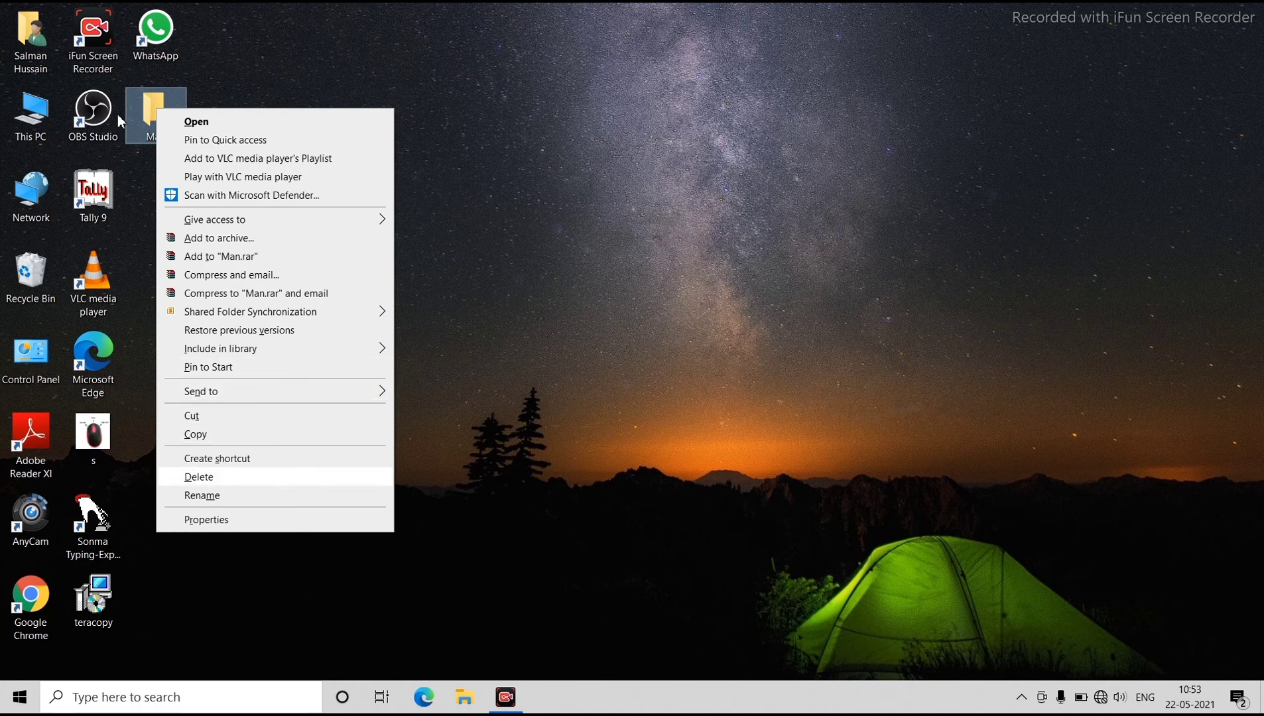
{"action": "key", "text": "Return"}
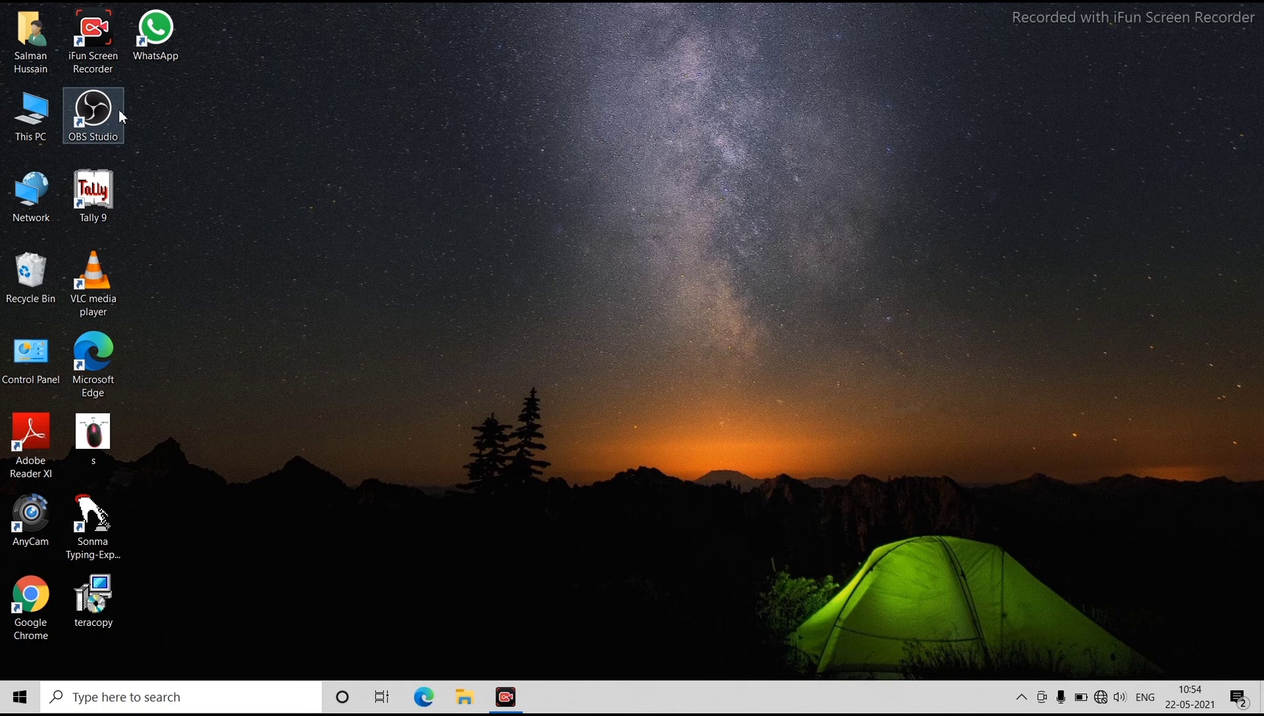
Open a maximized Notepad and type the 'My Name Is …' sentence with the person's name
{"action": "key", "text": "super+r"}
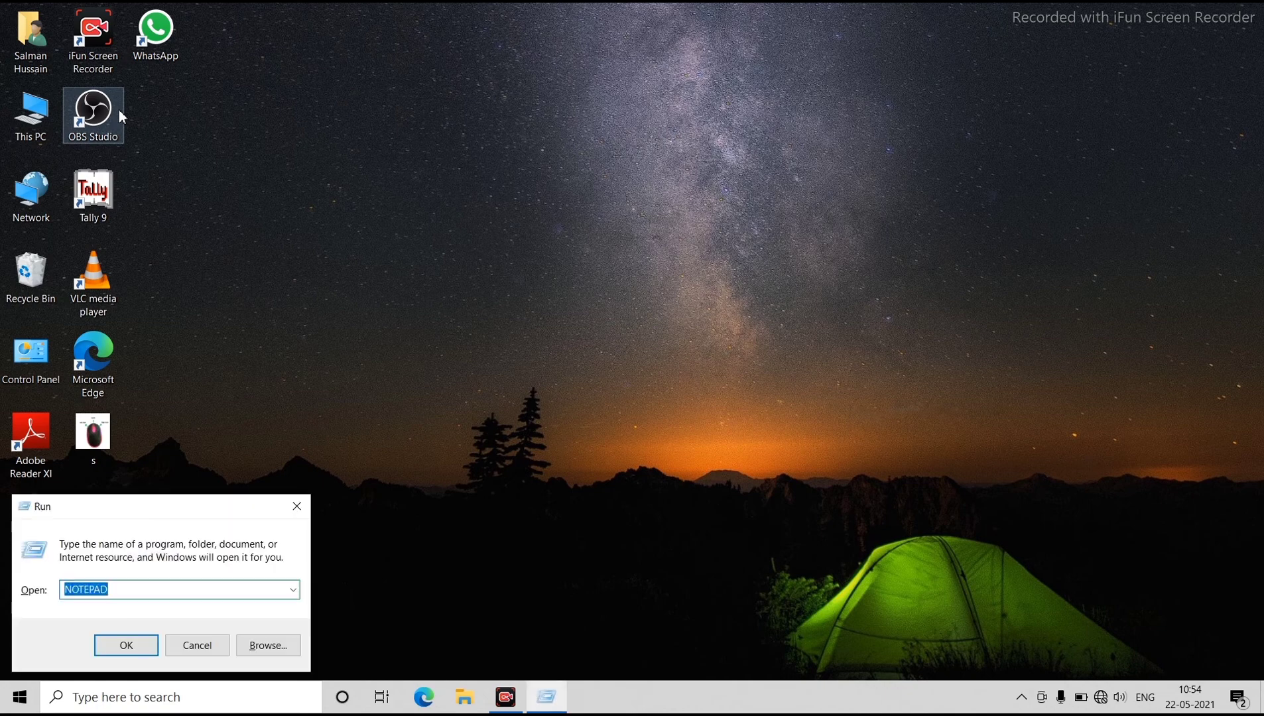
{"action": "key", "text": "Return"}
{"action": "key", "text": "super+Up"}
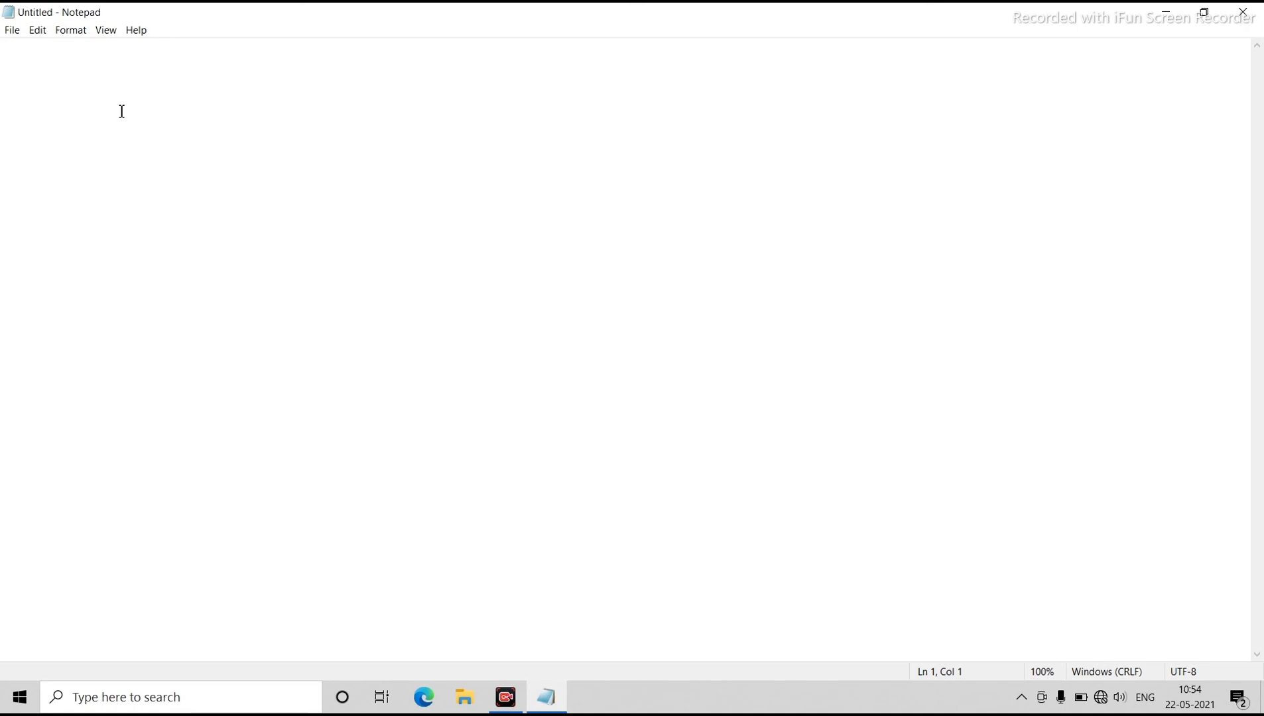
{"action": "type", "text": "My Name IU"}
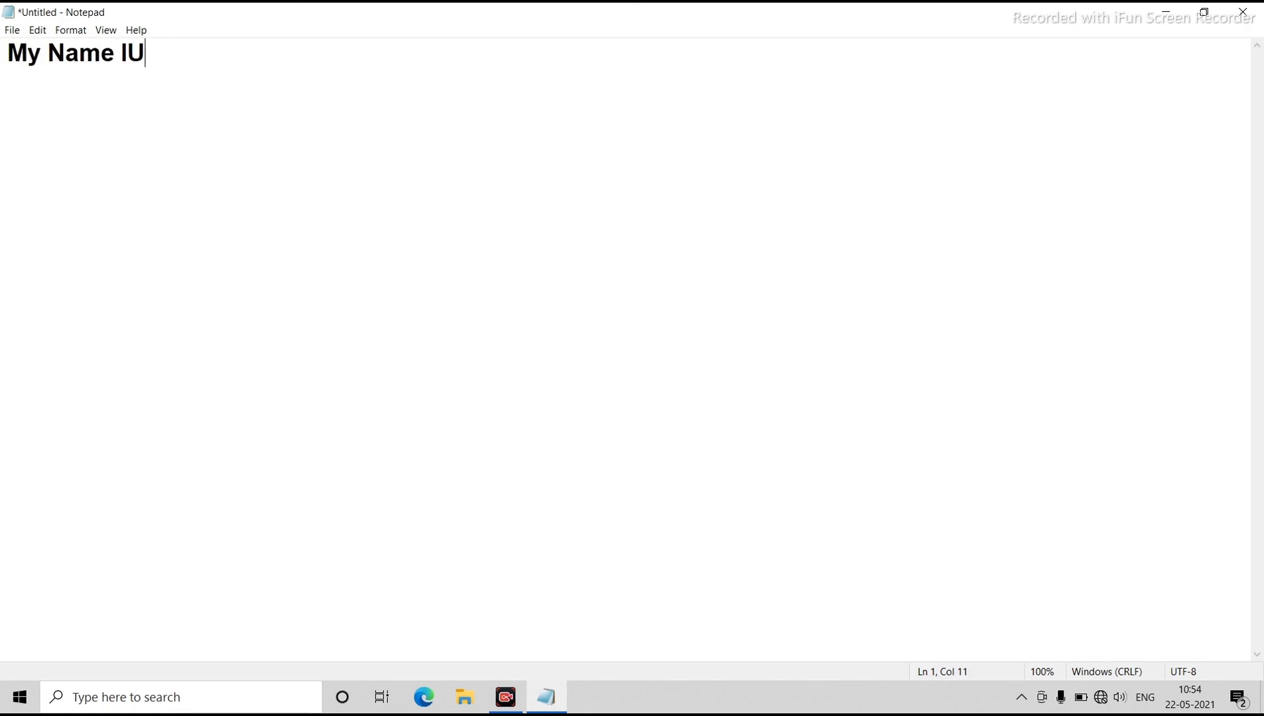
{"action": "key", "text": "BackSpace"}
{"action": "type", "text": "s Salman"}
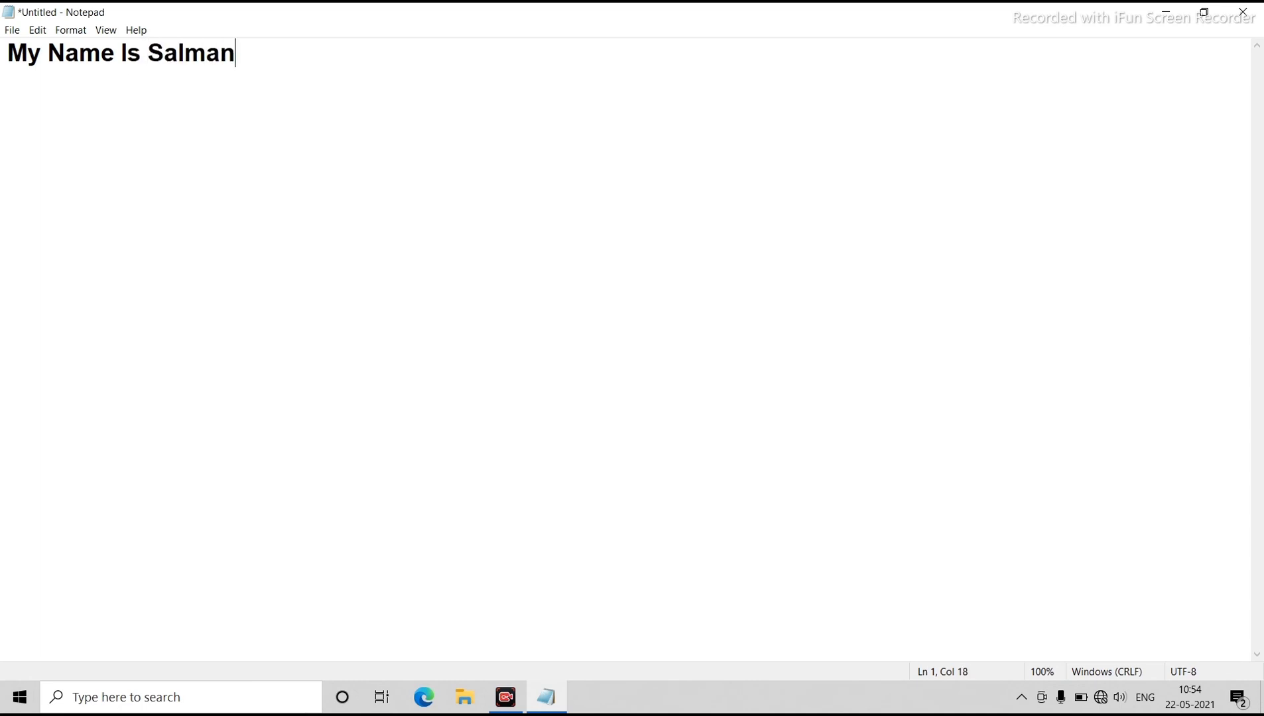
Copy the whole sentence and paste it to extend the first line
{"action": "key", "text": "ctrl+a"}
{"action": "key", "text": "ctrl+c"}
{"action": "key", "text": "ctrl+v"}
{"action": "key", "text": "ctrl+v"}
{"action": "key", "text": "ctrl+v"}
{"action": "key", "text": "ctrl+v"}
{"action": "key", "text": "ctrl+v"}
{"action": "key", "text": "ctrl+v"}
{"action": "key", "text": "ctrl+v"}
{"action": "key", "text": "ctrl+v"}
{"action": "key", "text": "ctrl+v"}
{"action": "key", "text": "ctrl+v"}
{"action": "key", "text": "ctrl+v"}
{"action": "key", "text": "ctrl+v"}
{"action": "key", "text": "ctrl+v"}
{"action": "key", "text": "ctrl+v"}
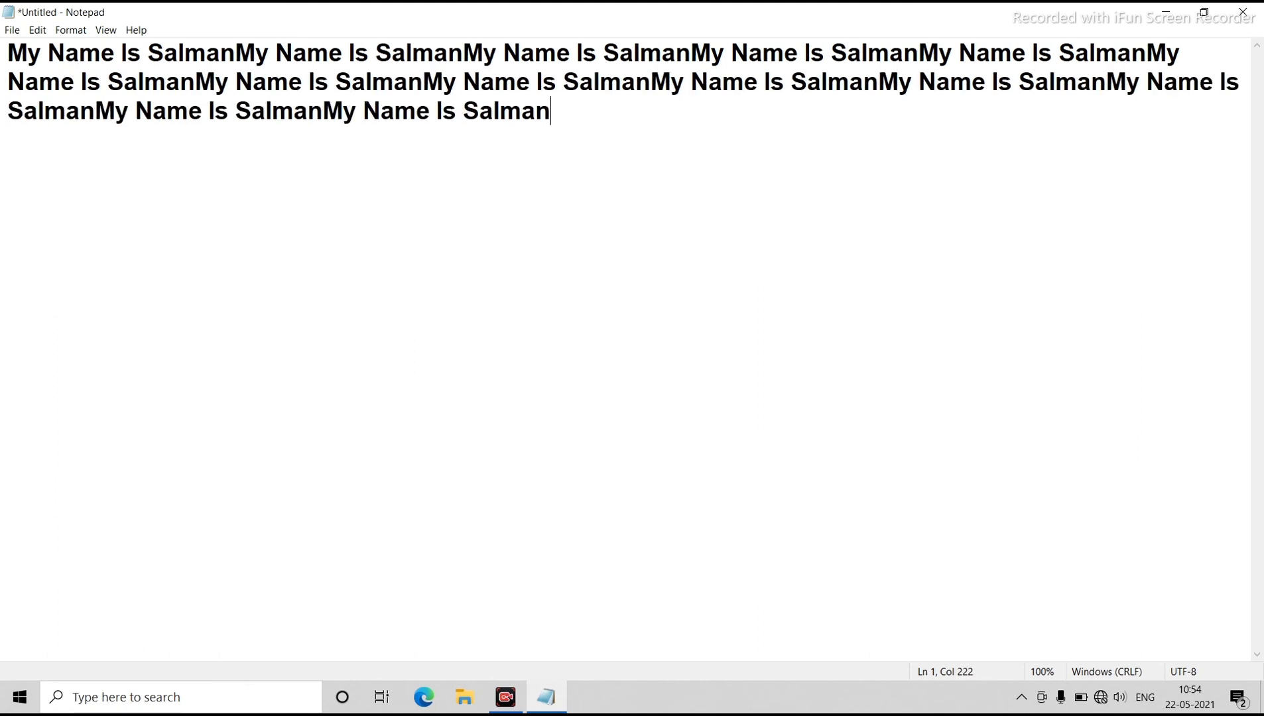
Paste the sentence onto five separate new lines, then return to the end of line 6
{"action": "key", "text": "Return"}
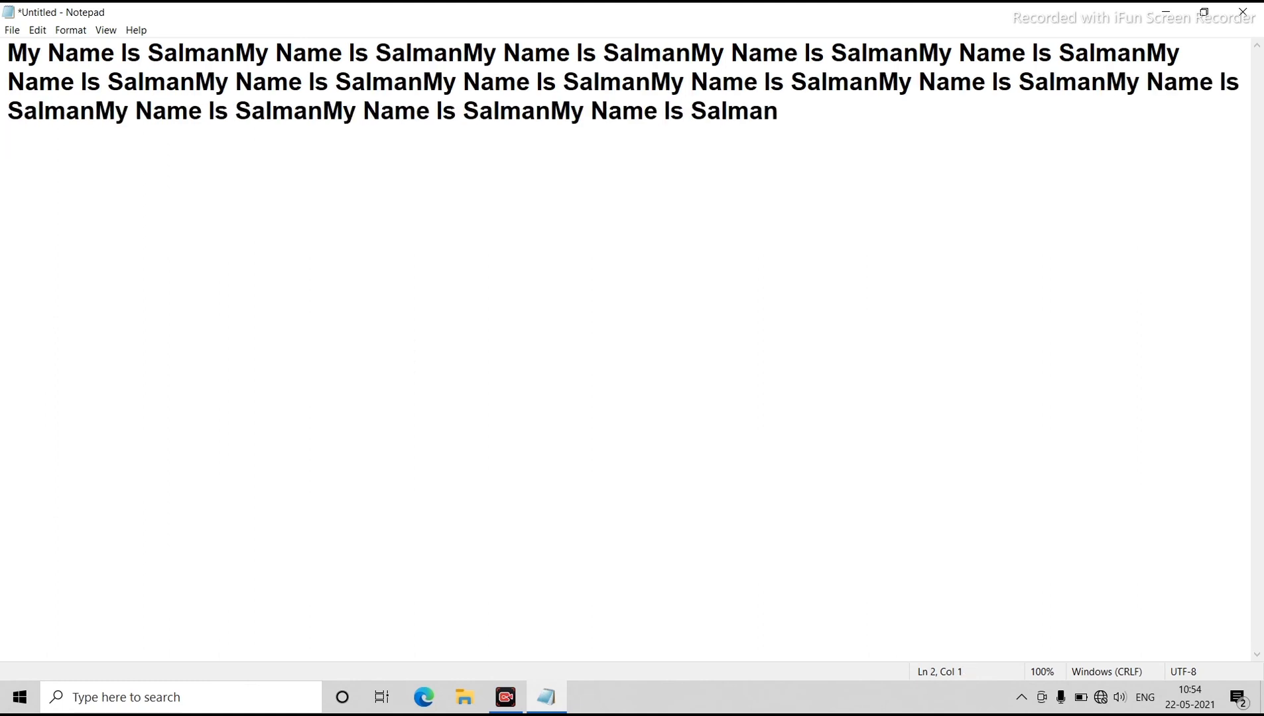
{"action": "key", "text": "ctrl+v"}
{"action": "key", "text": "Return"}
{"action": "key", "text": "ctrl+v"}
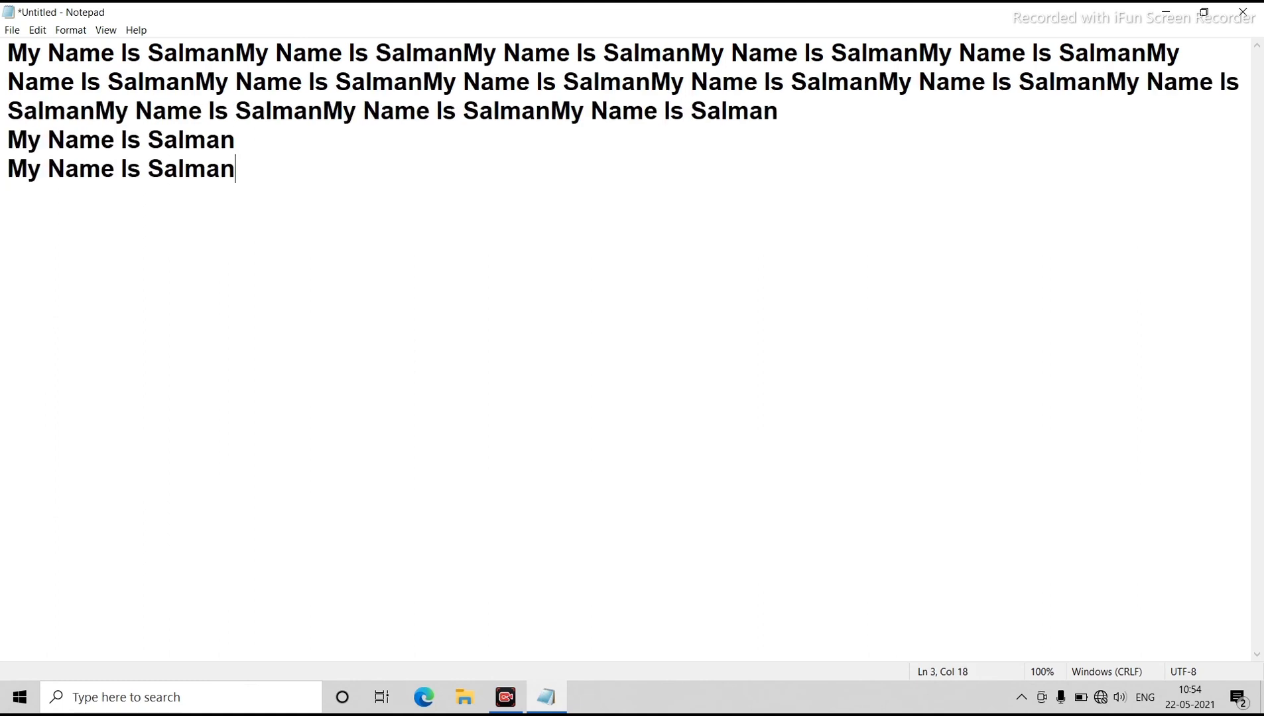
{"action": "key", "text": "Return"}
{"action": "key", "text": "ctrl+v"}
{"action": "key", "text": "Return"}
{"action": "key", "text": "ctrl+v"}
{"action": "key", "text": "Return"}
{"action": "key", "text": "ctrl+v"}
{"action": "key", "text": "Return"}
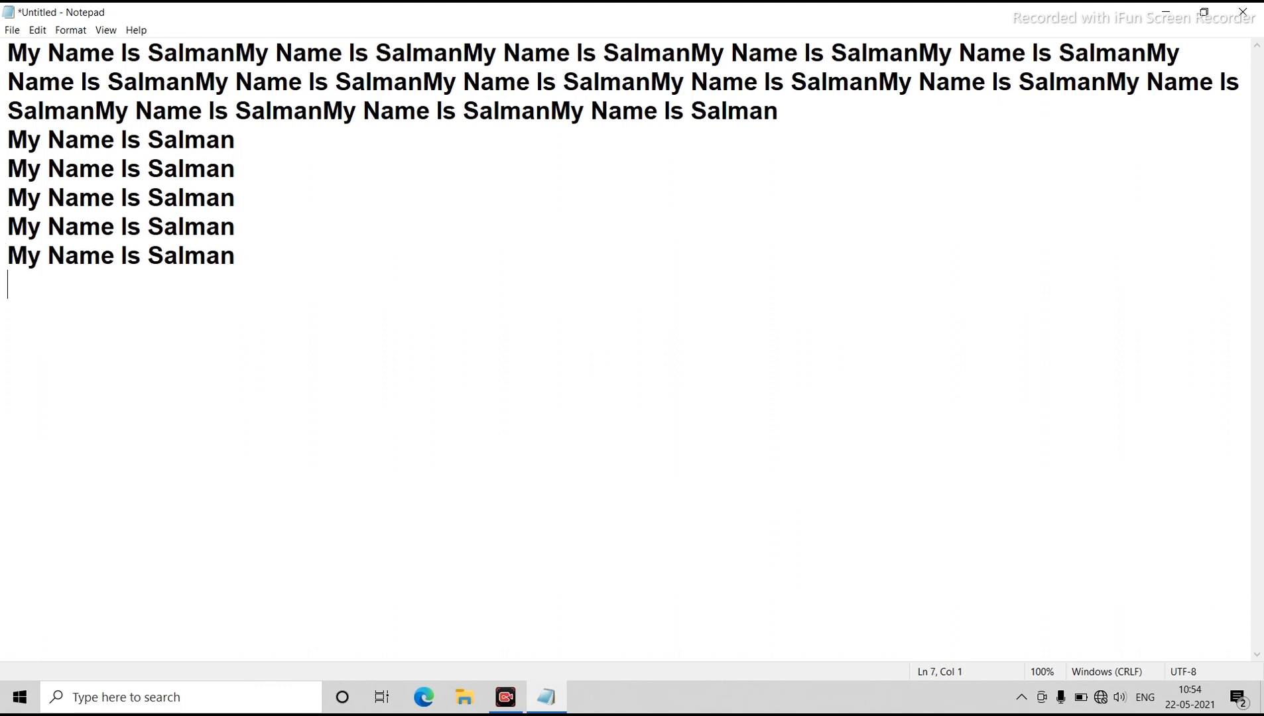
{"action": "key", "text": "Up"}
{"action": "key", "text": "Right"}
{"action": "key", "text": "Right"}
{"action": "key", "text": "Right"}
{"action": "key", "text": "Right"}
{"action": "key", "text": "Right"}
{"action": "key", "text": "Right"}
{"action": "key", "text": "Right"}
{"action": "key", "text": "Right"}
{"action": "key", "text": "Right"}
{"action": "key", "text": "Right"}
{"action": "key", "text": "Right"}
{"action": "key", "text": "Right"}
{"action": "key", "text": "Right"}
{"action": "key", "text": "Right"}
{"action": "key", "text": "Right"}
{"action": "key", "text": "Right"}
{"action": "key", "text": "Right"}
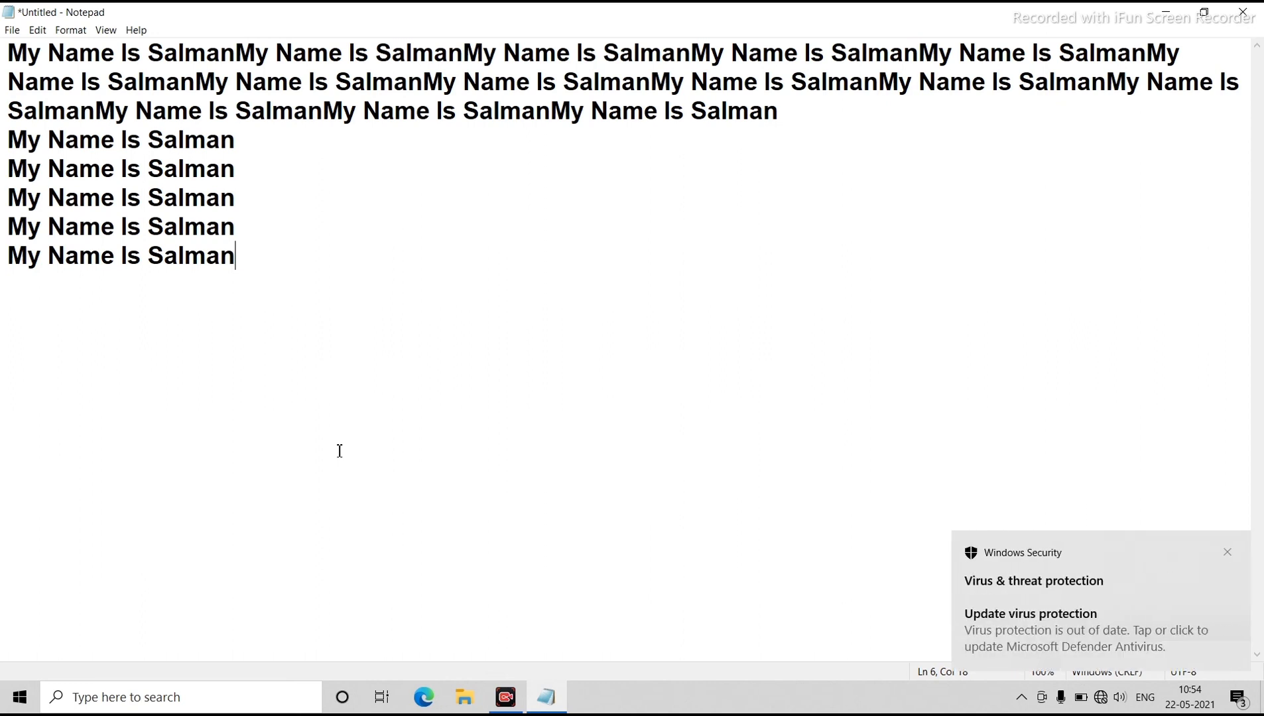
Dismiss the security notification, append 123654789 to line 6, and add a line '+-*/.'
{"action": "left_click", "coordinate": [1228, 554]}
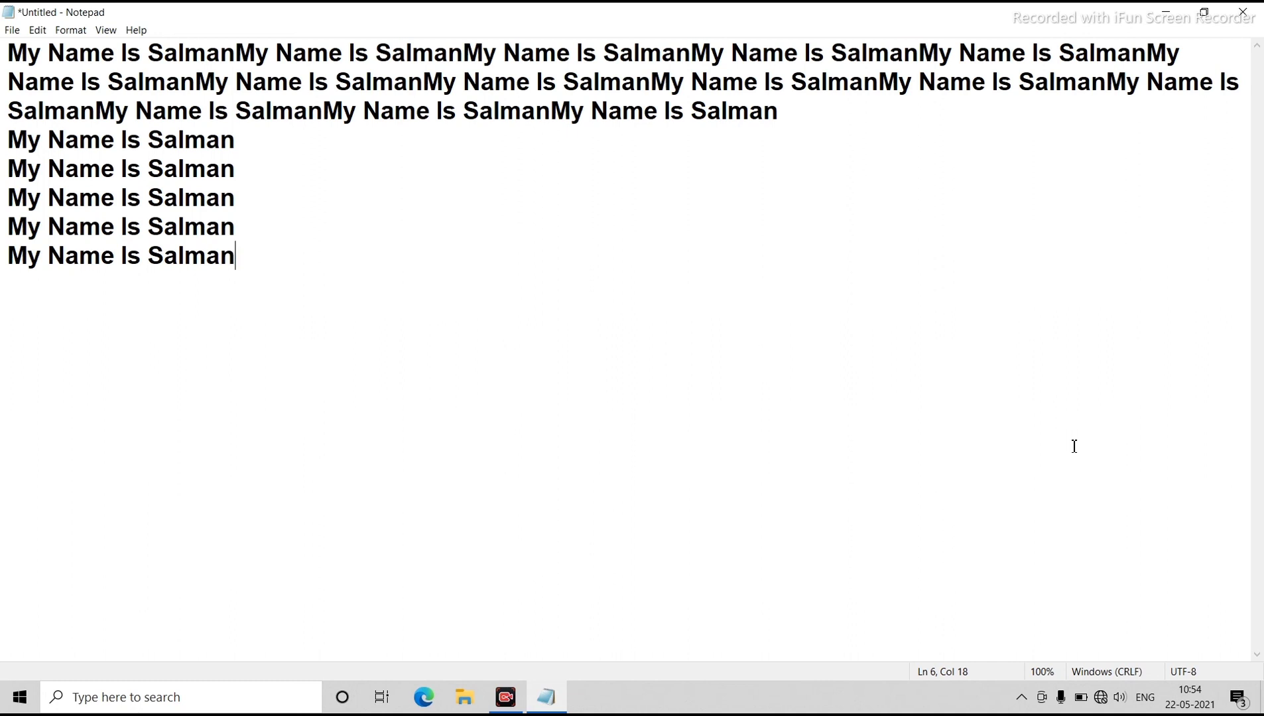
{"action": "type", "text": "123654789"}
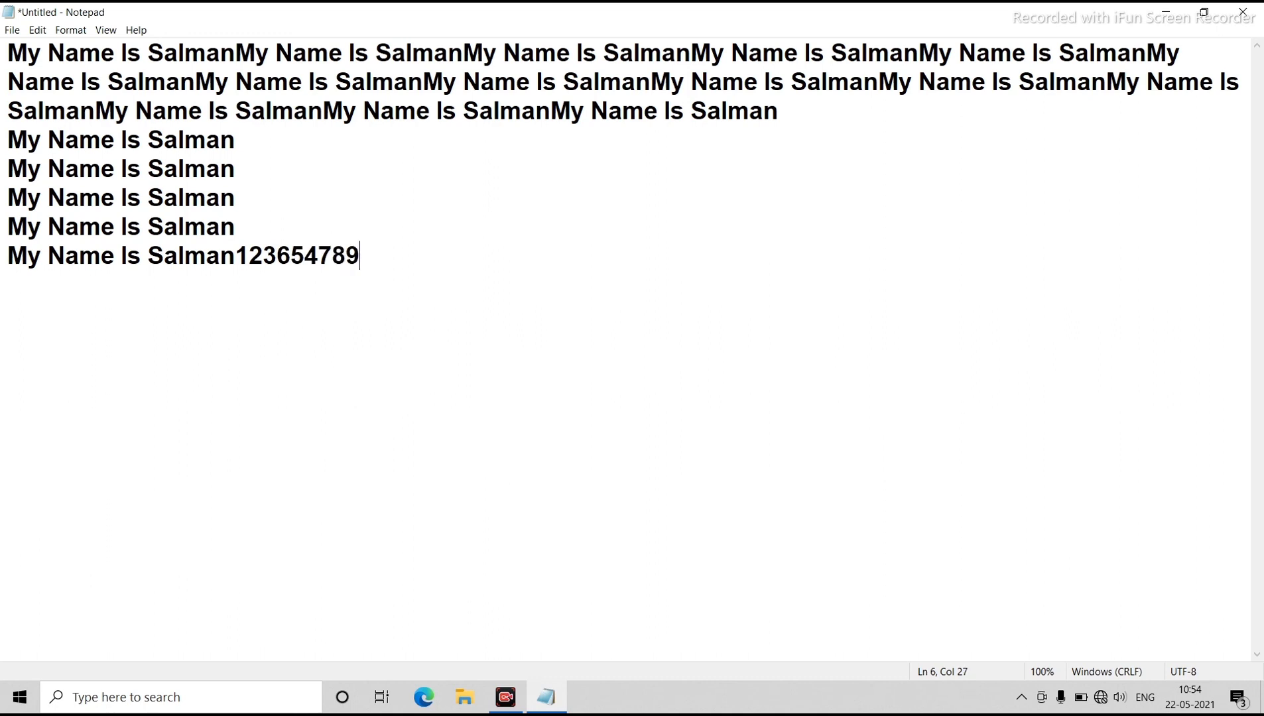
{"action": "key", "text": "Return"}
{"action": "type", "text": "+-*/"}
{"action": "type", "text": "."}
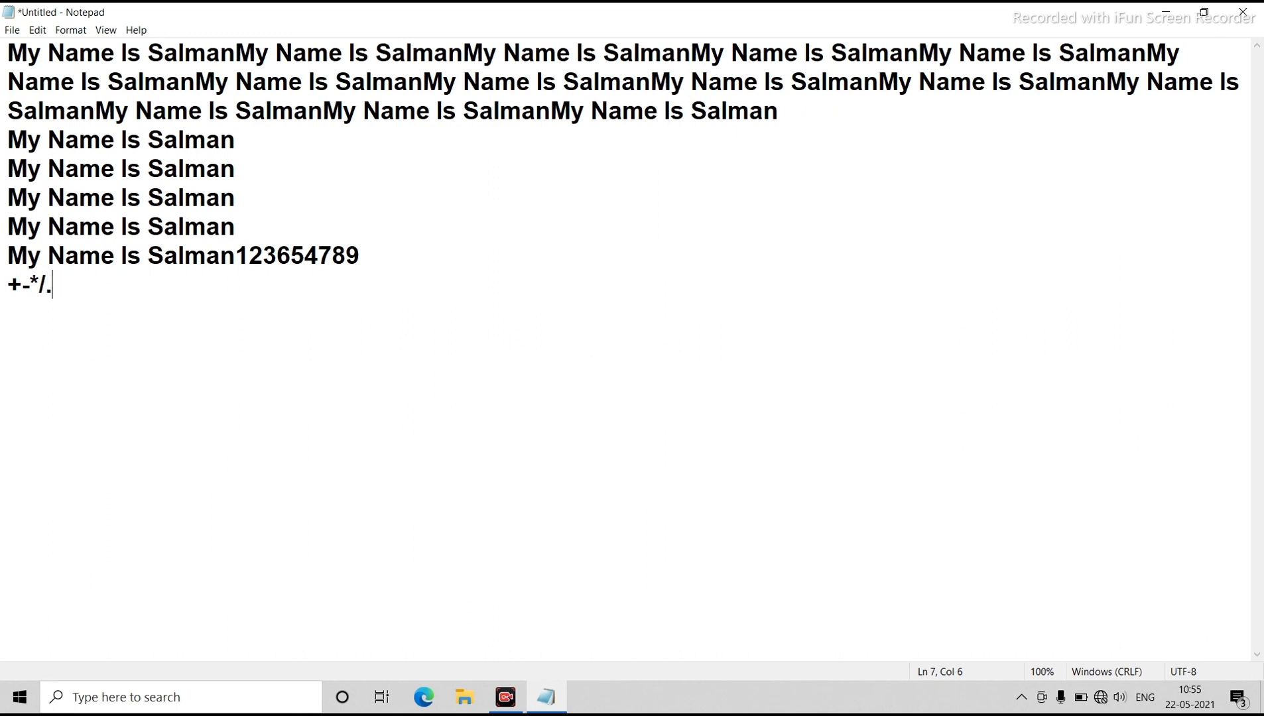